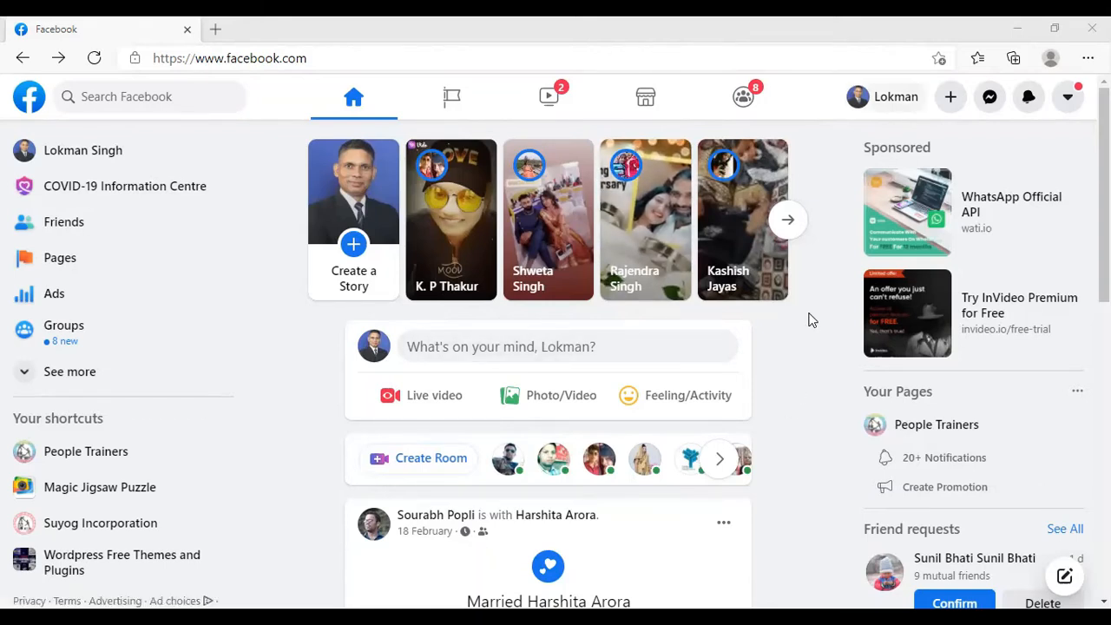
# Start creating a new ad from the Facebook home feed and go to Ads Manager.
pyautogui.click(951, 103)
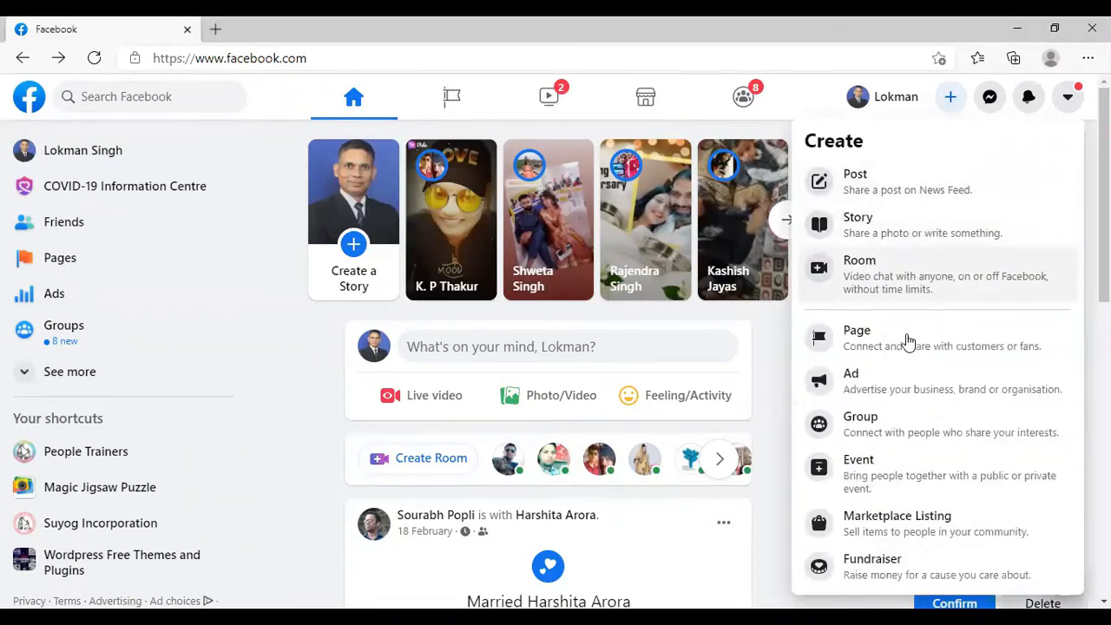
pyautogui.click(899, 392)
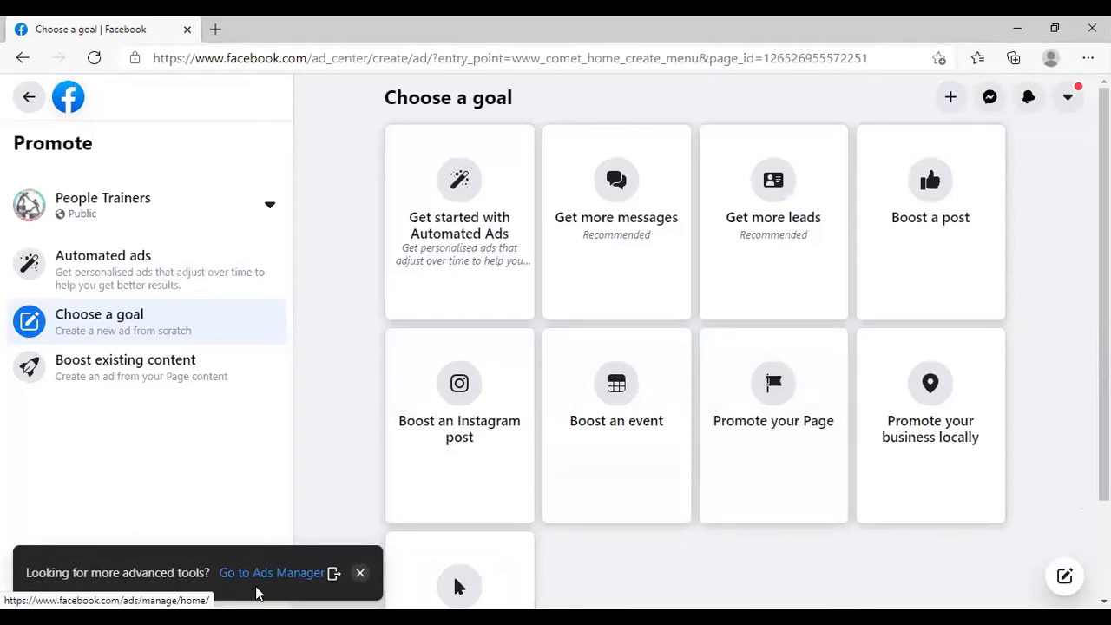
pyautogui.click(271, 575)
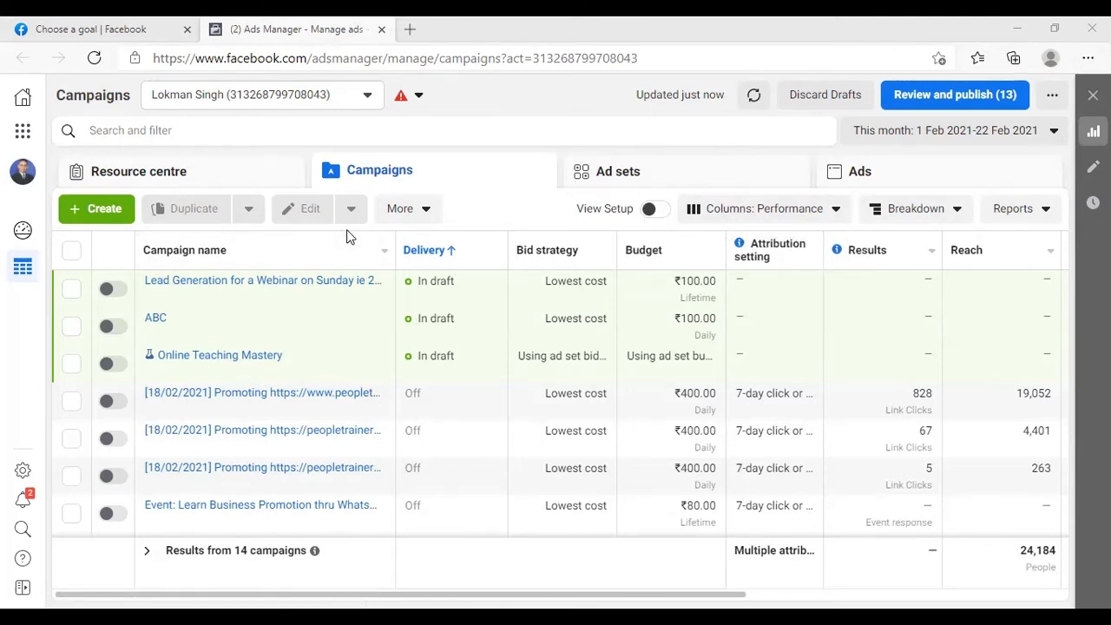
# Look through the Resource centre, Campaigns, Ad sets and Ads views, and check the ad account list.
pyautogui.click(274, 174)
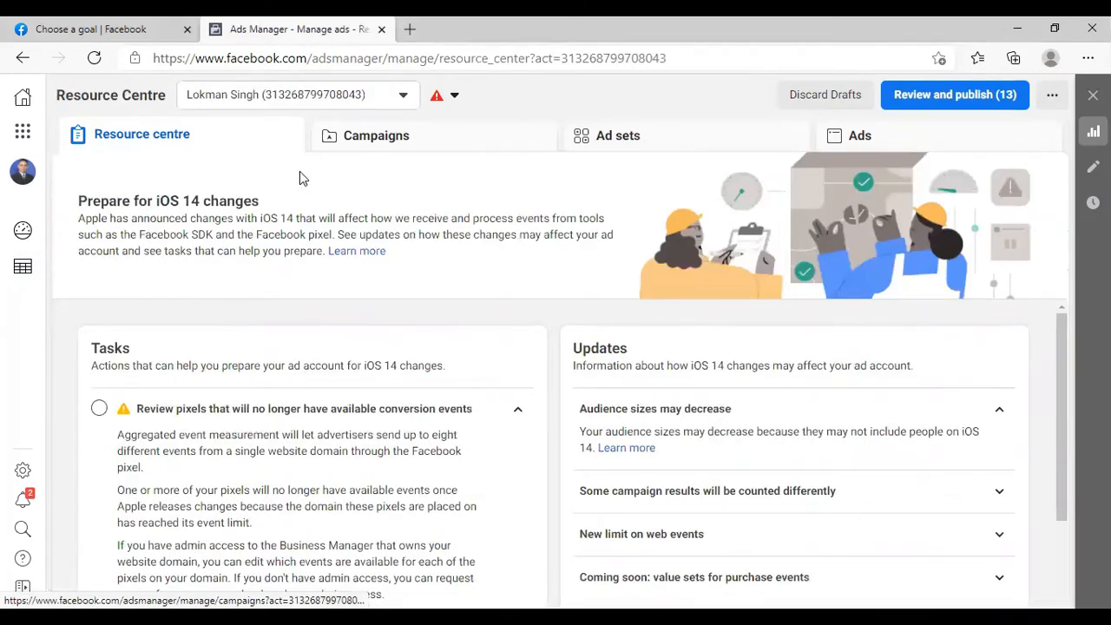
pyautogui.click(414, 141)
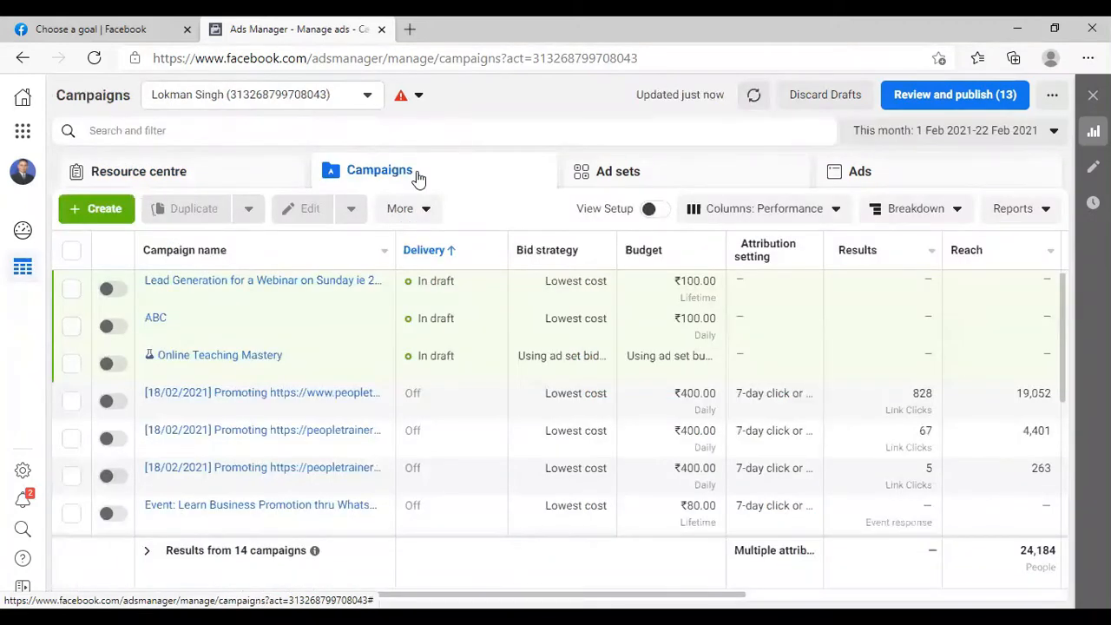
pyautogui.click(640, 173)
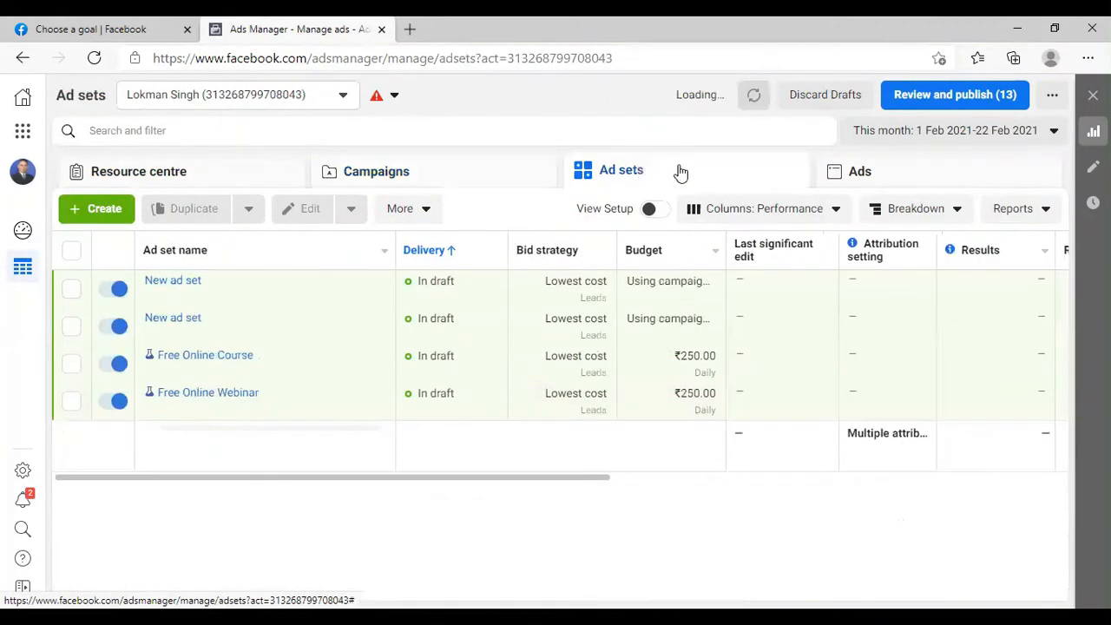
pyautogui.click(863, 173)
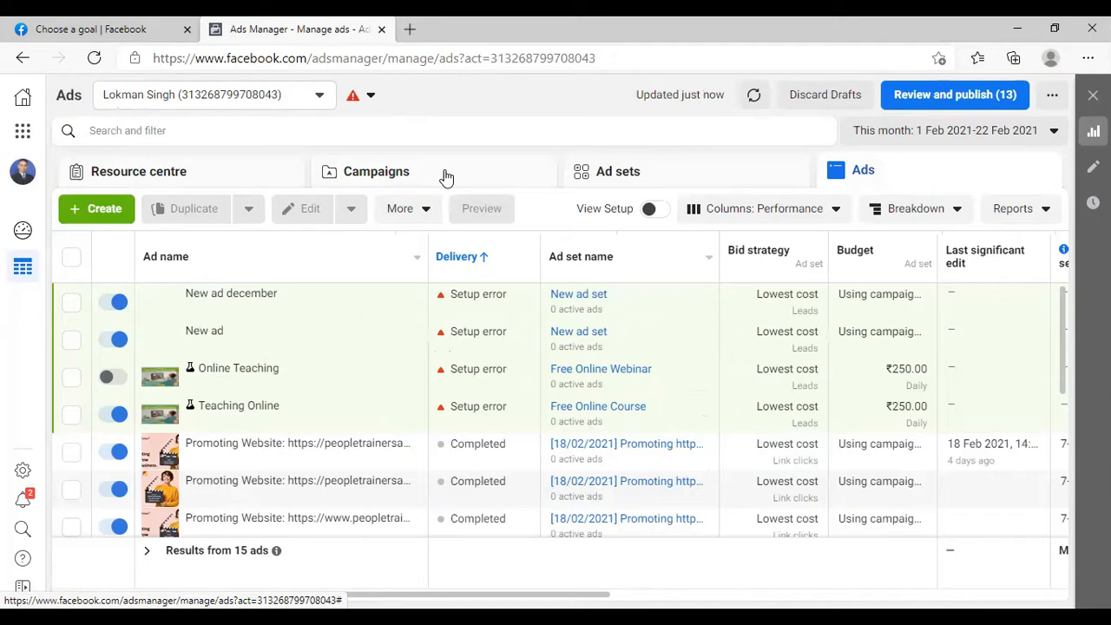
pyautogui.click(320, 97)
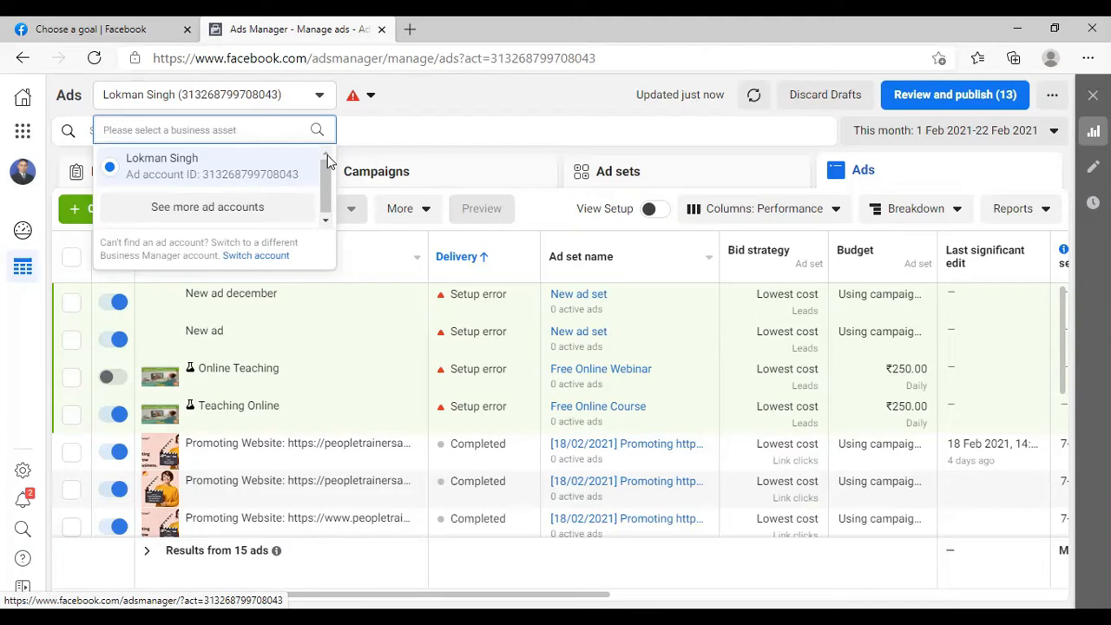
pyautogui.click(377, 120)
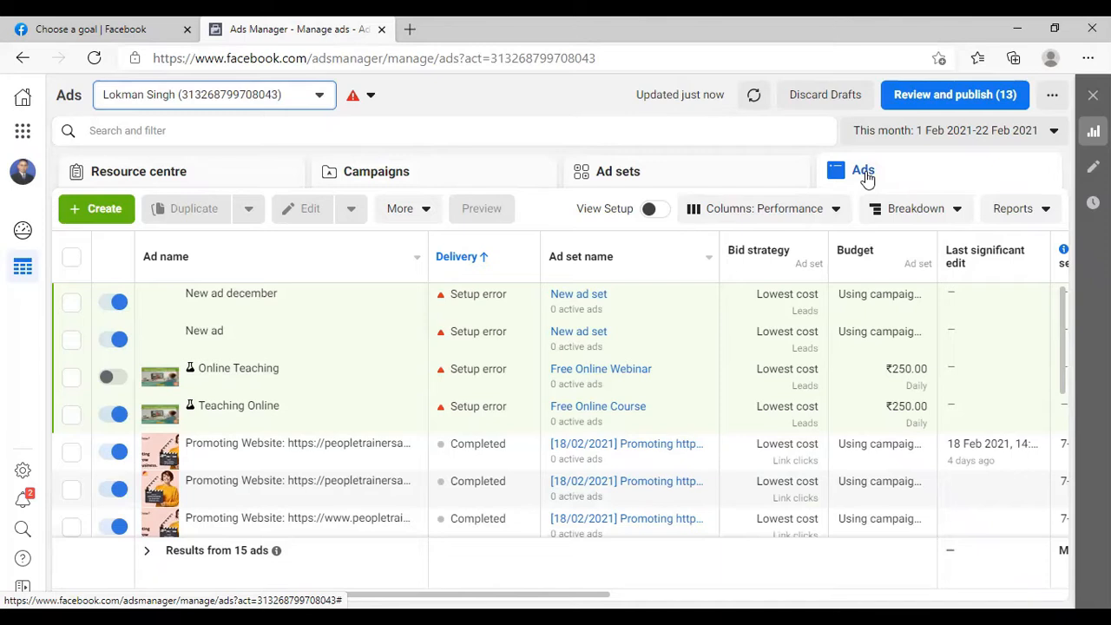
# Return through the previously viewed sections to the Campaigns overview and view the available business accounts.
pyautogui.click(22, 61)
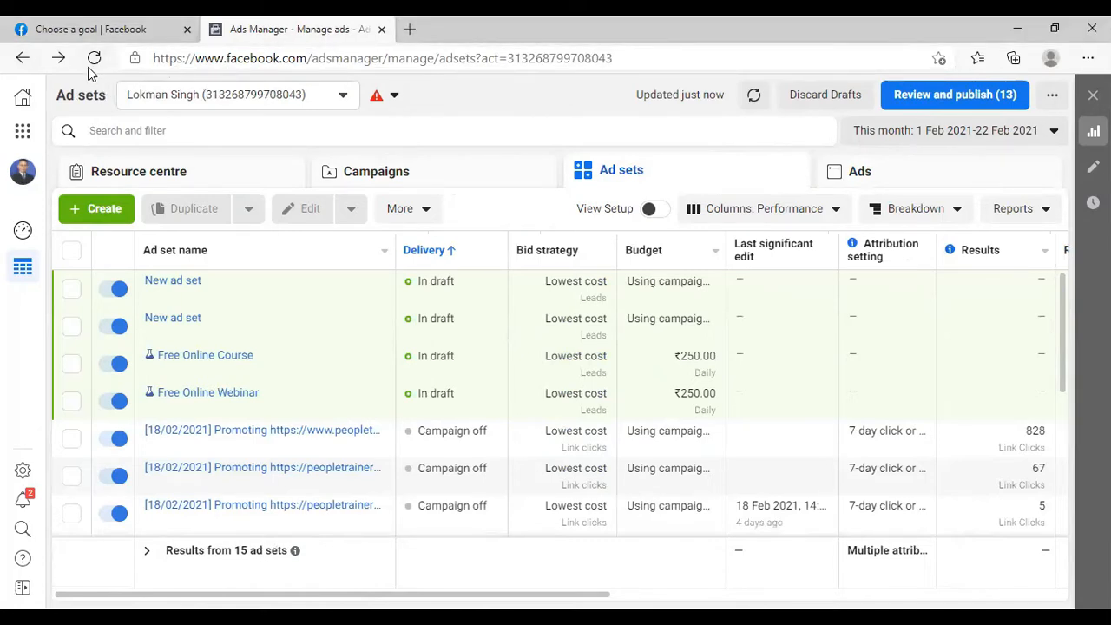
pyautogui.click(23, 59)
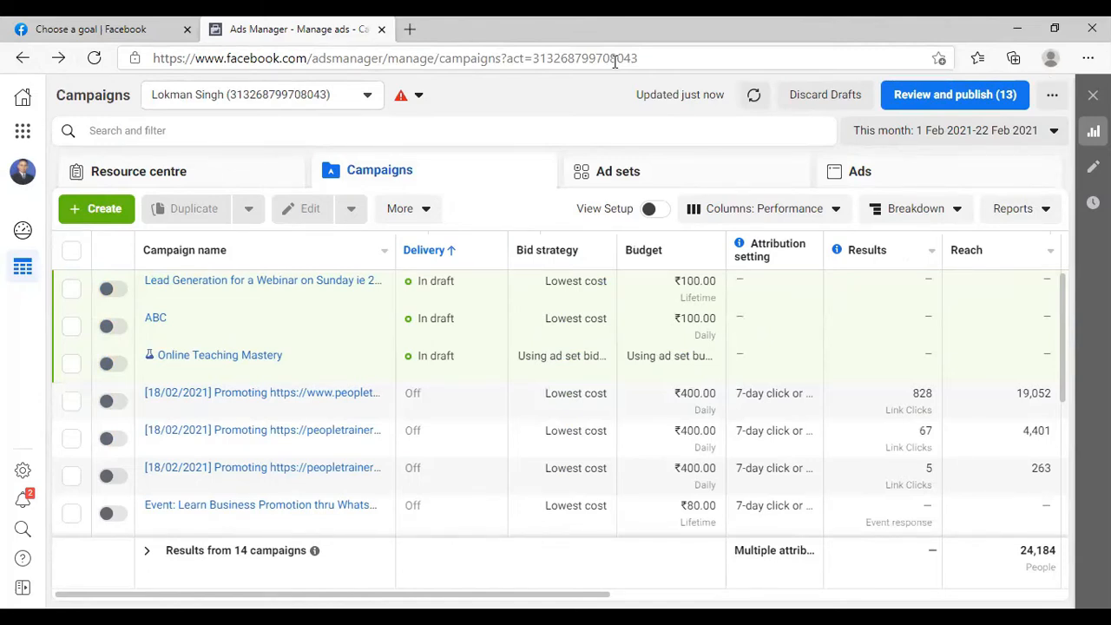
pyautogui.click(22, 61)
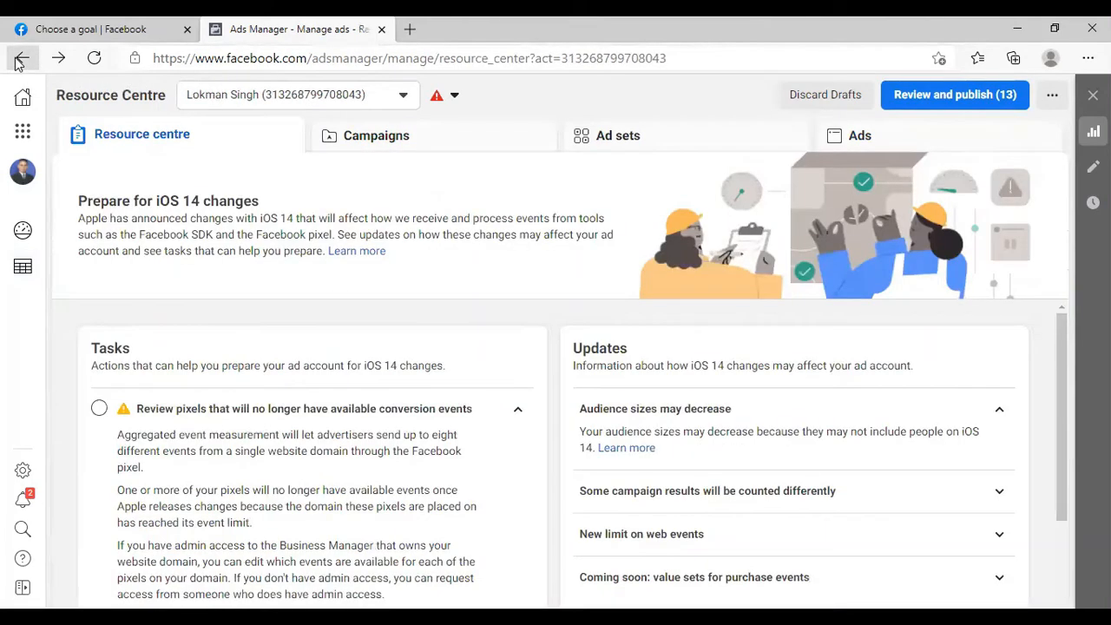
pyautogui.click(21, 60)
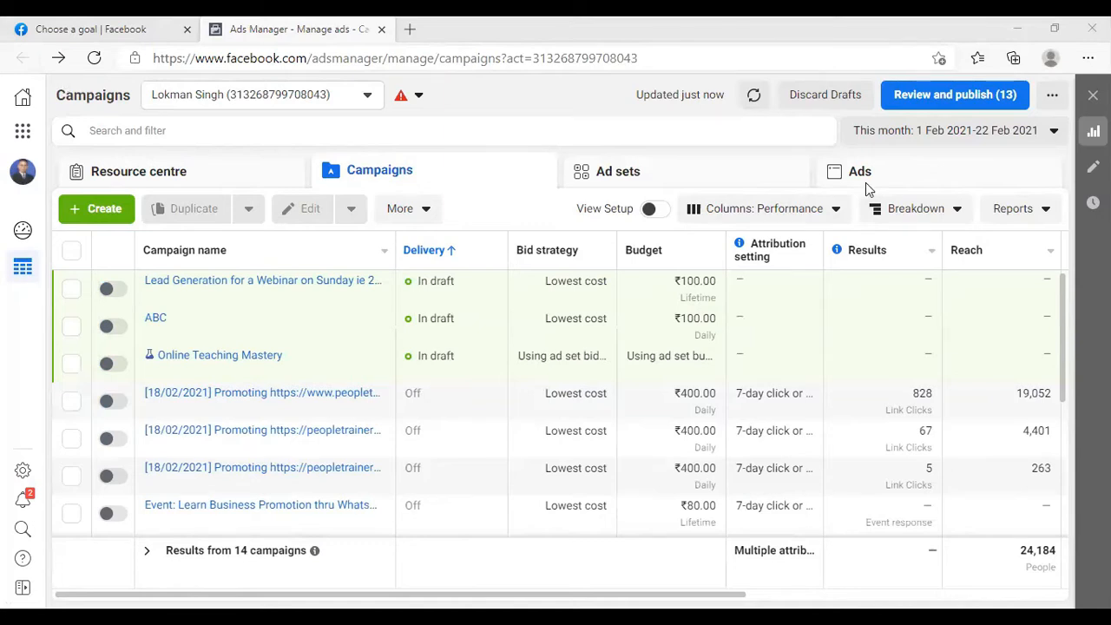
pyautogui.click(21, 173)
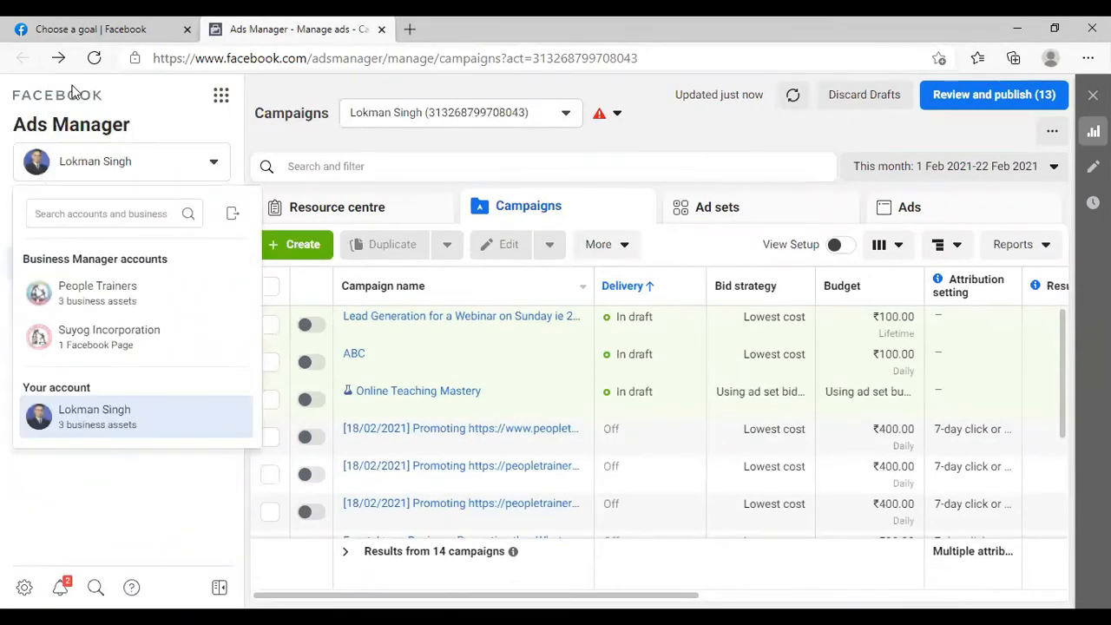
# Go back to the Facebook home feed and view the ad goal page through the Ads shortcut.
pyautogui.click(70, 29)
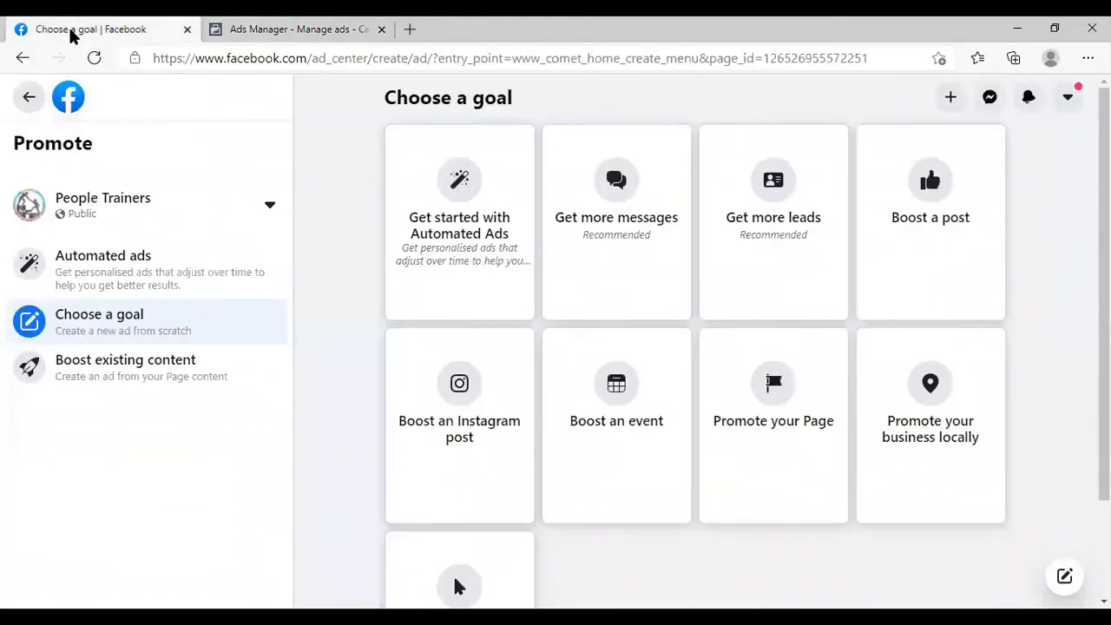
pyautogui.click(22, 58)
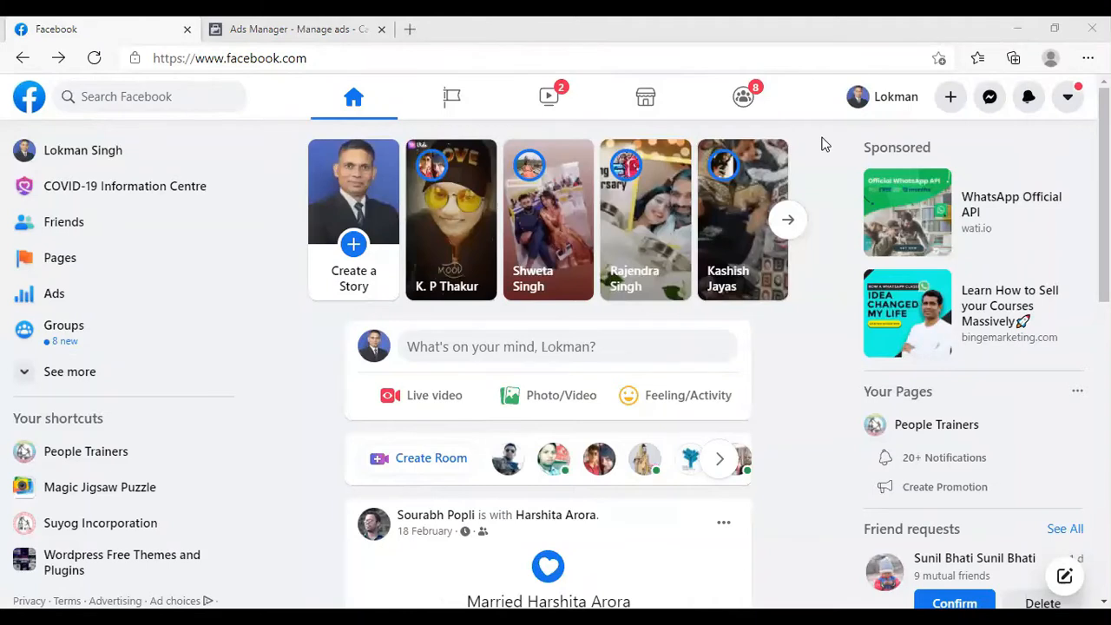
pyautogui.click(953, 100)
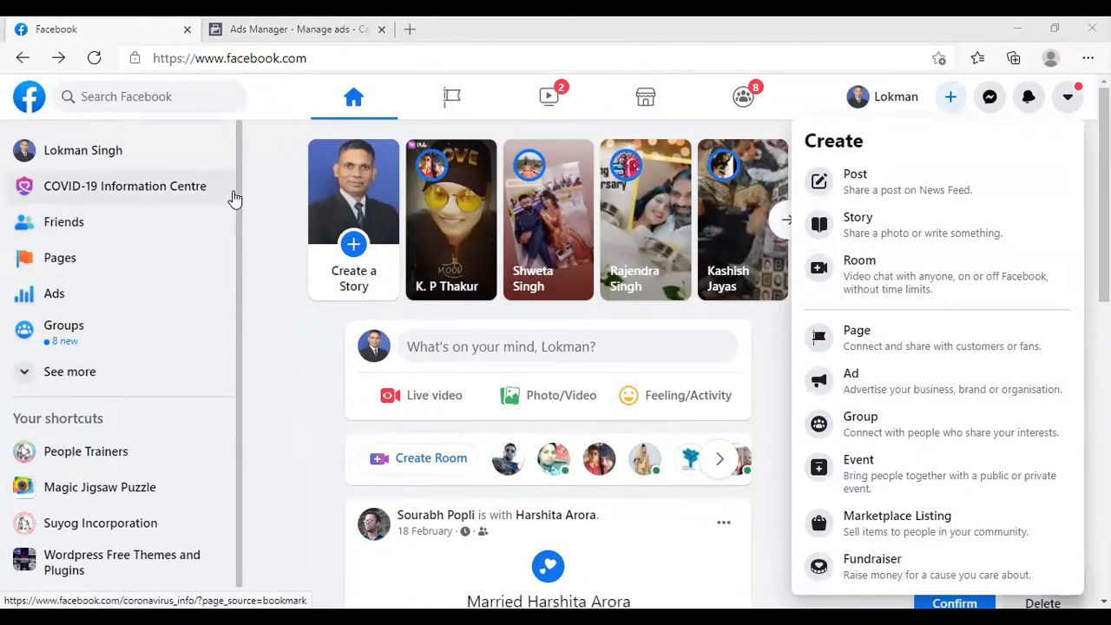
pyautogui.click(78, 305)
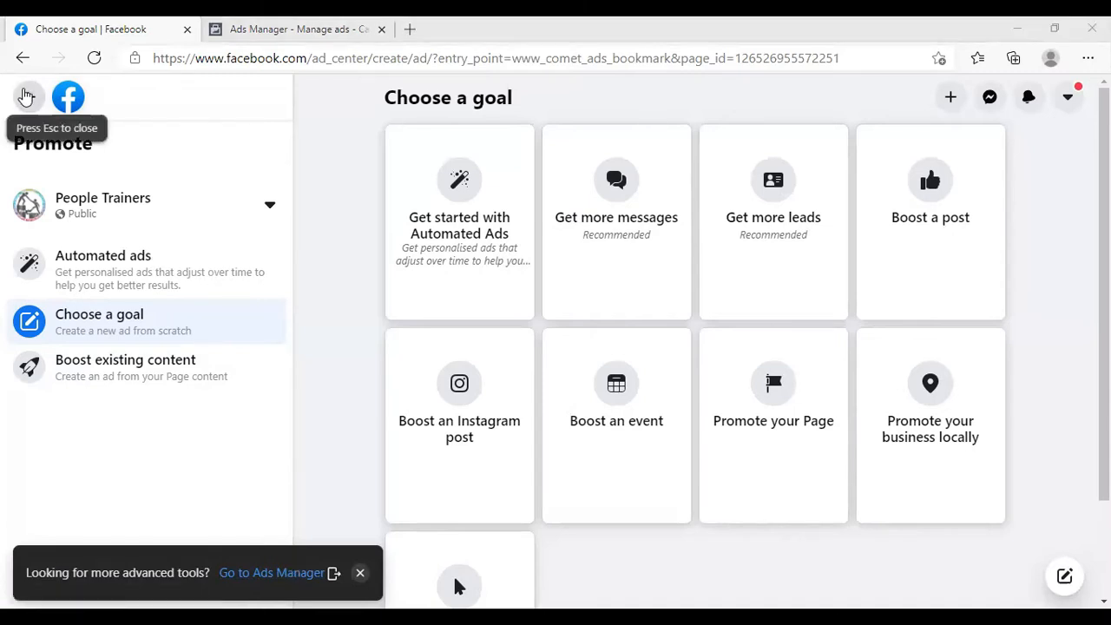
pyautogui.click(26, 96)
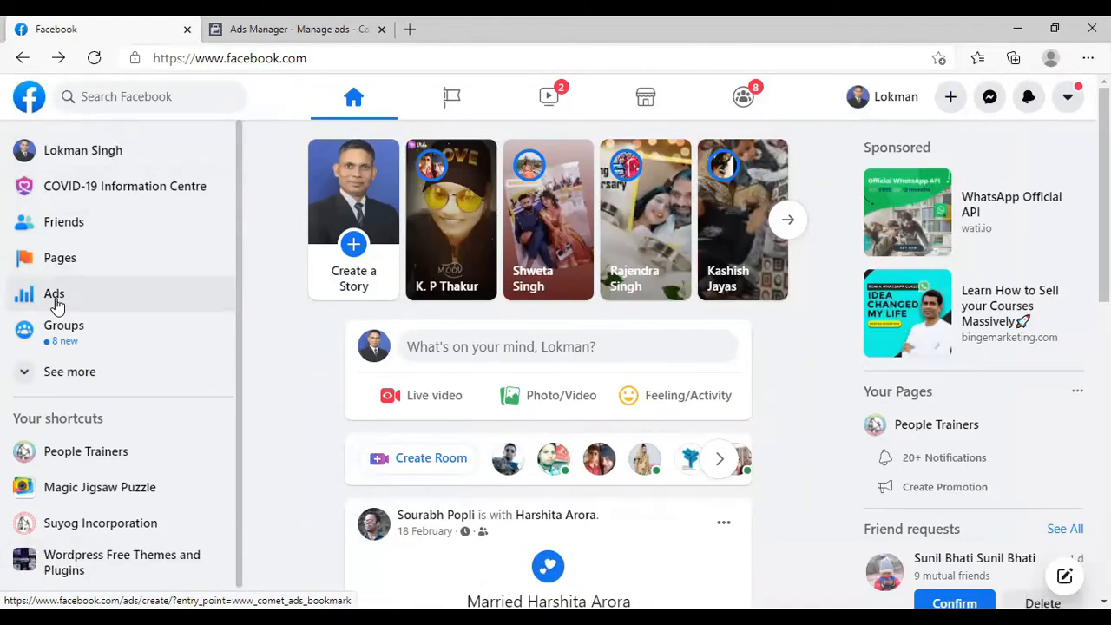
pyautogui.click(53, 299)
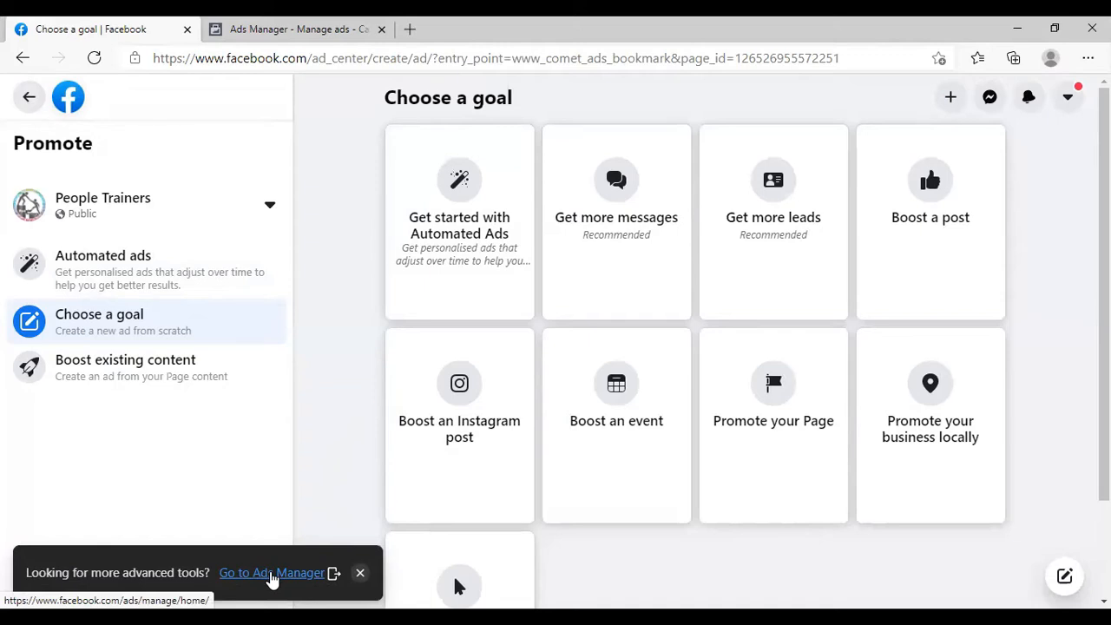
pyautogui.click(29, 99)
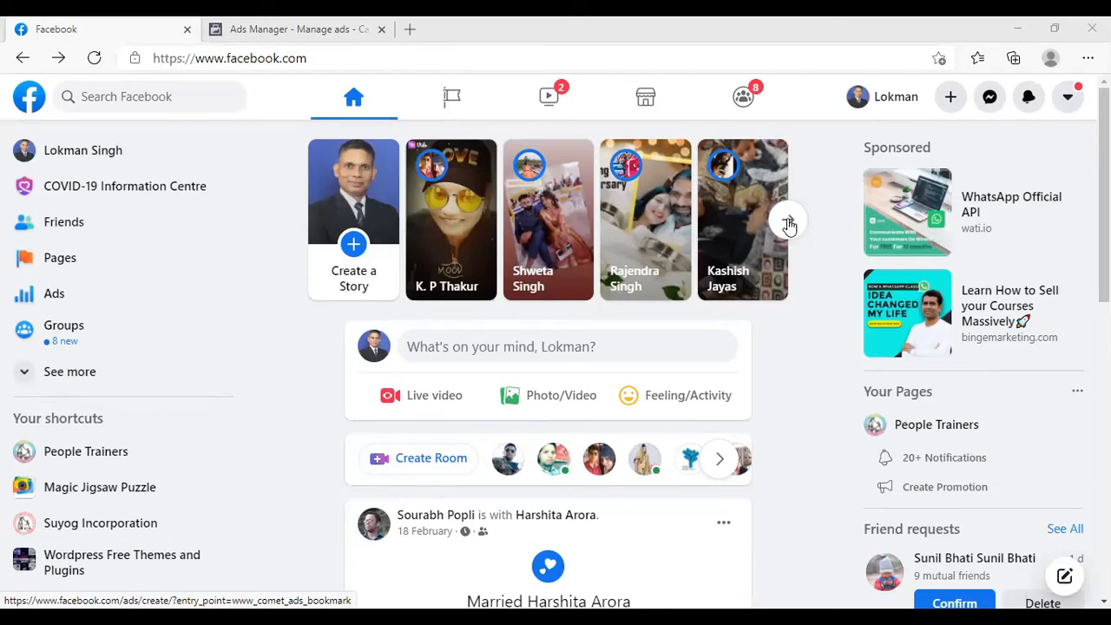
# Open the People Trainers page and browse its Create ad options.
pyautogui.click(115, 460)
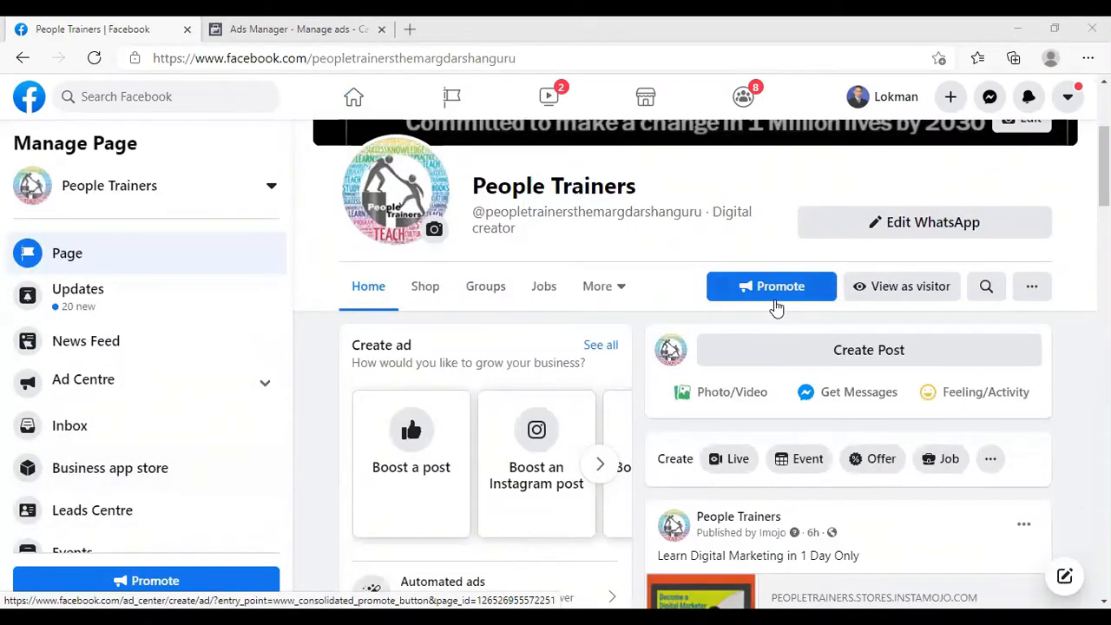
pyautogui.click(601, 469)
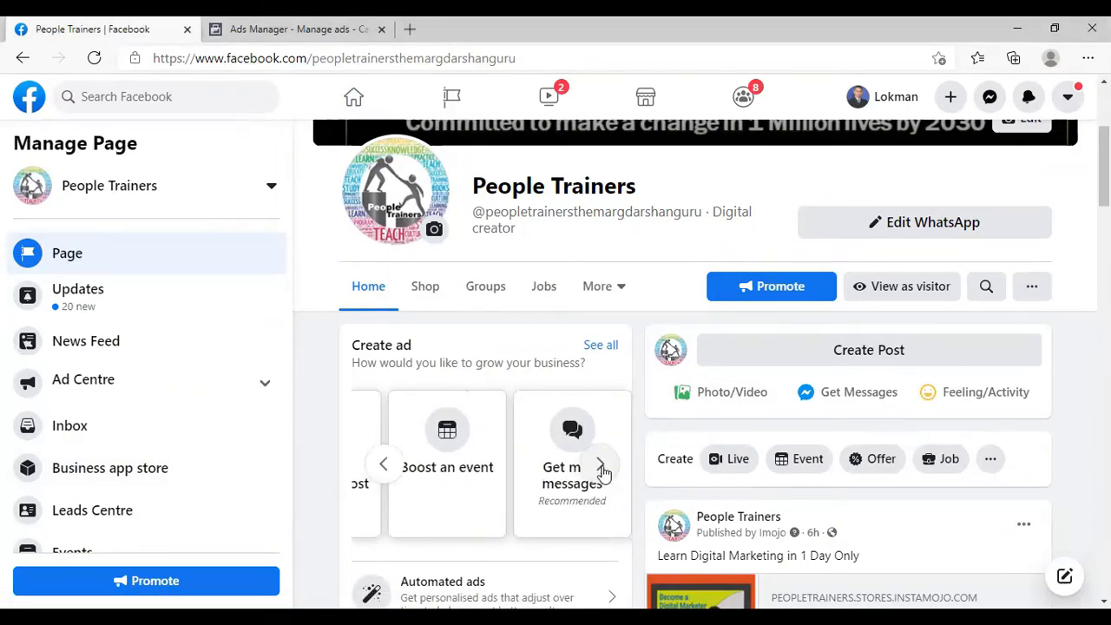
pyautogui.click(601, 470)
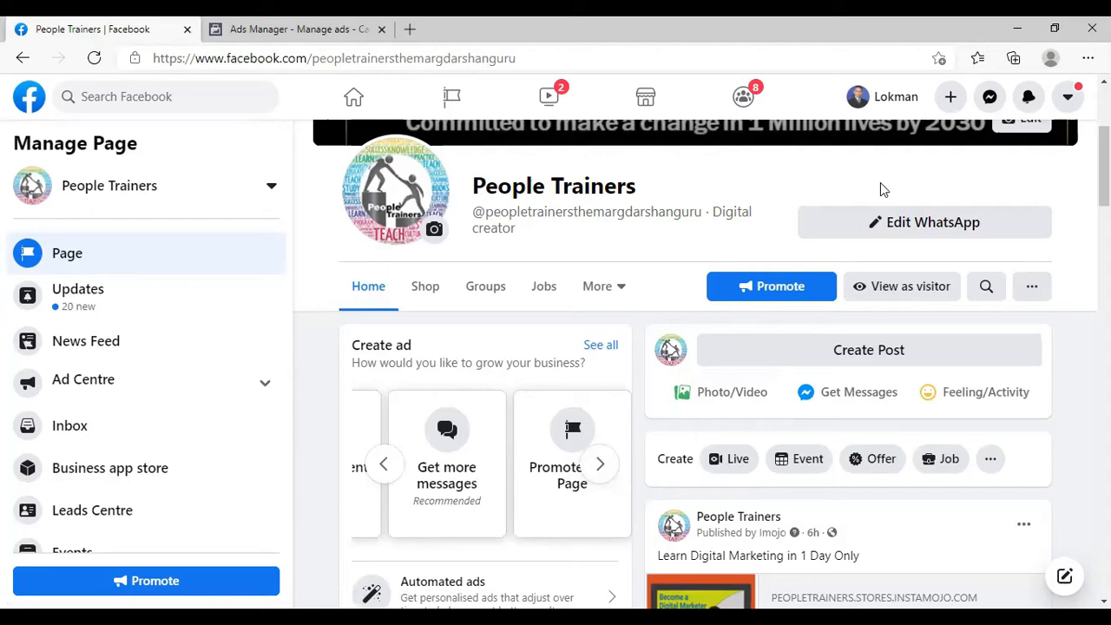
# Start a new ad from the page, open Ads Manager in a new tab and close the older Ads Manager tab.
pyautogui.click(950, 96)
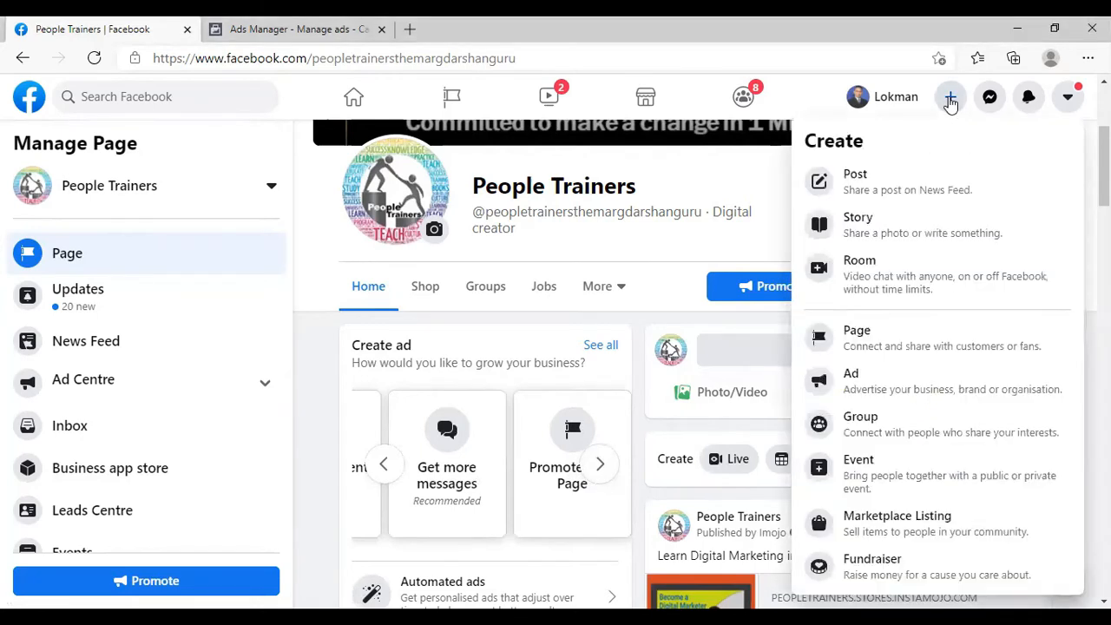
pyautogui.click(913, 390)
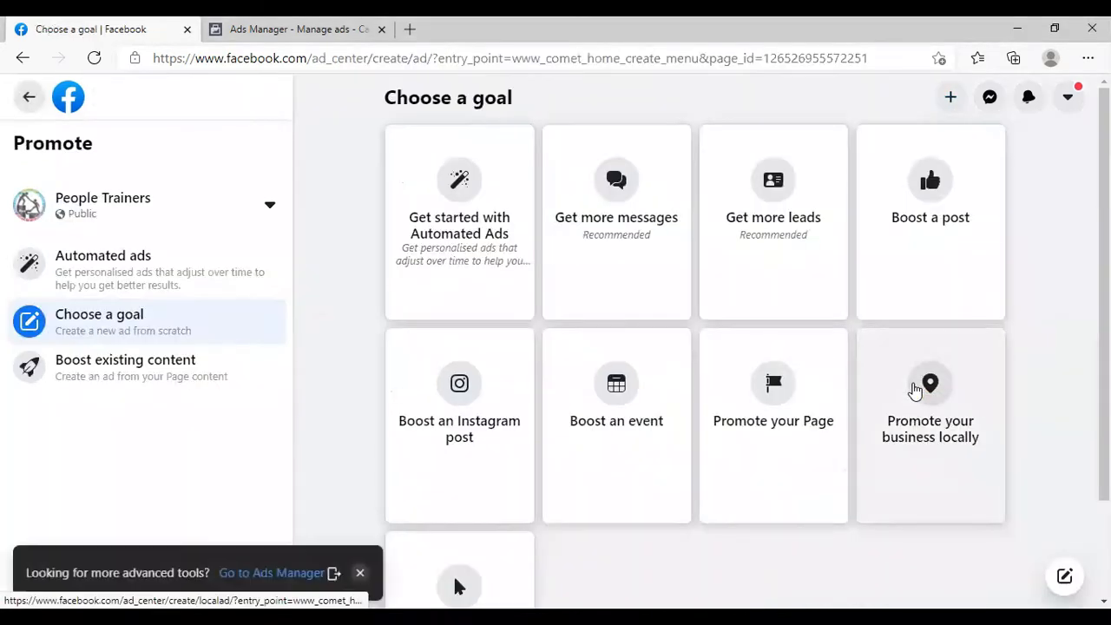
pyautogui.click(295, 574)
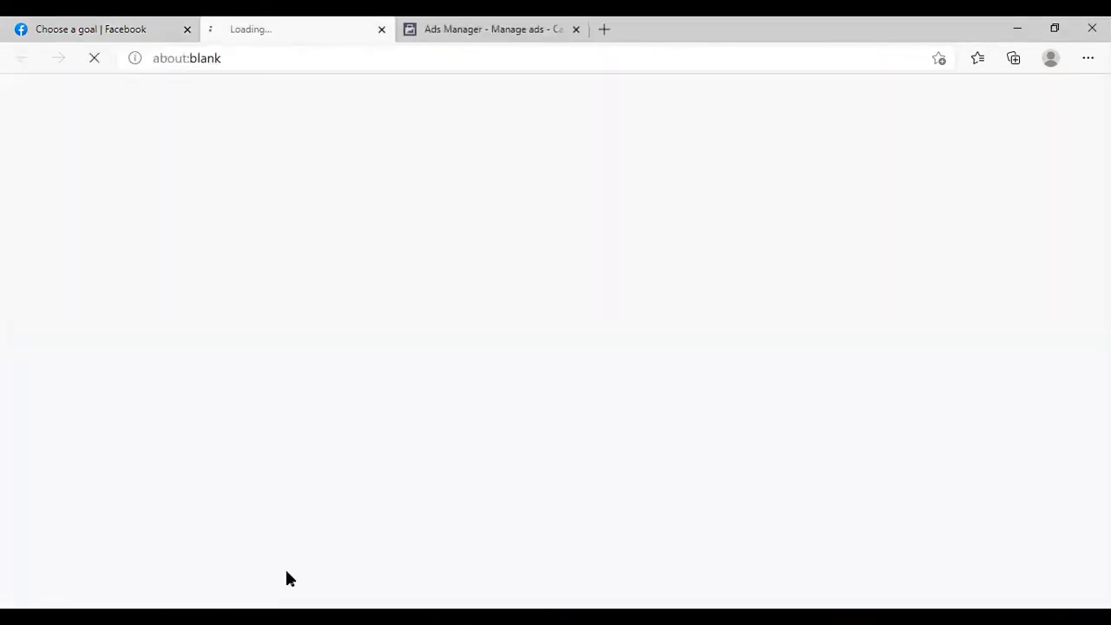
pyautogui.click(512, 26)
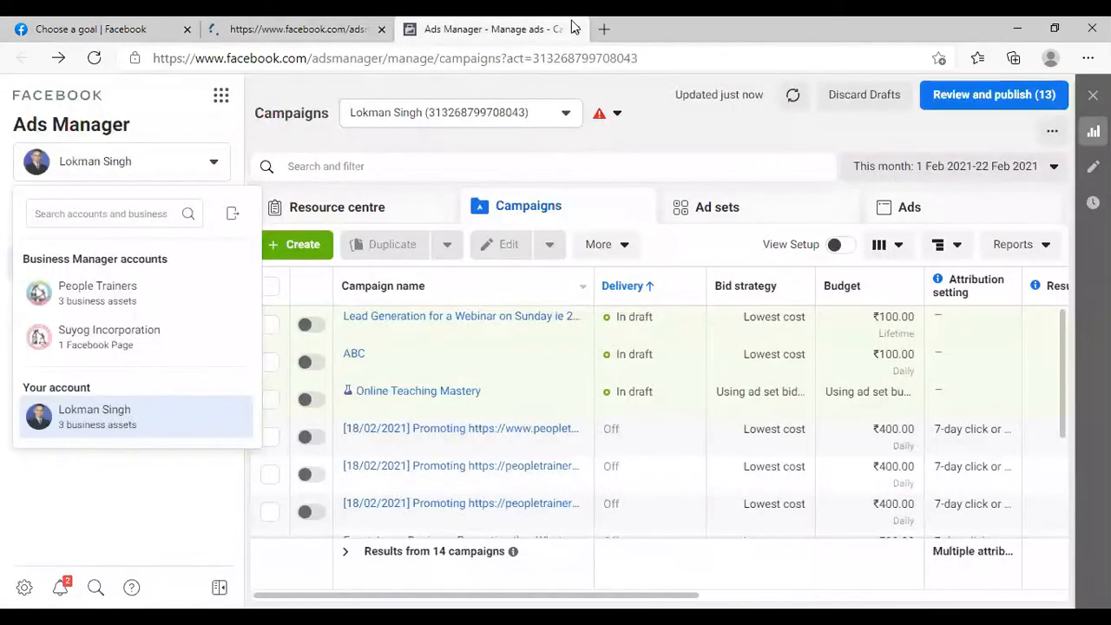
pyautogui.click(575, 29)
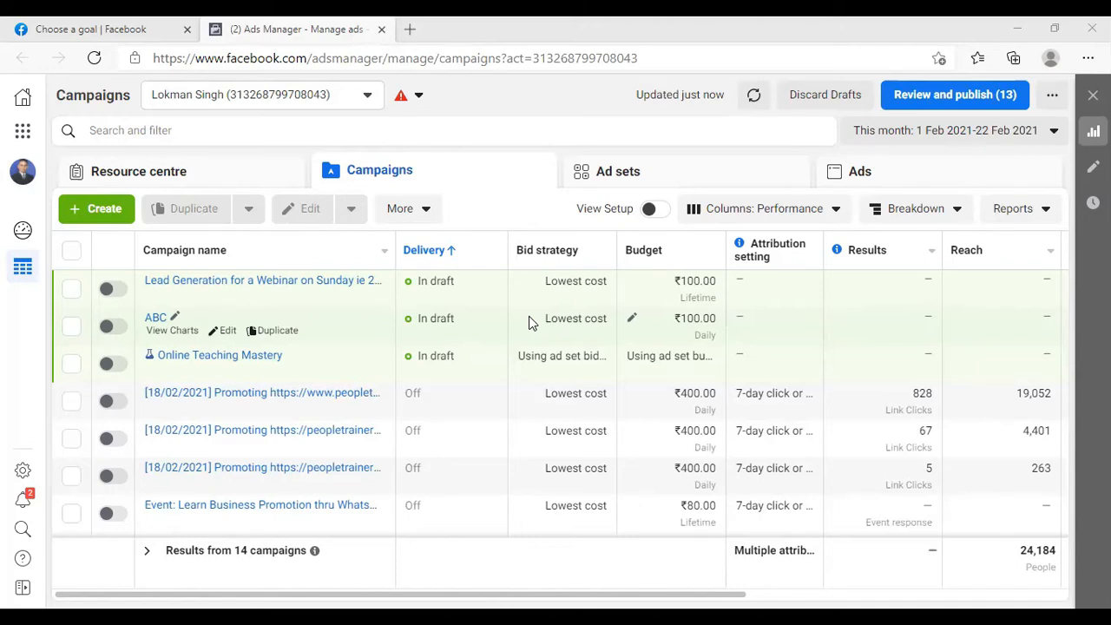
# Start creating a new campaign and read the descriptions of the Conversions, Catalogue Sales, Store Traffic, Traffic and Engagement objectives.
pyautogui.click(104, 220)
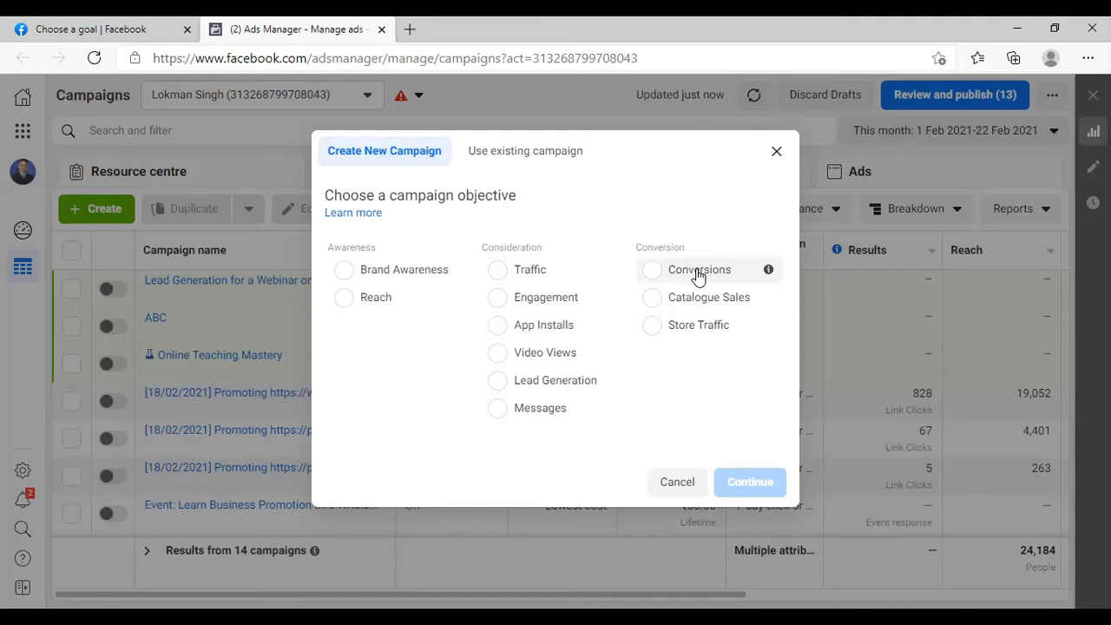
pyautogui.moveTo(767, 273)
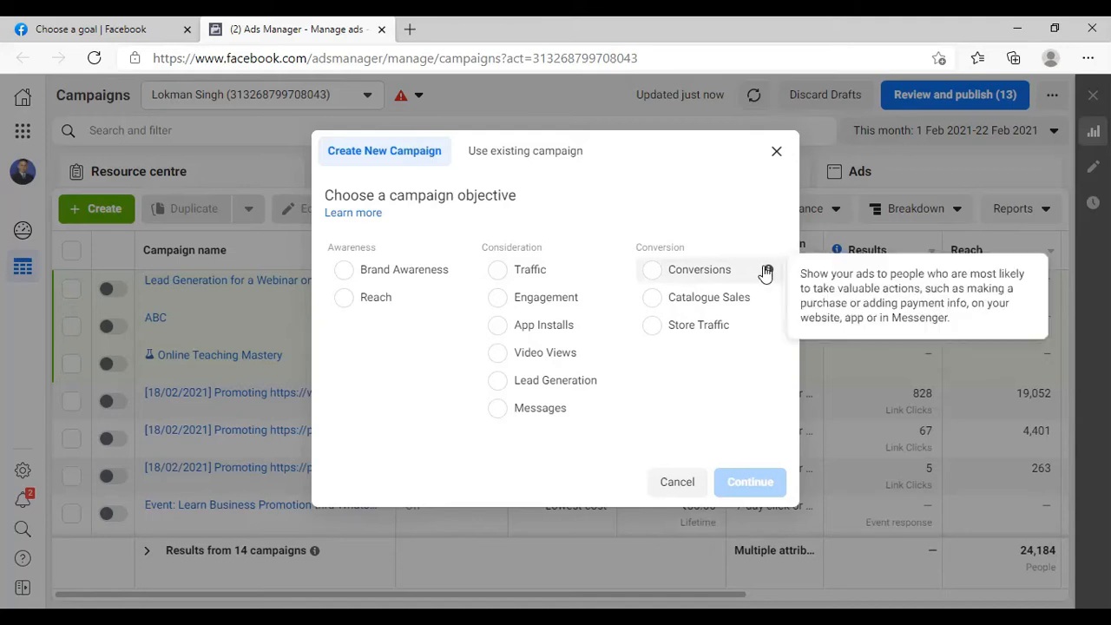
pyautogui.moveTo(770, 299)
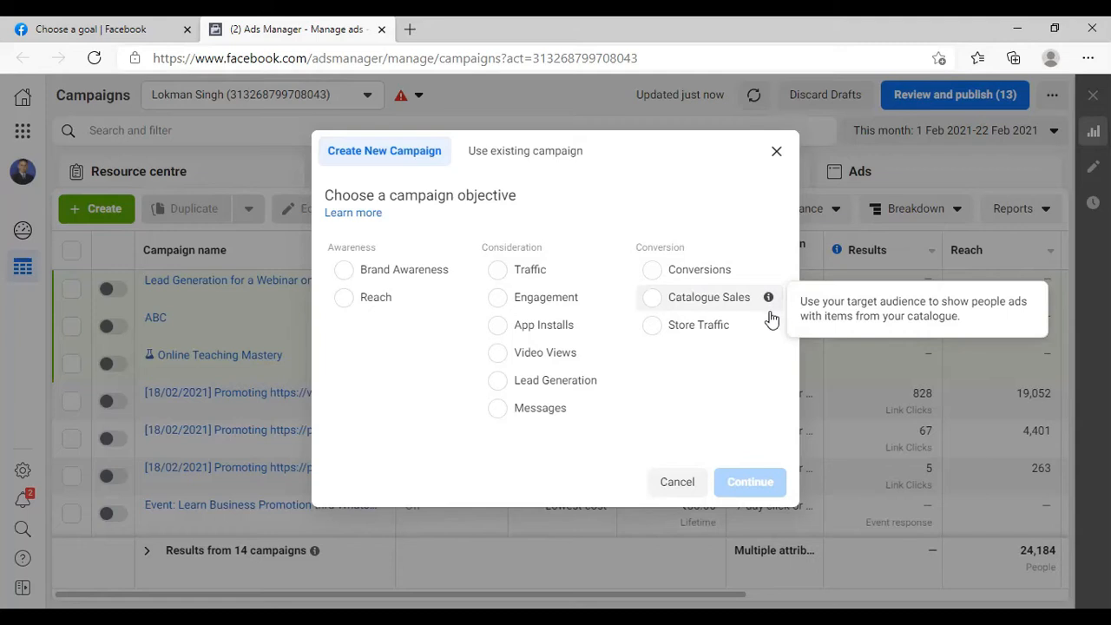
pyautogui.moveTo(769, 326)
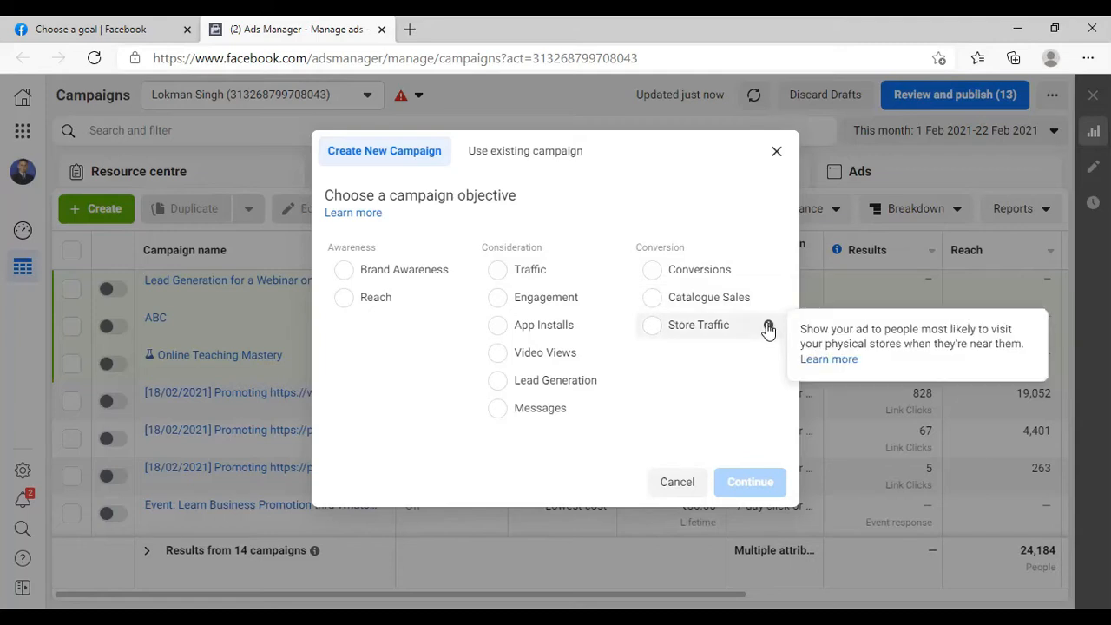
pyautogui.moveTo(615, 274)
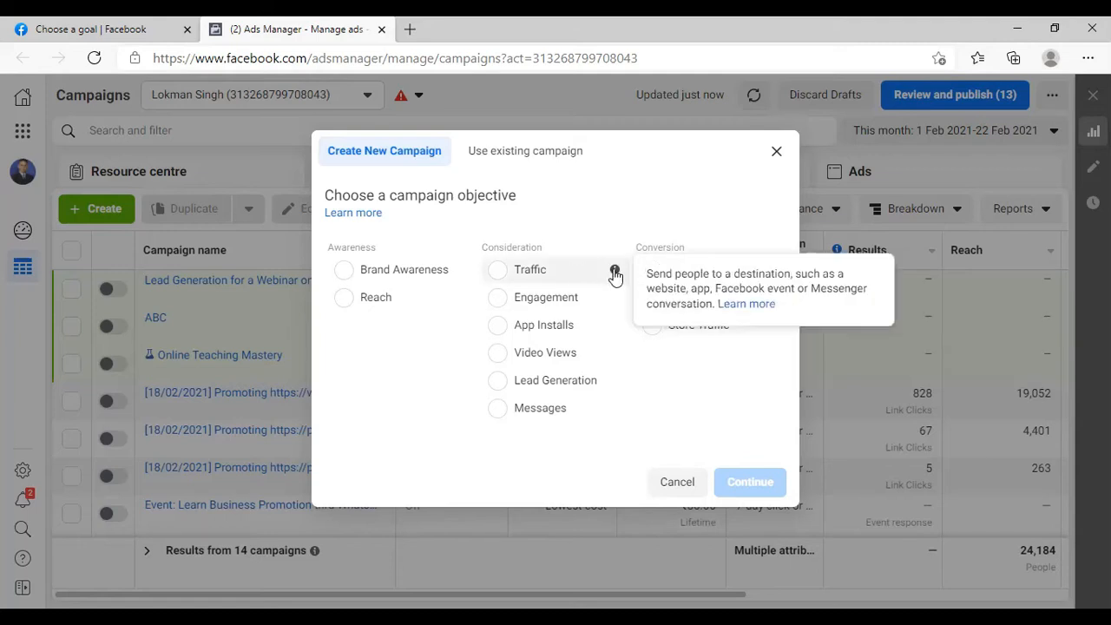
pyautogui.moveTo(615, 301)
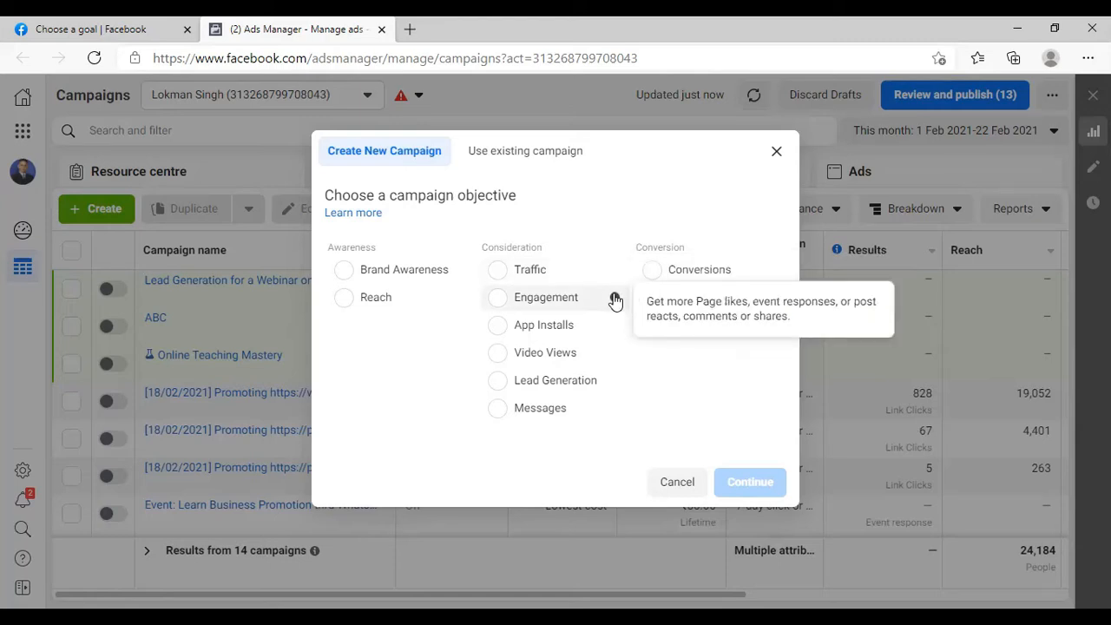
# Choose Lead Generation as the campaign objective, look at the optional campaign naming section, and continue to the campaign setup.
pyautogui.click(540, 387)
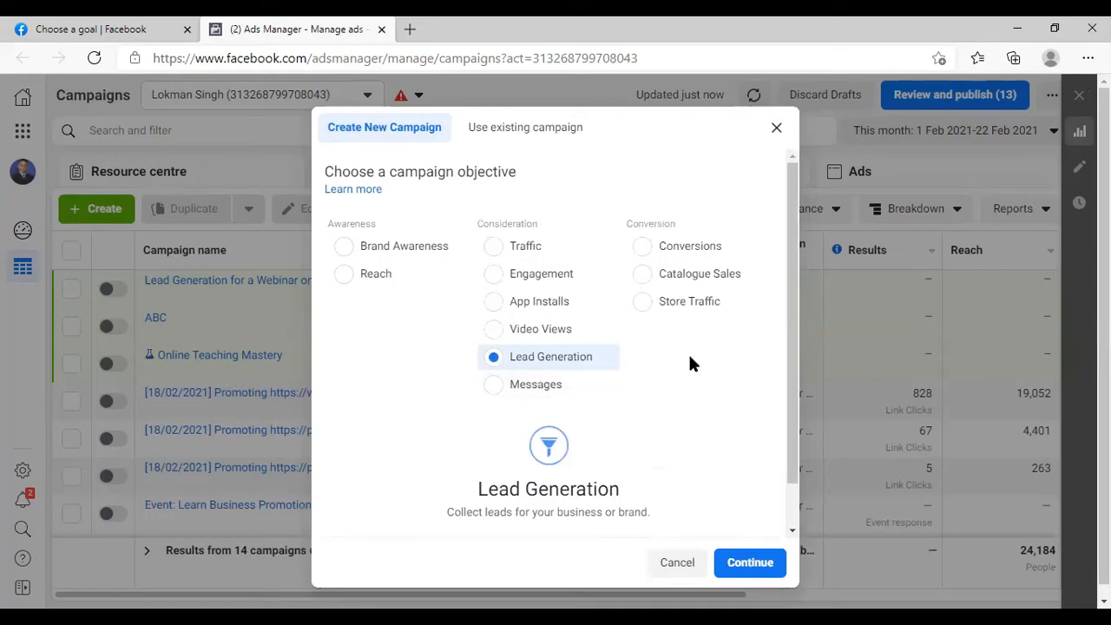
pyautogui.moveTo(789, 383); pyautogui.dragTo(801, 428)
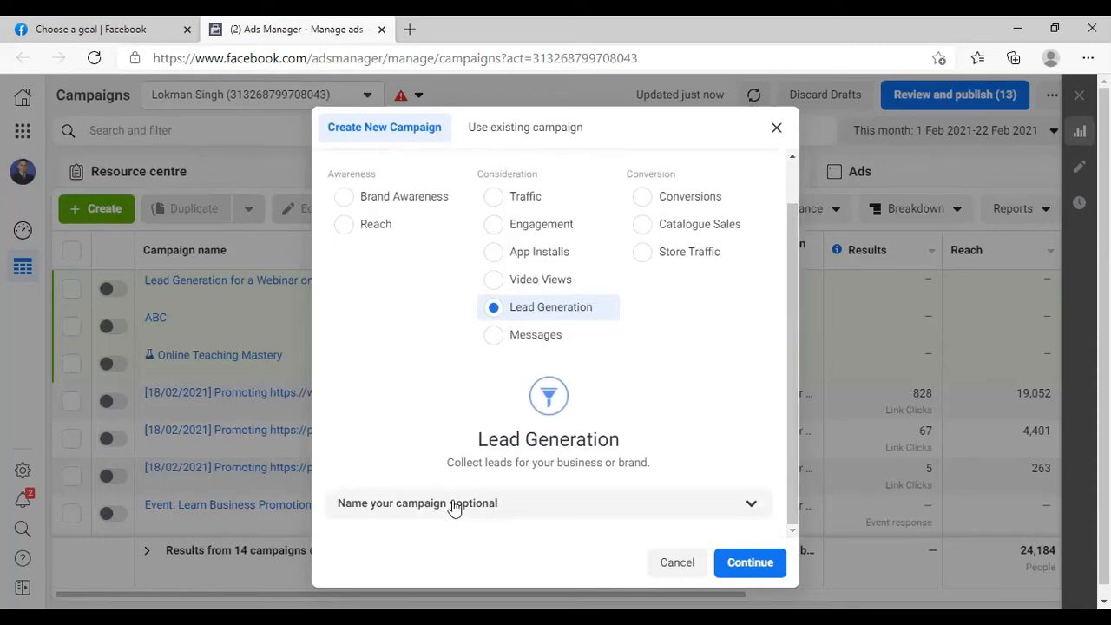
pyautogui.click(515, 512)
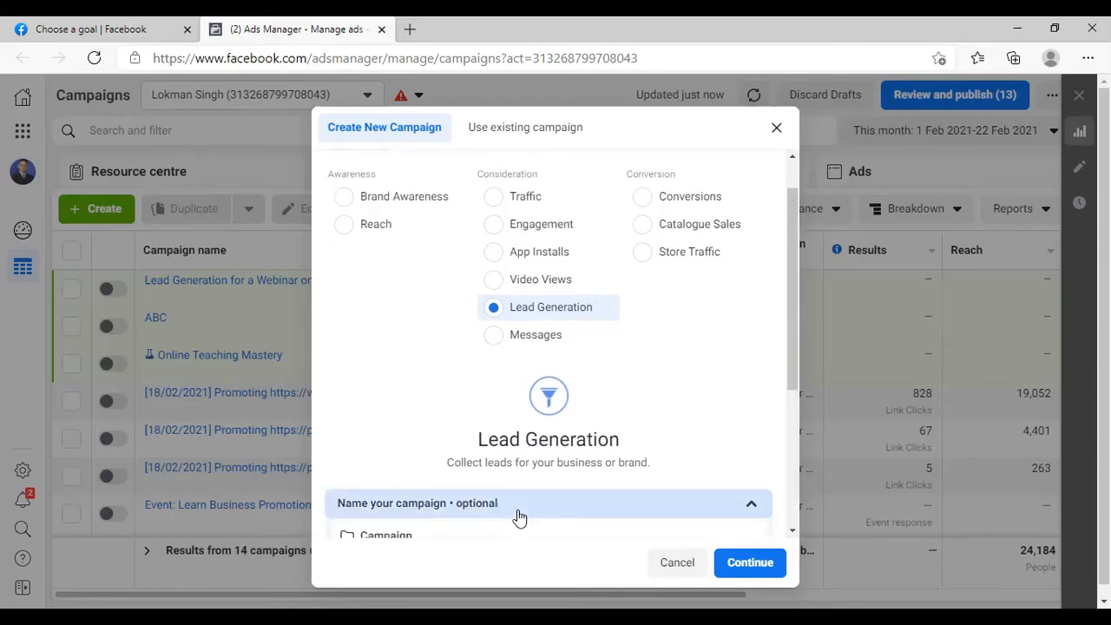
pyautogui.moveTo(794, 376); pyautogui.dragTo(806, 344)
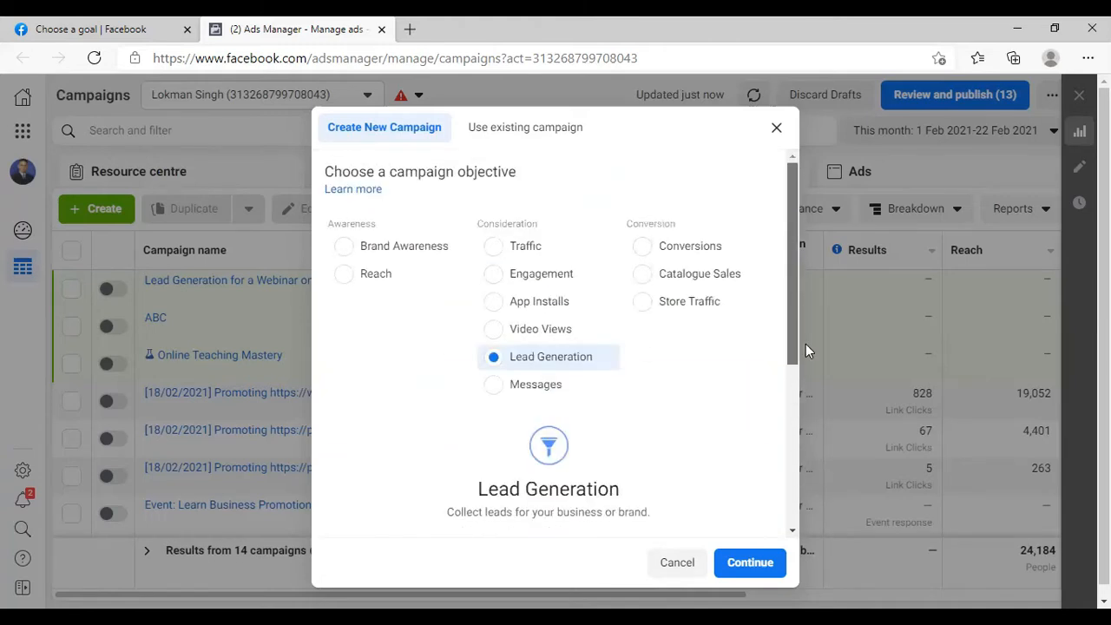
pyautogui.click(752, 563)
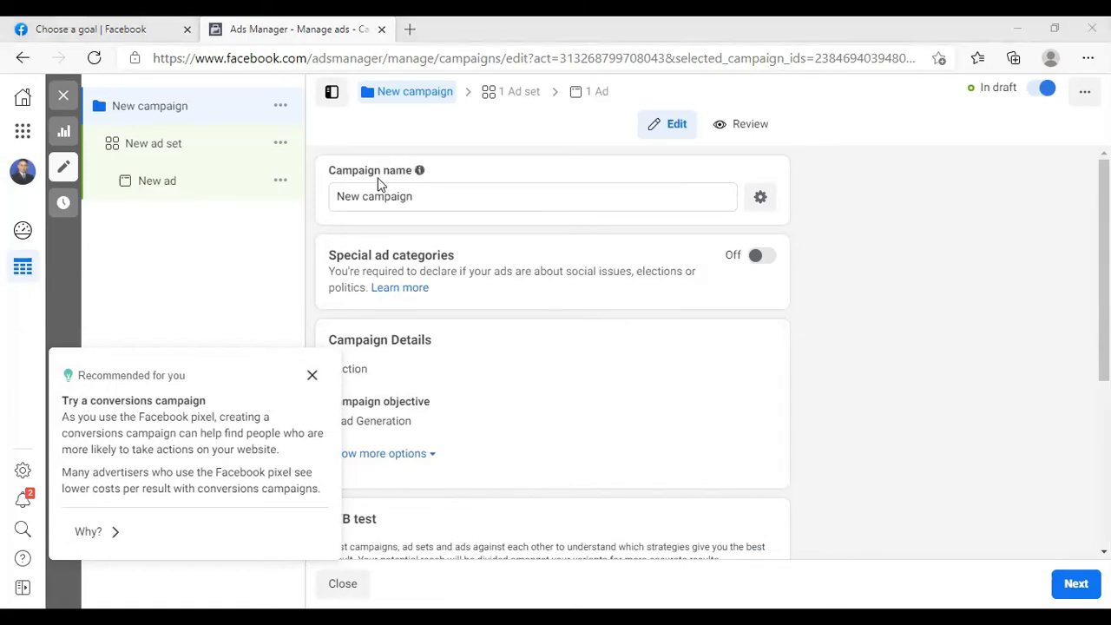
# Name the campaign "Sales Funnel March2021 Campaign" and dismiss the conversions campaign recommendation.
pyautogui.moveTo(417, 196); pyautogui.dragTo(337, 211)
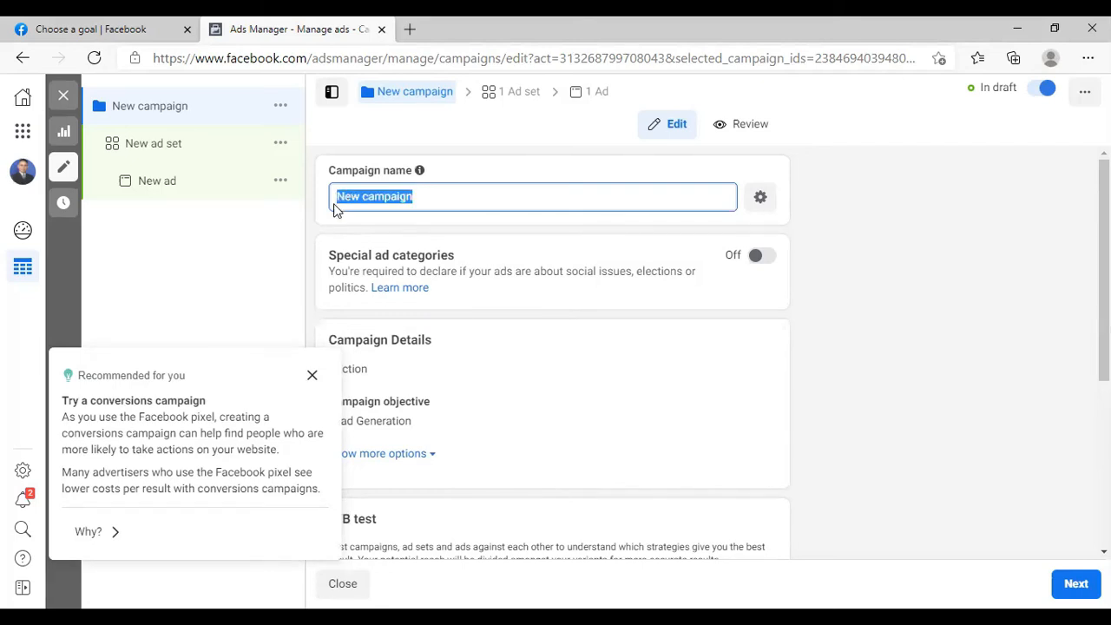
pyautogui.write('Sales')
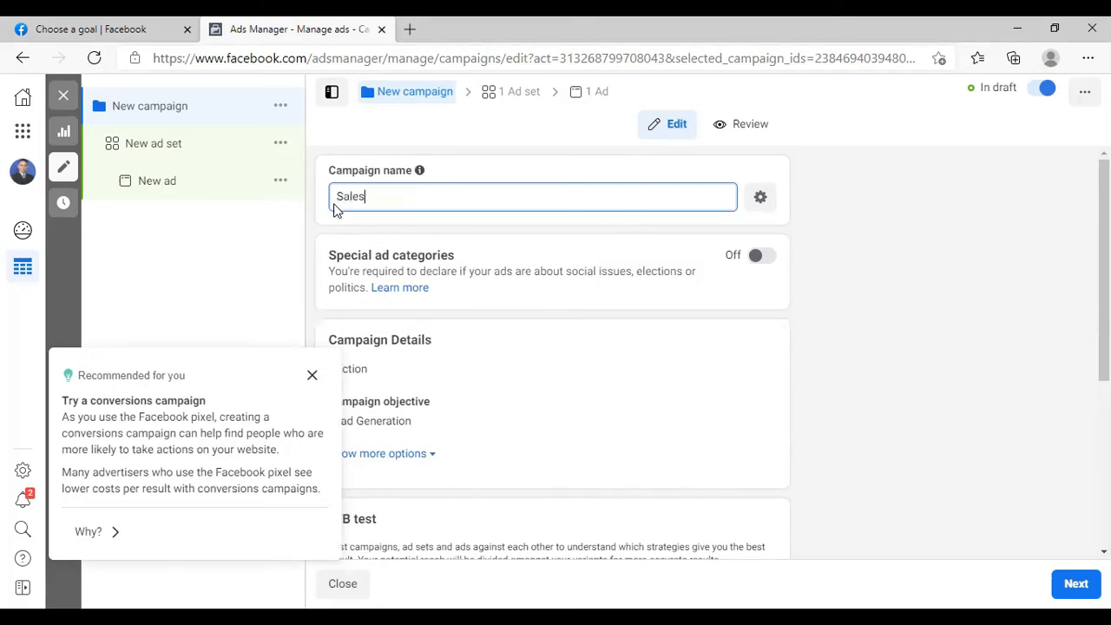
pyautogui.write(' Funnel March20212021 Campaign')
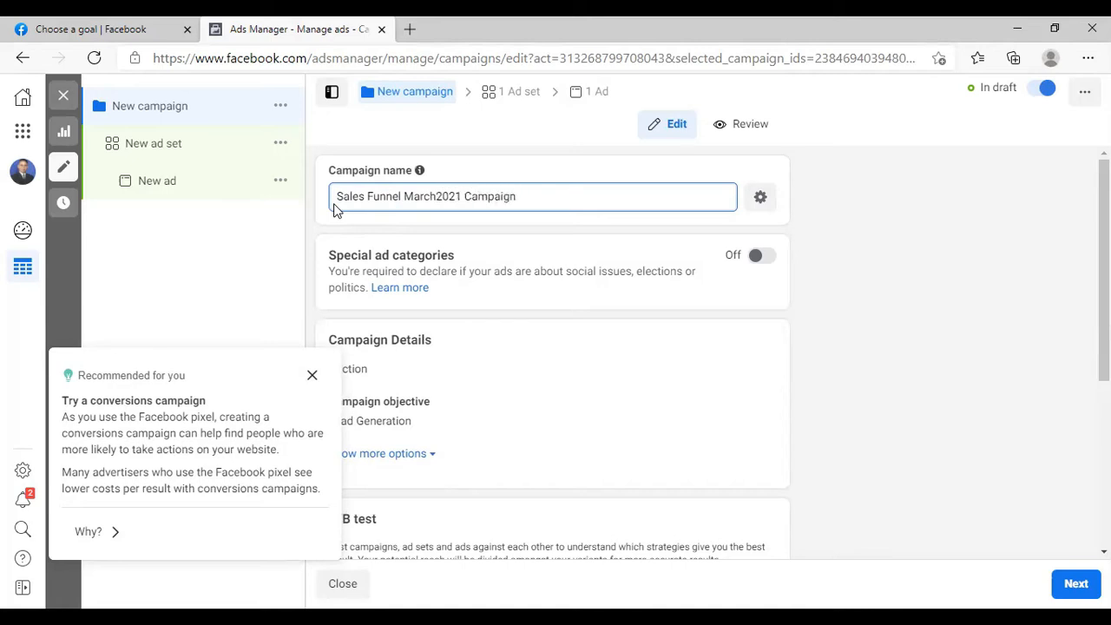
pyautogui.click(312, 377)
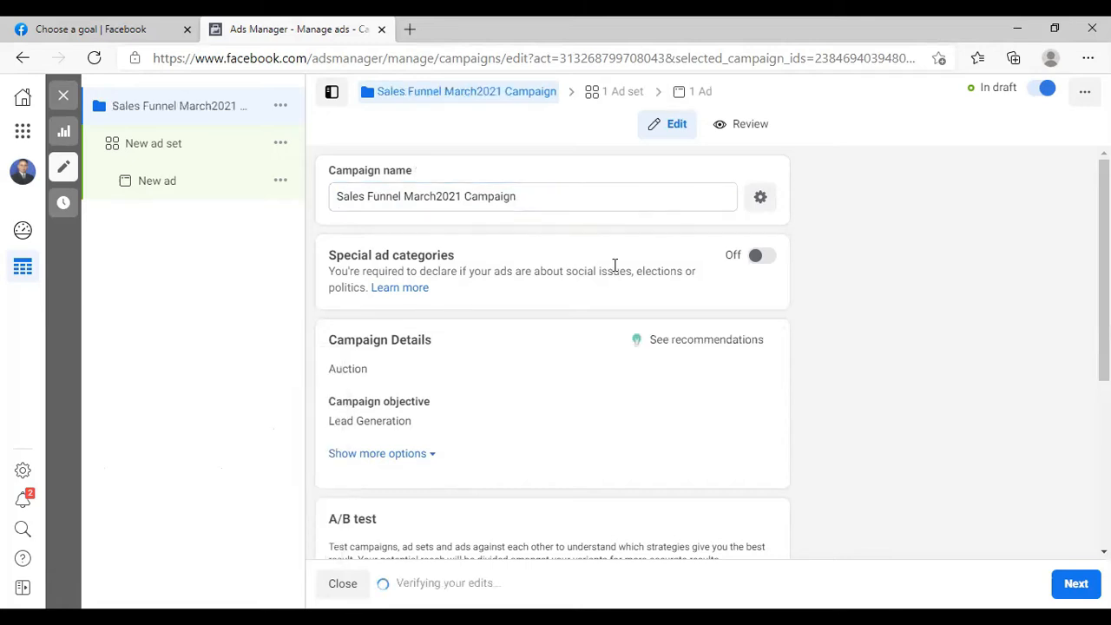
# Turn on special ad categories, view the help article on choosing a category, and turn the setting off again.
pyautogui.click(759, 256)
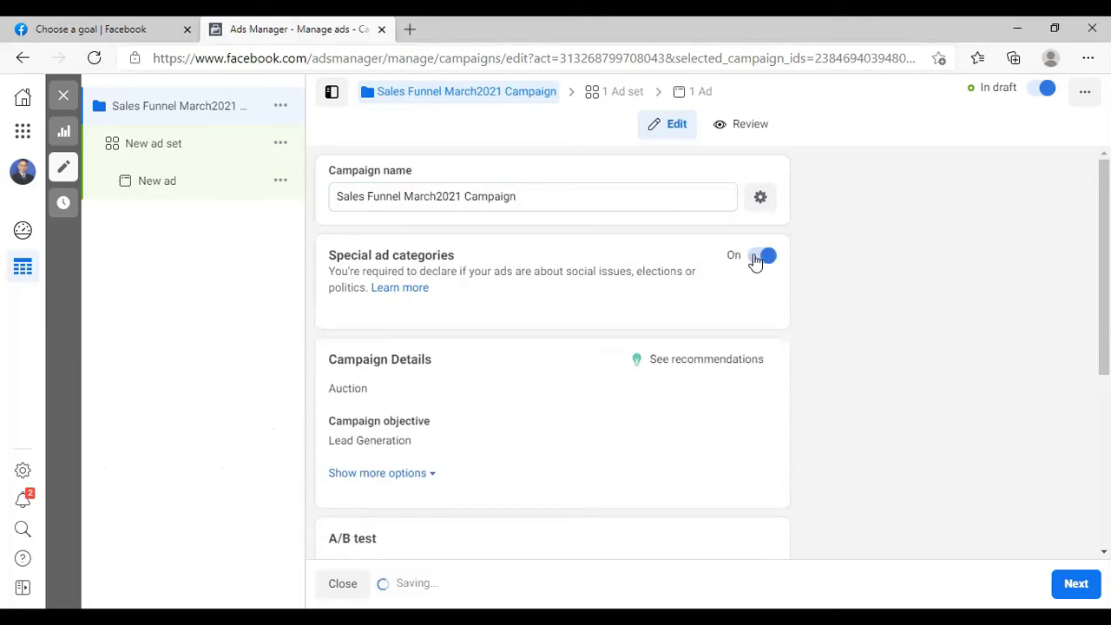
pyautogui.click(419, 291)
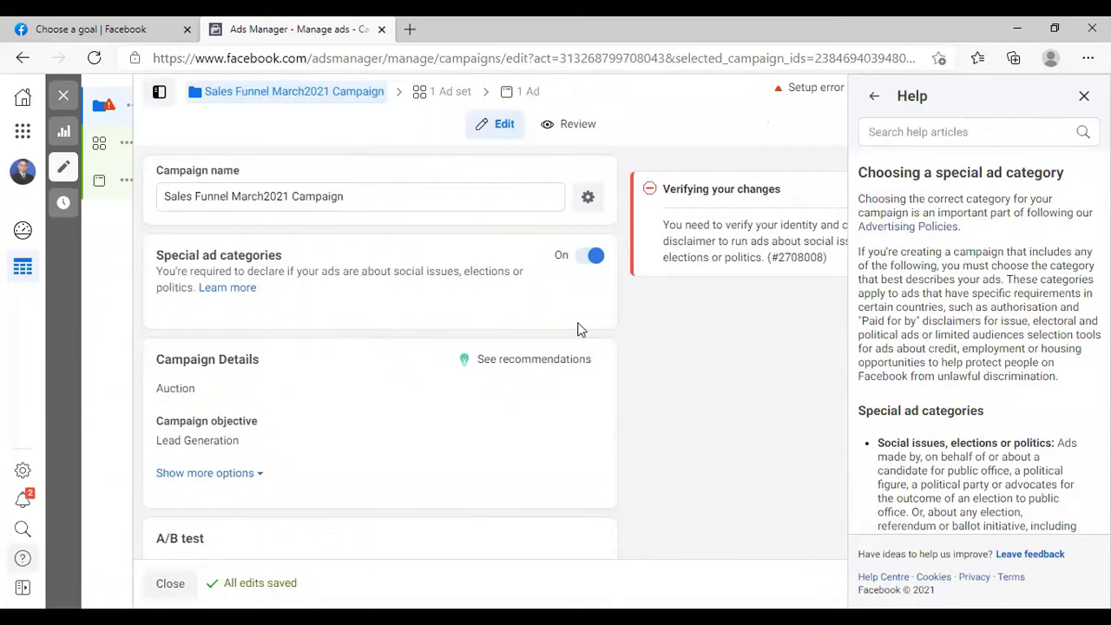
pyautogui.click(594, 259)
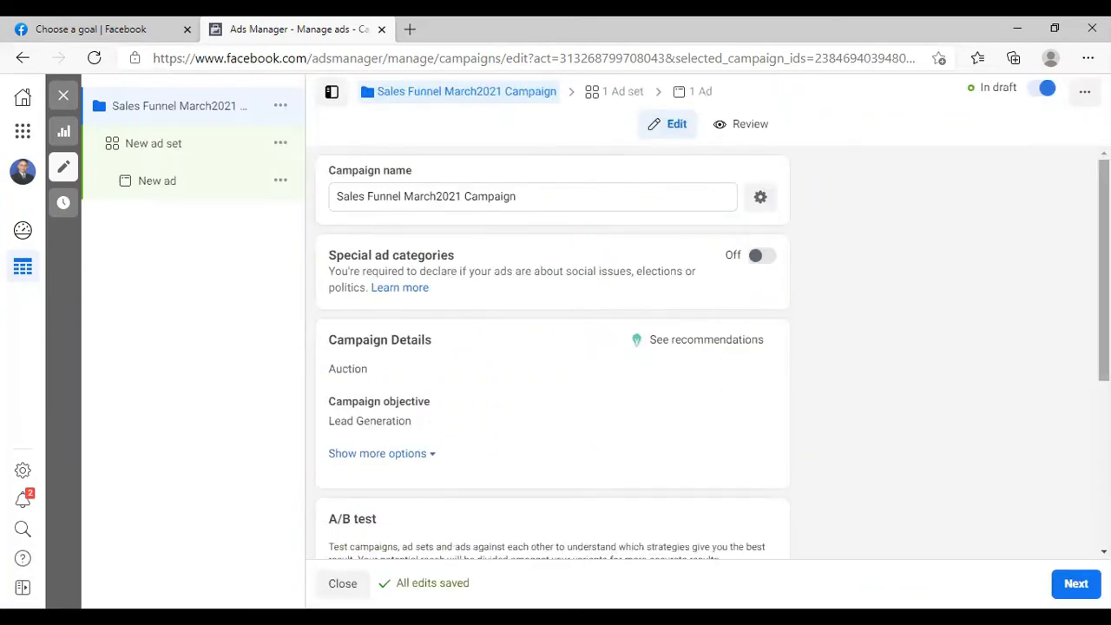
# Open the buying type and campaign objective in the campaign details for editing and review their options.
pyautogui.scroll(-1, 963, 295)
pyautogui.scroll(-1, 963, 295)
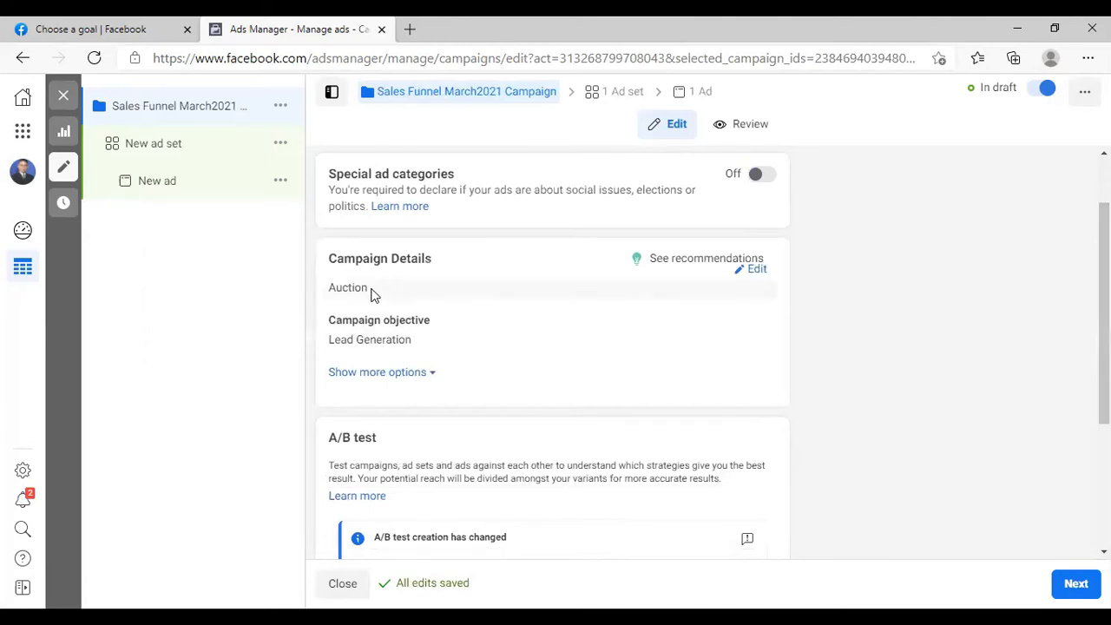
pyautogui.click(754, 271)
pyautogui.click(462, 313)
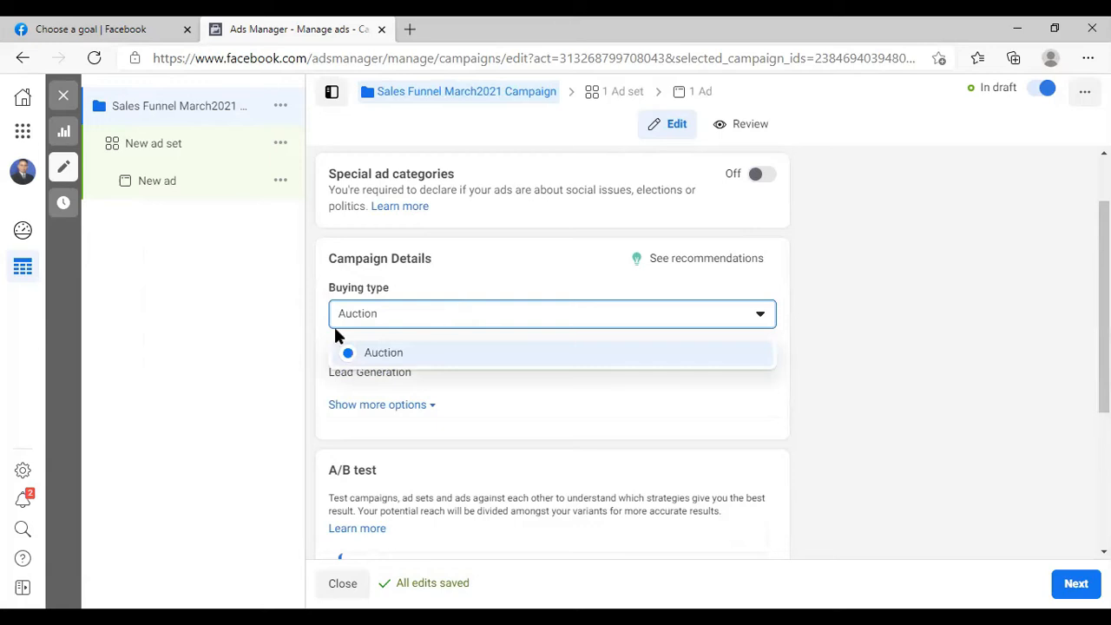
pyautogui.click(373, 258)
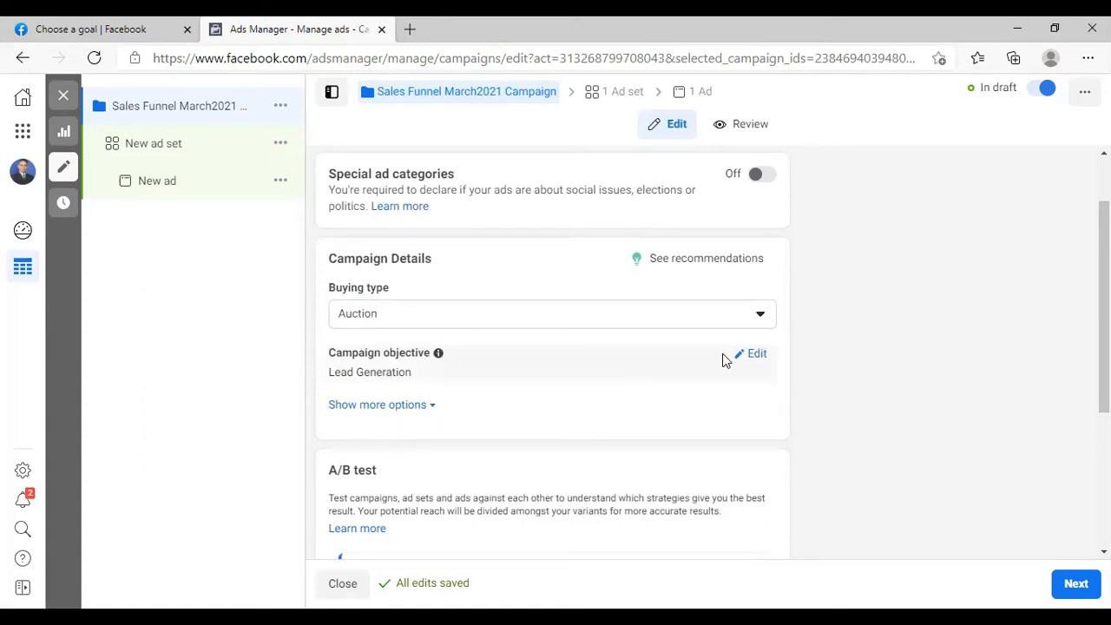
pyautogui.click(757, 354)
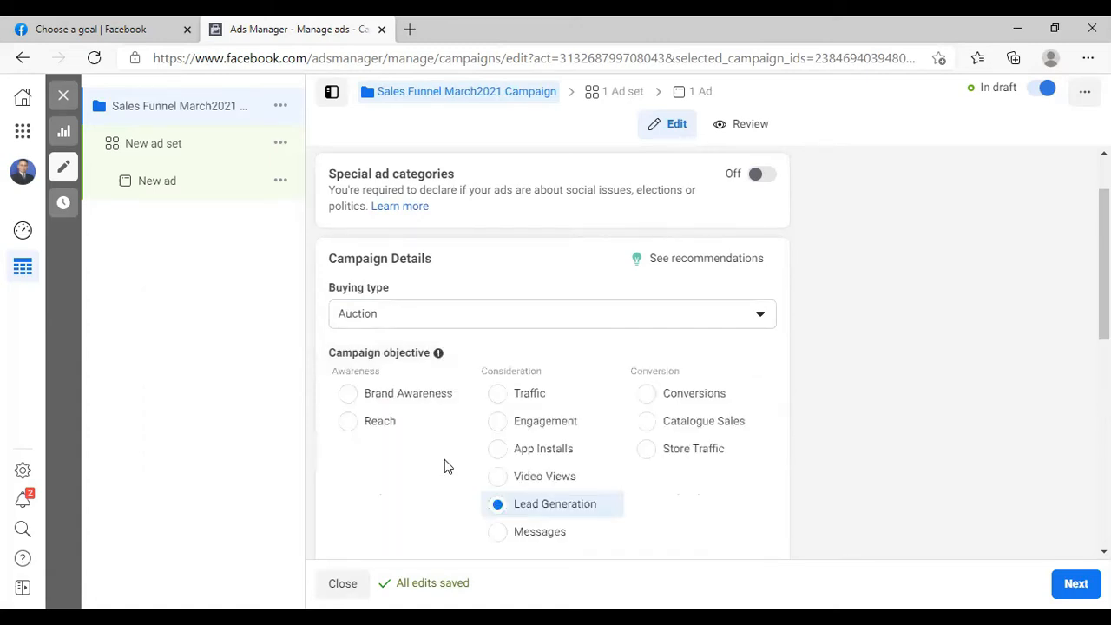
pyautogui.scroll(-3, 556, 399)
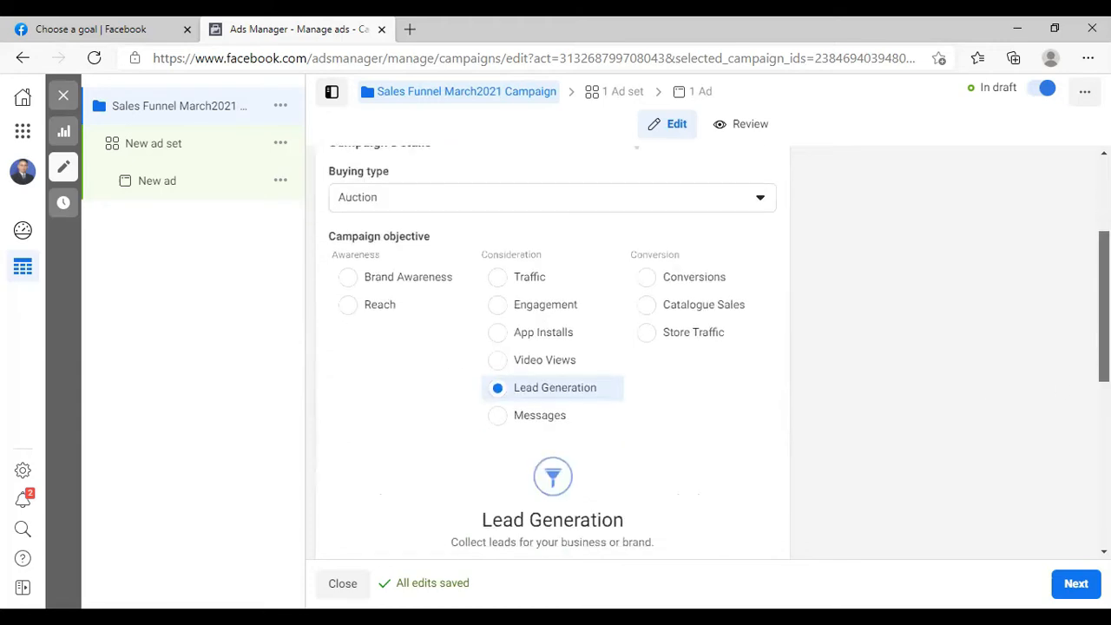
pyautogui.doubleClick(525, 368)
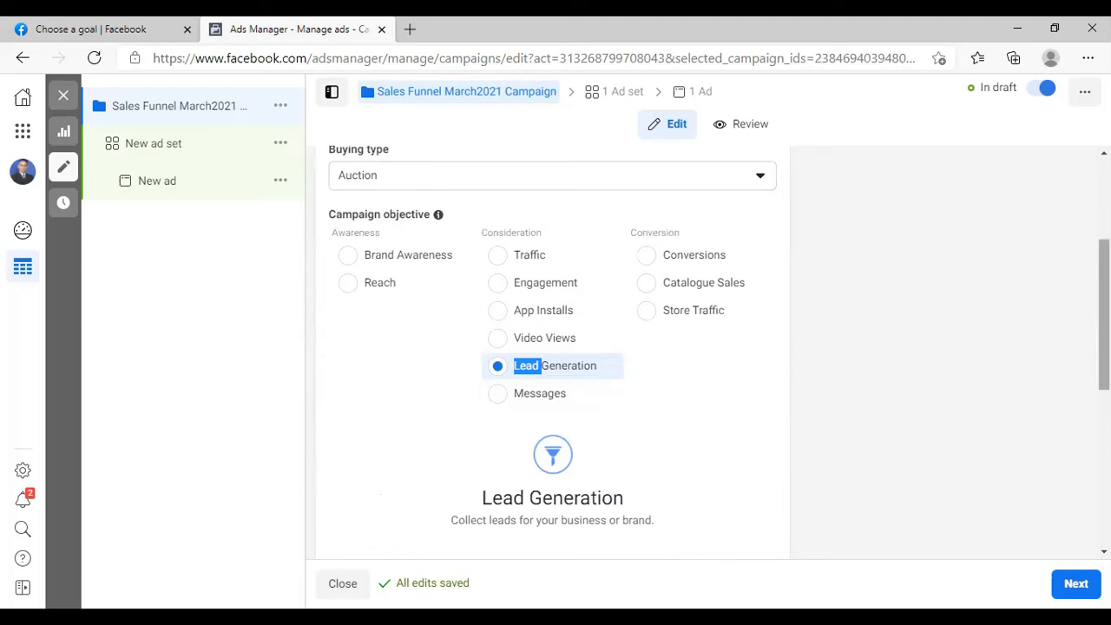
# Review the A/B test section and turn on campaign budget optimisation.
pyautogui.scroll(-2, 1104, 330)
pyautogui.scroll(-4, 1105, 347)
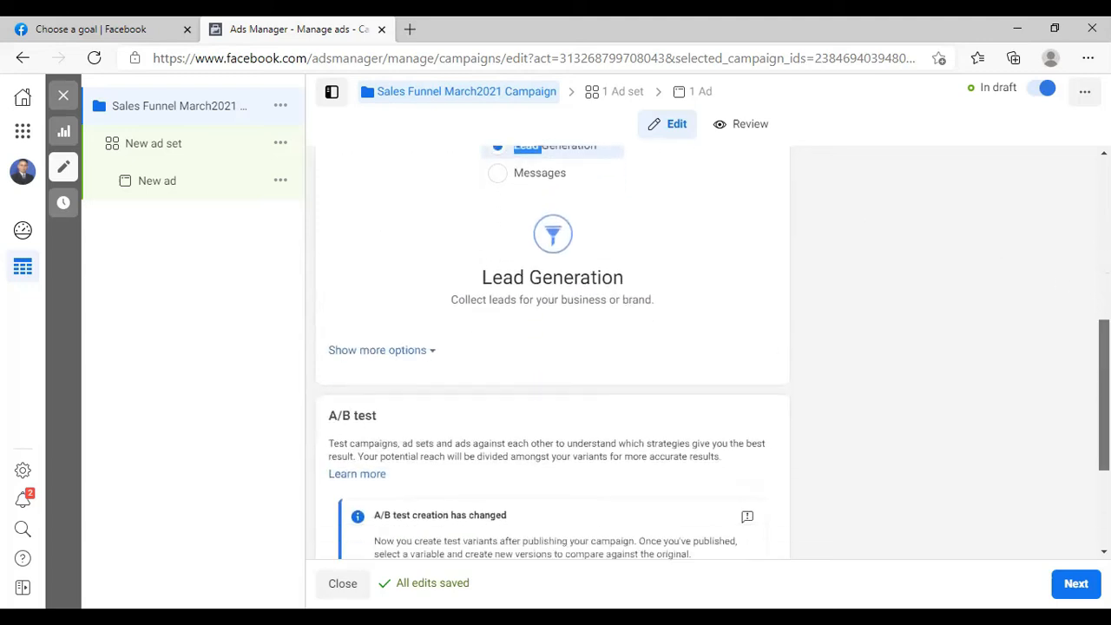
pyautogui.scroll(-2, 552, 351)
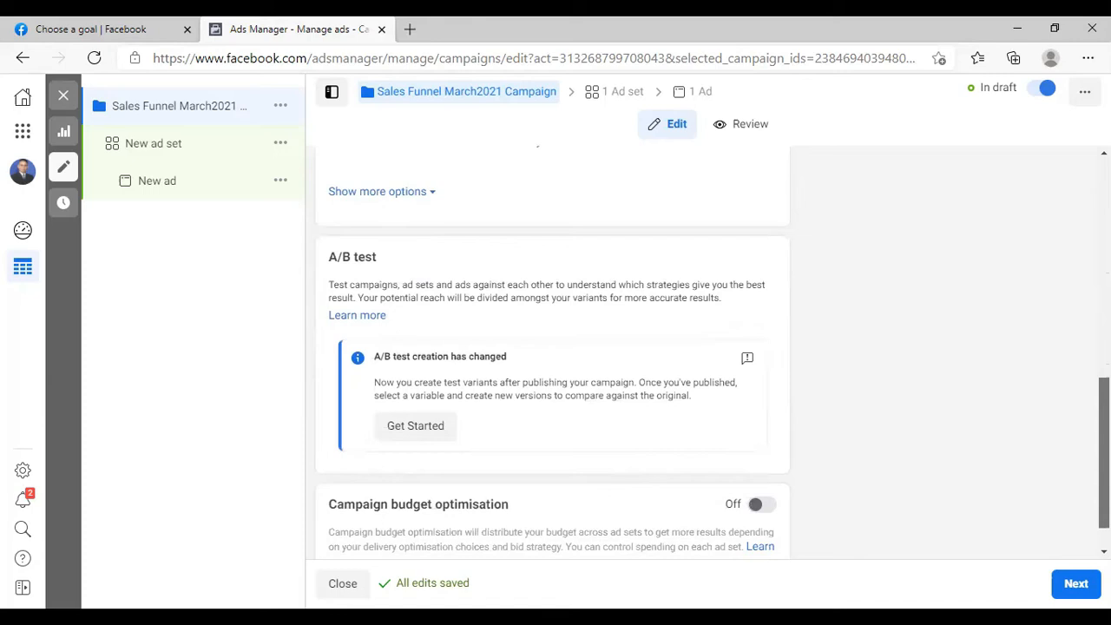
pyautogui.scroll(-1, 553, 351)
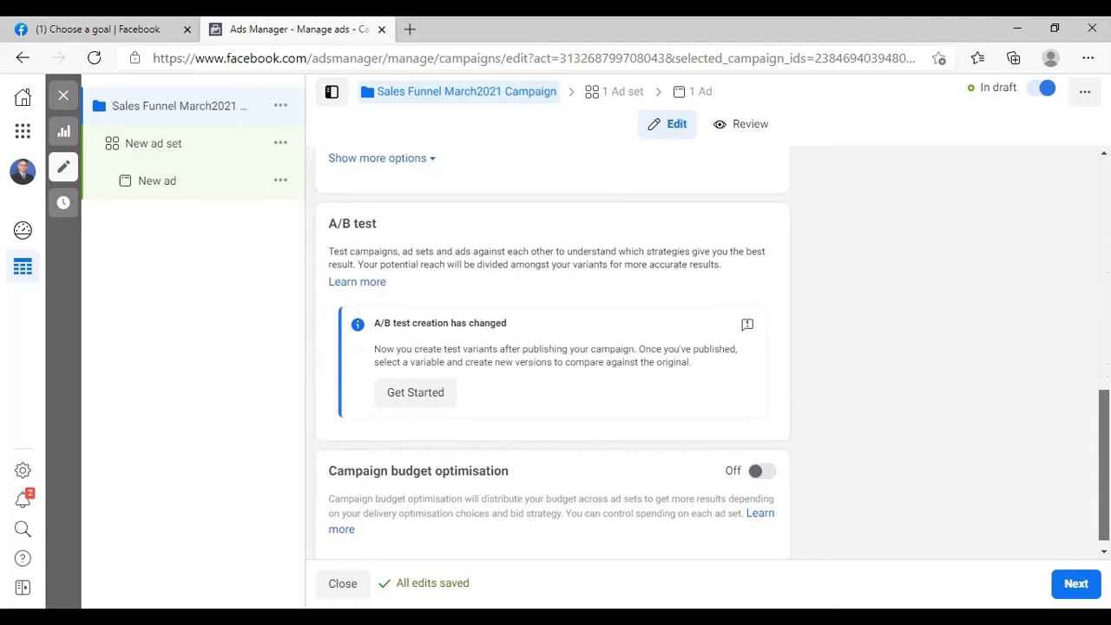
pyautogui.scroll(-1, 552, 351)
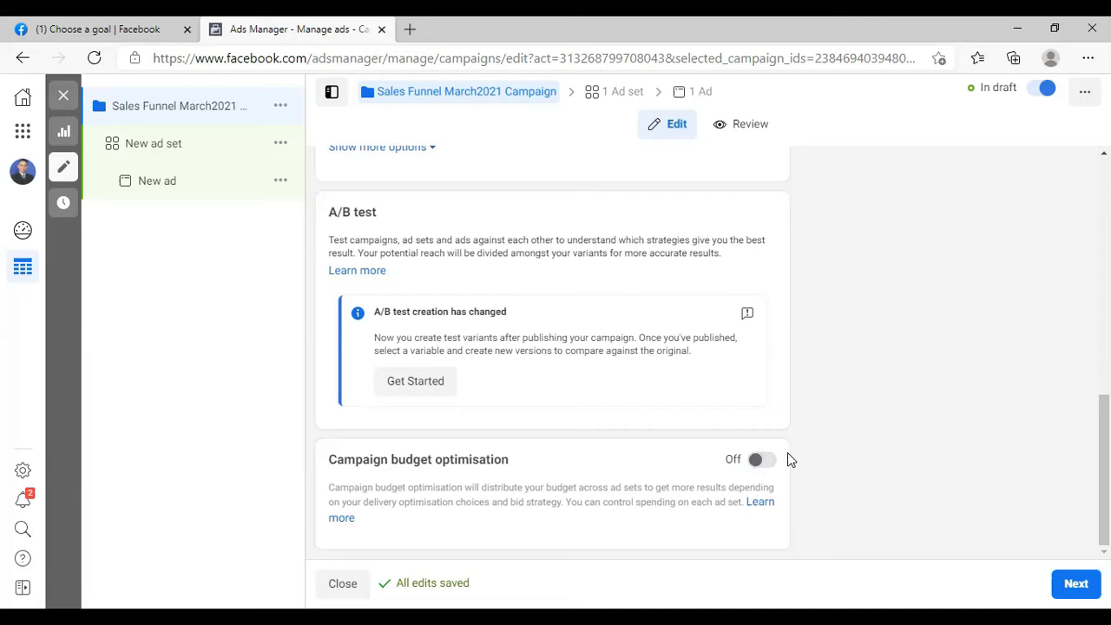
pyautogui.click(759, 463)
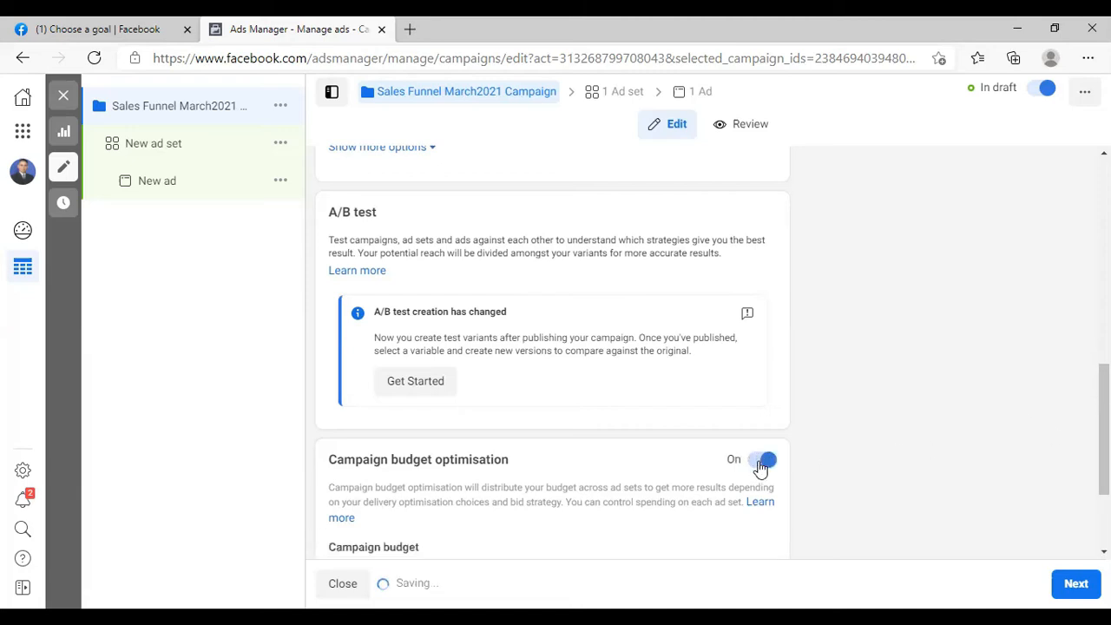
pyautogui.moveTo(1104, 429); pyautogui.dragTo(1104, 480)
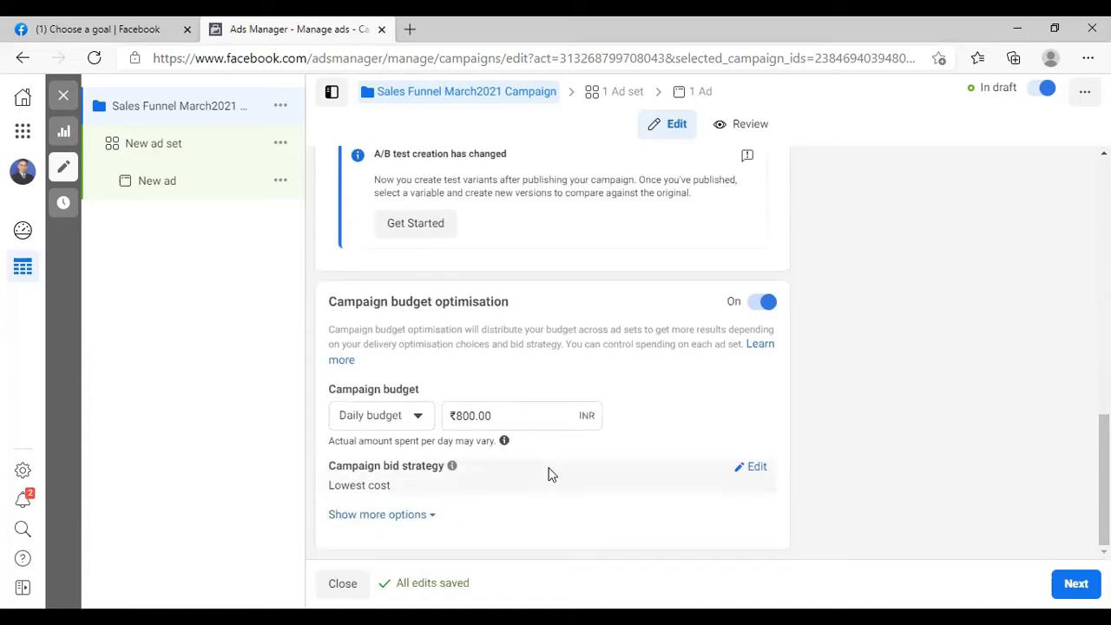
# Check the campaign budget types, keep Daily budget, and set the amount to ₹200.00.
pyautogui.click(415, 418)
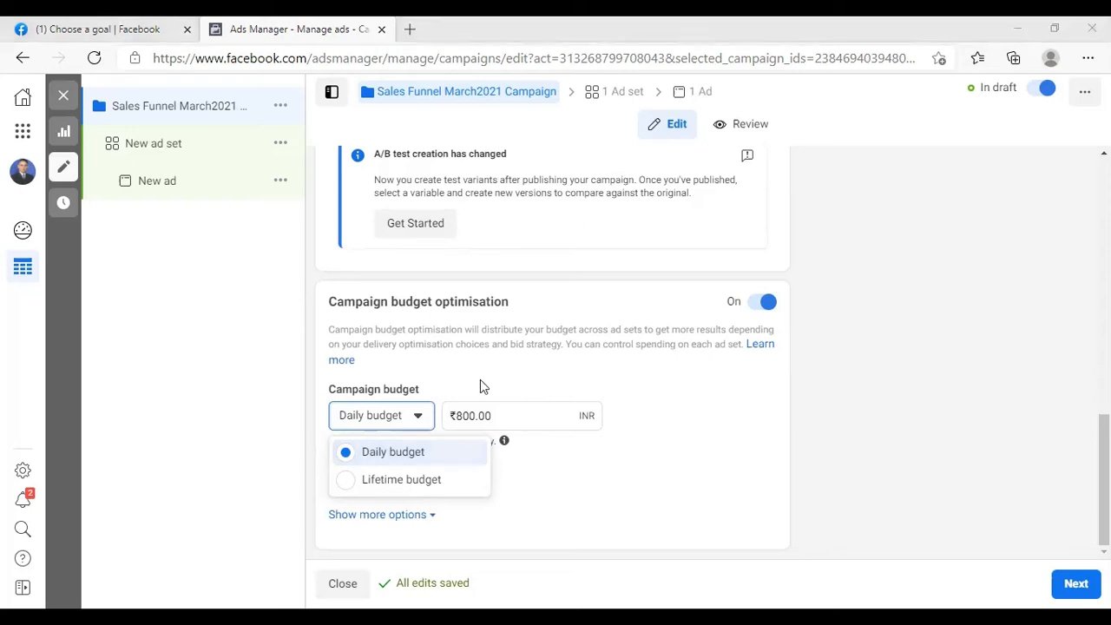
pyautogui.click(488, 410)
pyautogui.moveTo(477, 414); pyautogui.dragTo(459, 417)
pyautogui.write('100')
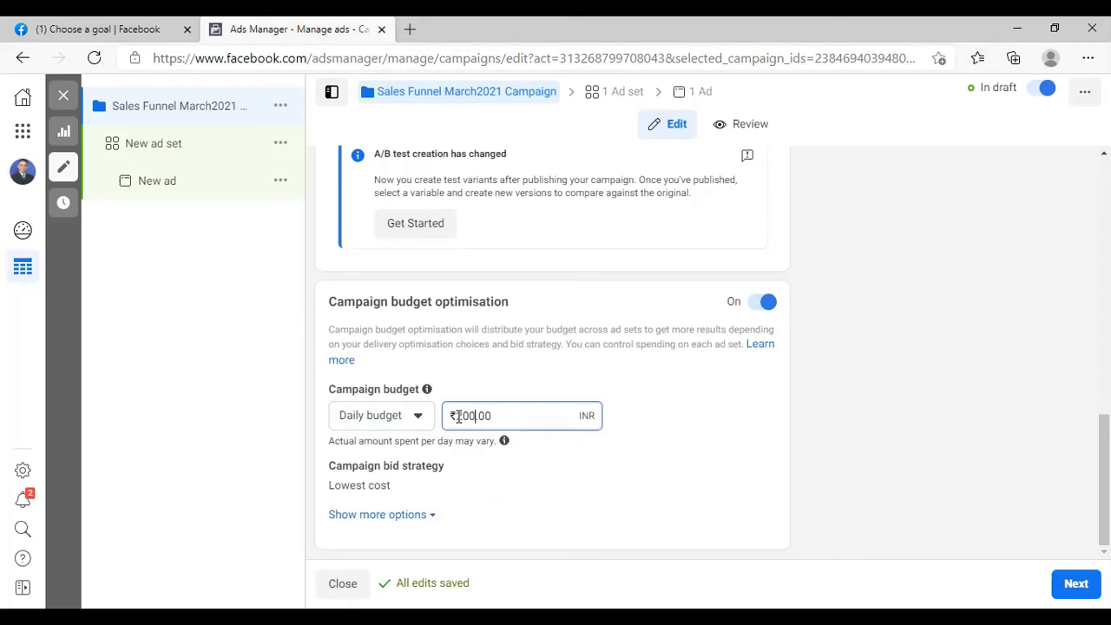
# Open the campaign bid strategy for editing, review its options and keep Lowest cost.
pyautogui.moveTo(401, 468)
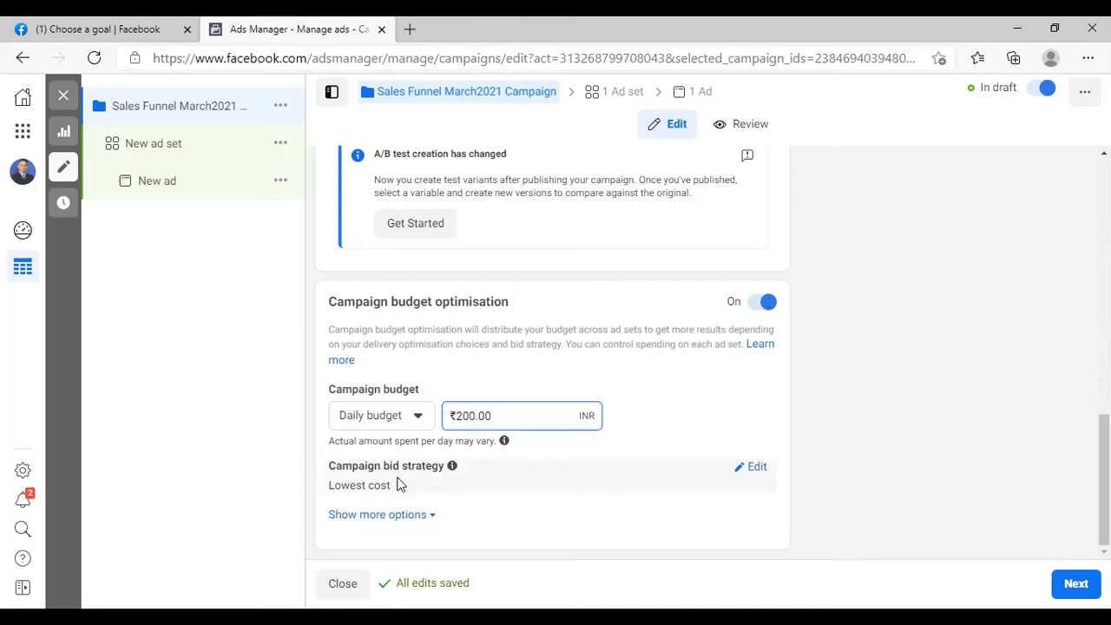
pyautogui.click(391, 476)
pyautogui.click(755, 472)
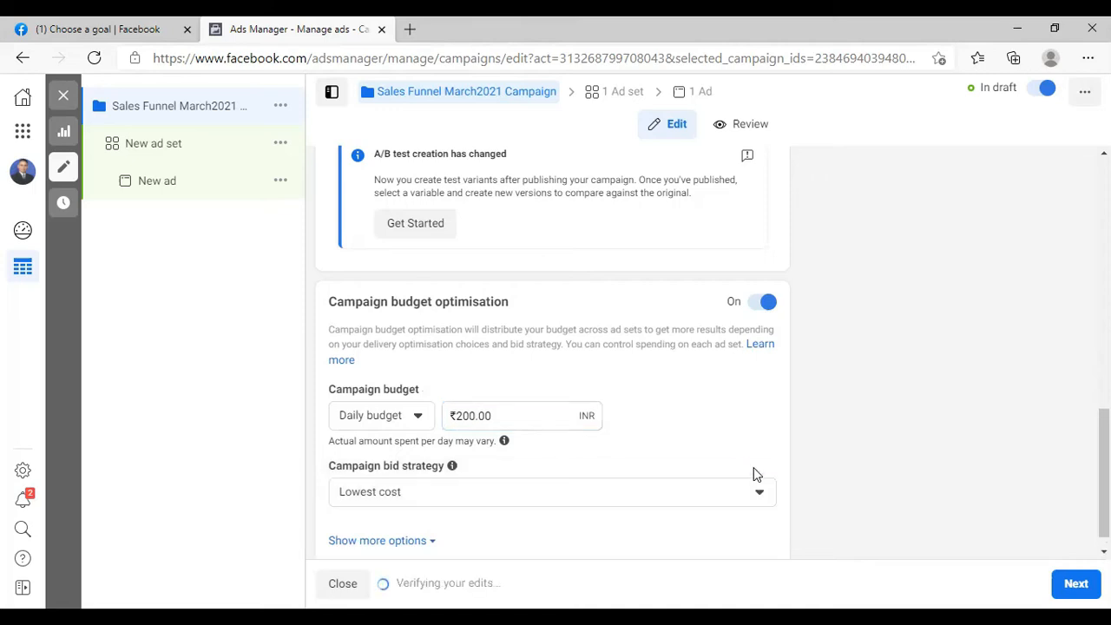
pyautogui.click(652, 491)
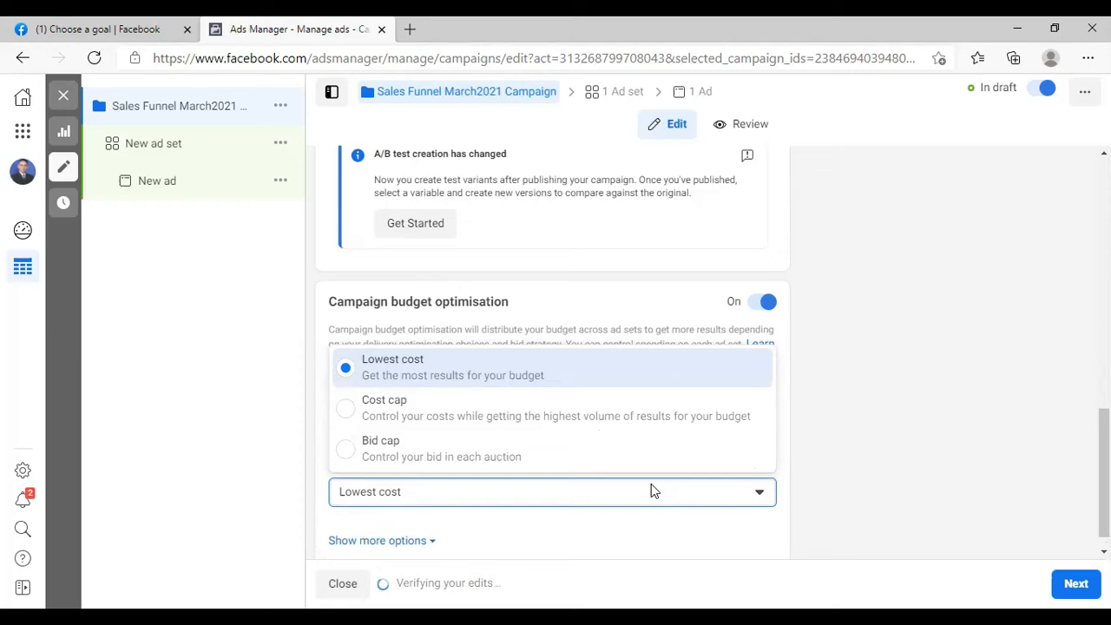
pyautogui.click(891, 439)
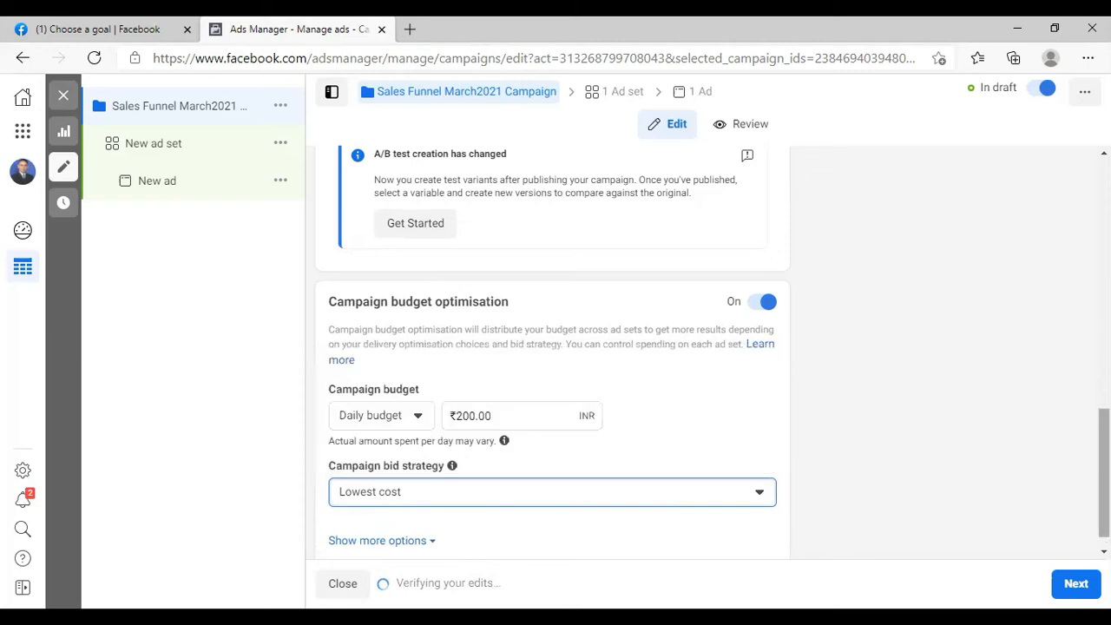
# Show the additional campaign budget options, check the ad scheduling setting and review the campaign form from its start.
pyautogui.moveTo(1104, 477); pyautogui.dragTo(1105, 500)
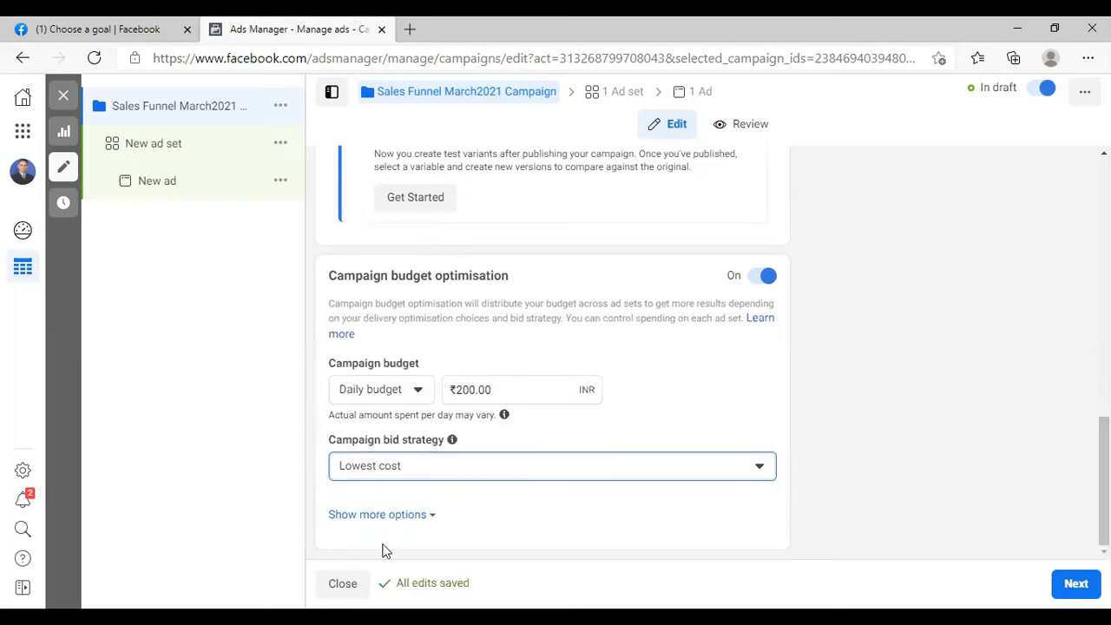
pyautogui.click(385, 517)
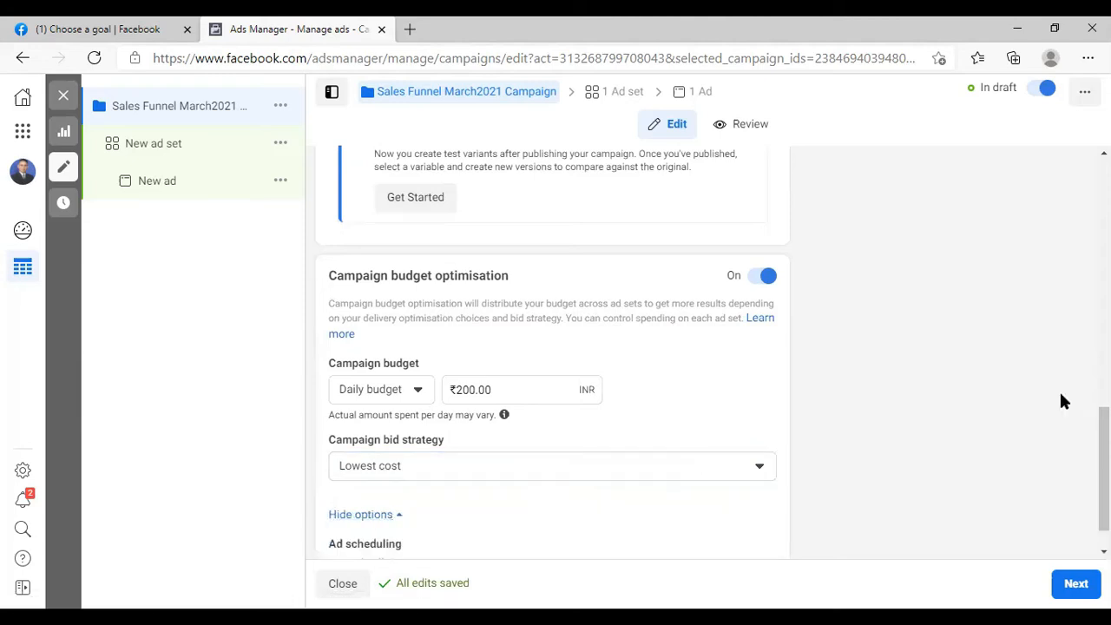
pyautogui.moveTo(1105, 452); pyautogui.dragTo(1105, 469)
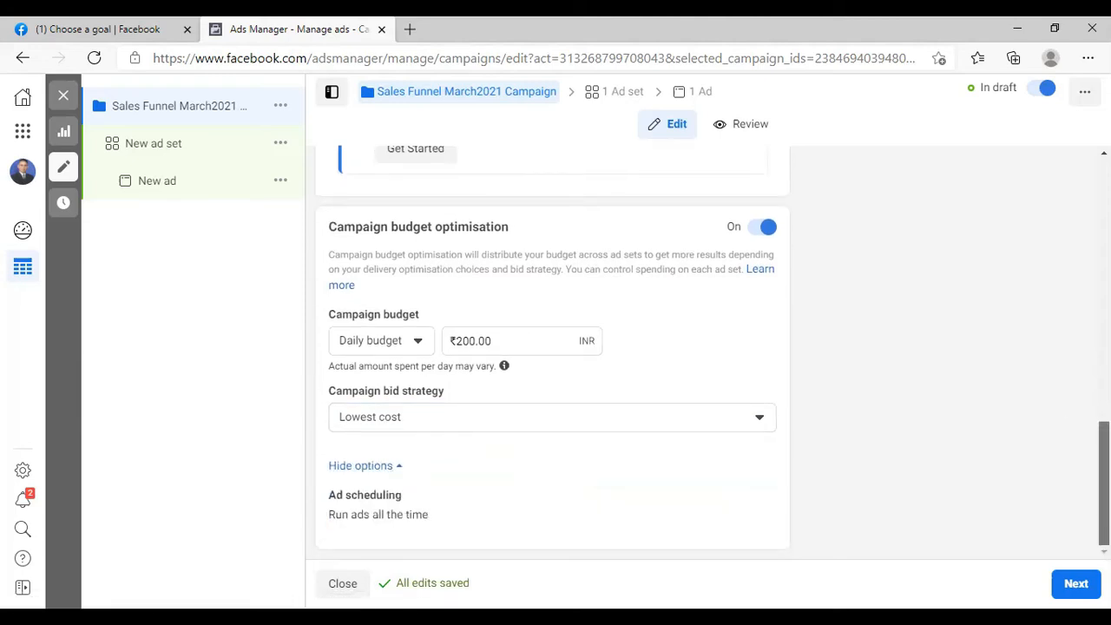
pyautogui.scroll(15, 552, 347)
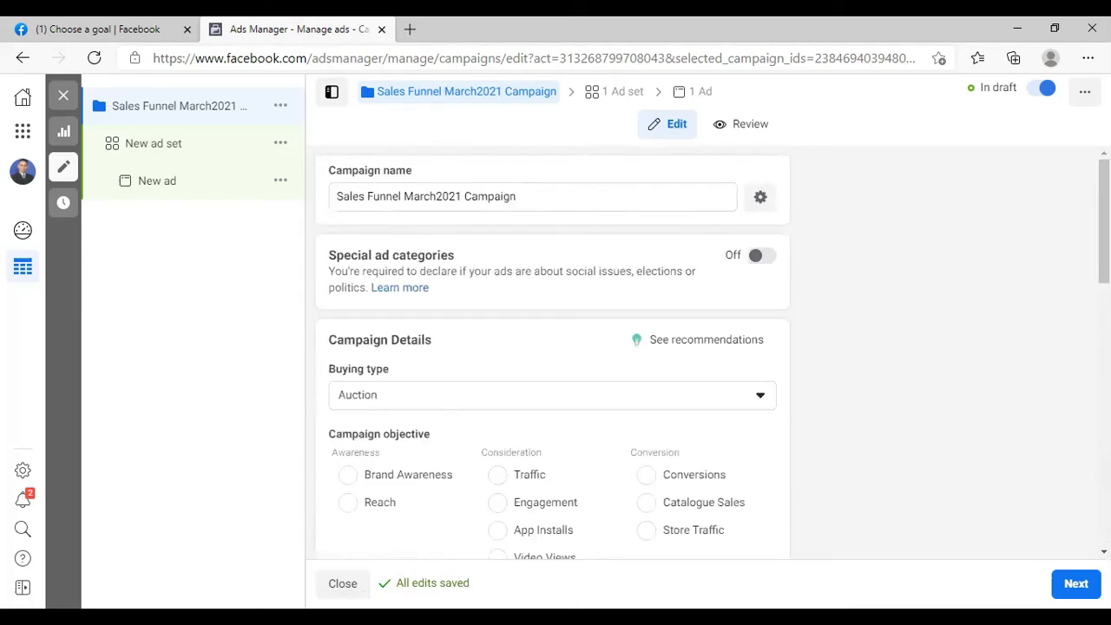
# Continue to the ad set level and name the ad set First Week of March.
pyautogui.click(1075, 583)
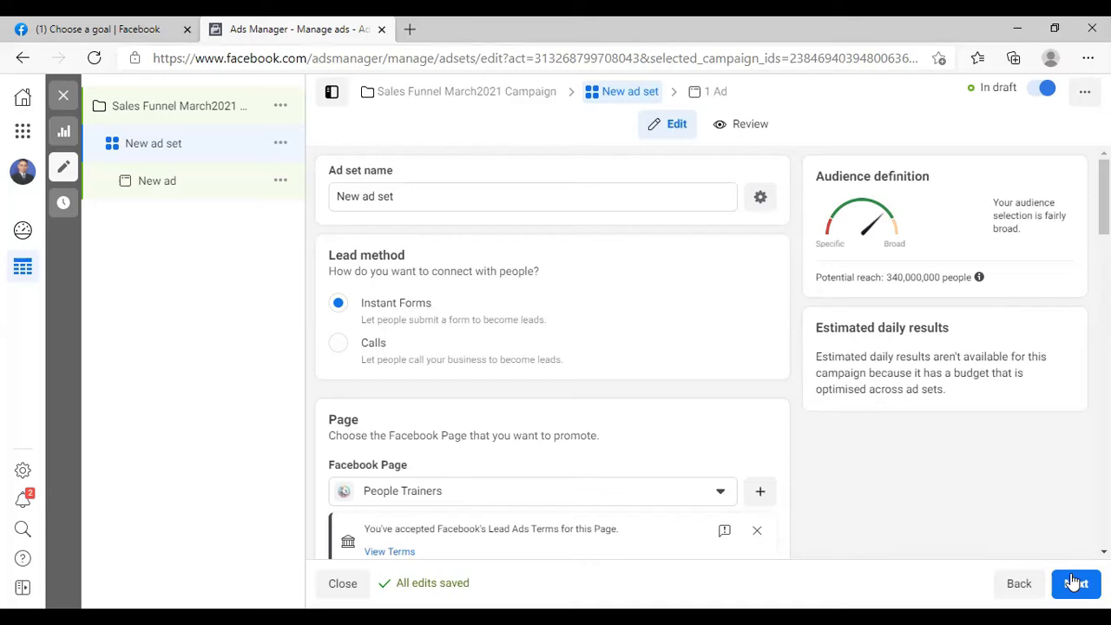
pyautogui.click(414, 205)
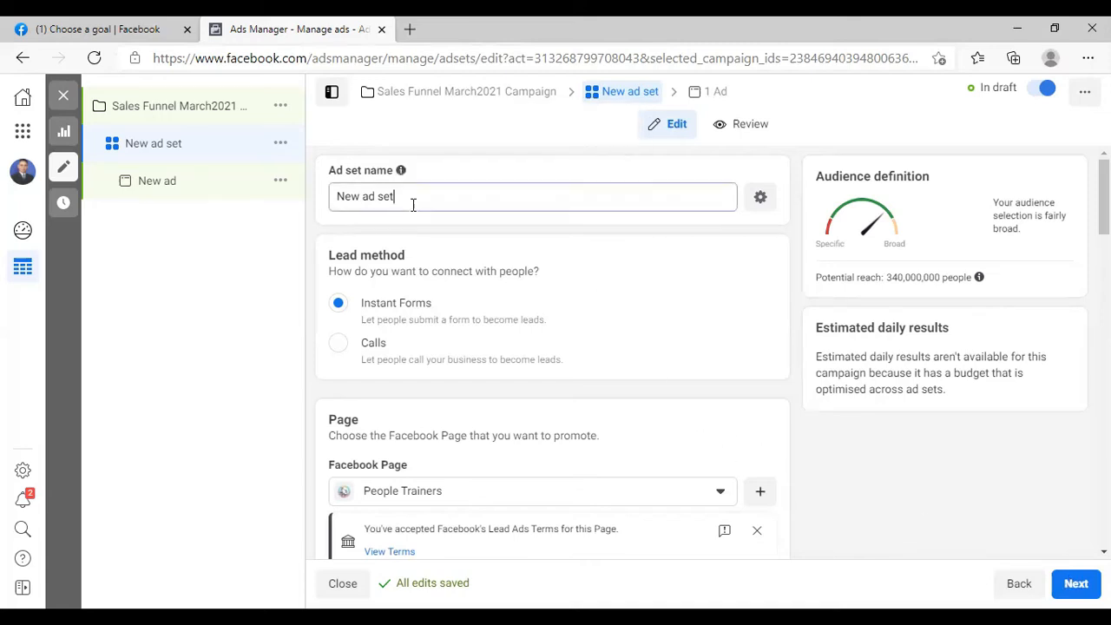
pyautogui.moveTo(414, 205); pyautogui.dragTo(337, 202)
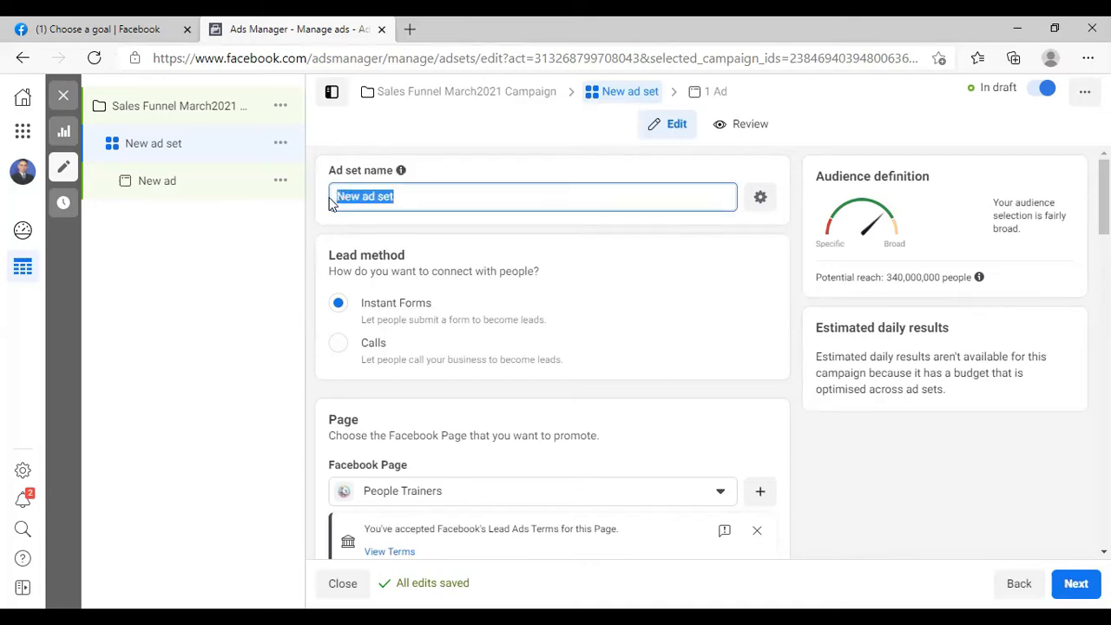
pyautogui.write('First Week of March')
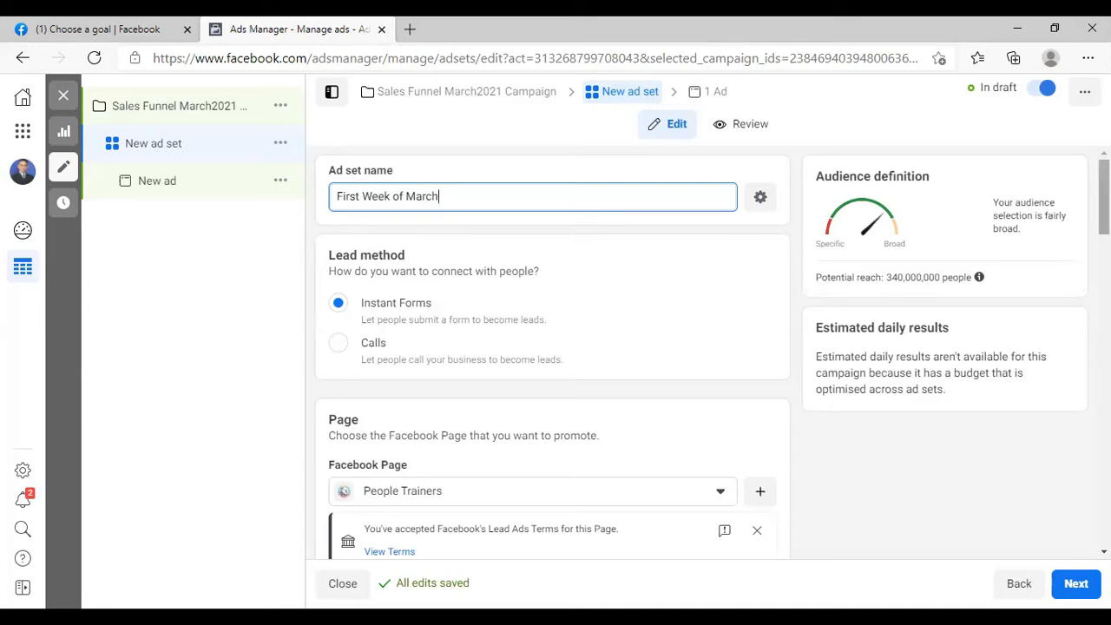
# Check the available Facebook Pages for the ad set and keep People Trainers as the promoted Page.
pyautogui.moveTo(1104, 198); pyautogui.dragTo(1104, 232)
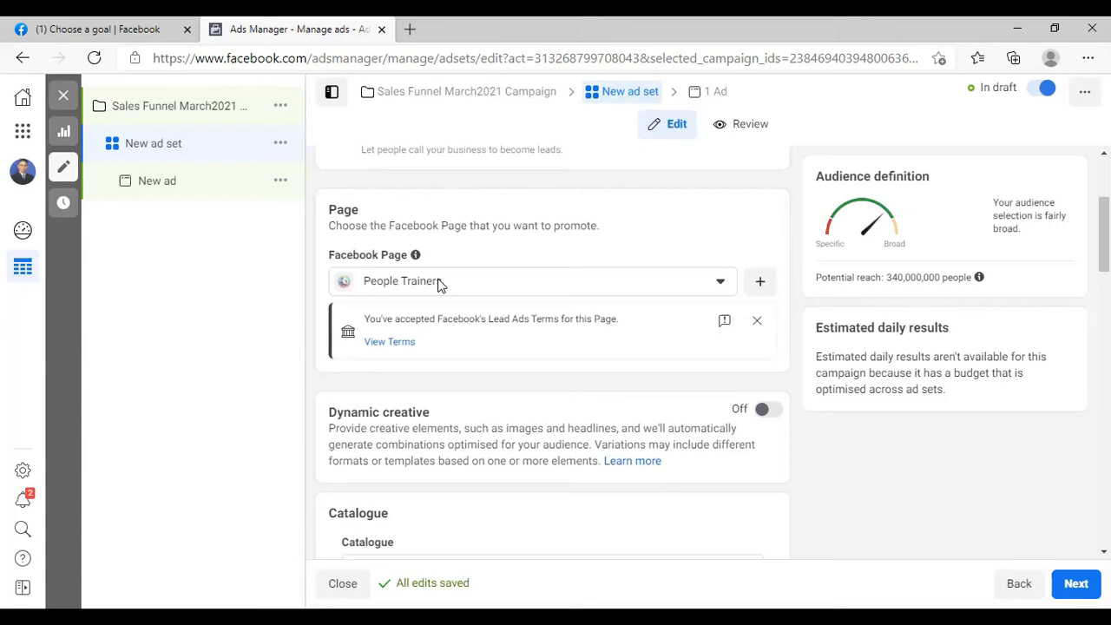
pyautogui.click(636, 287)
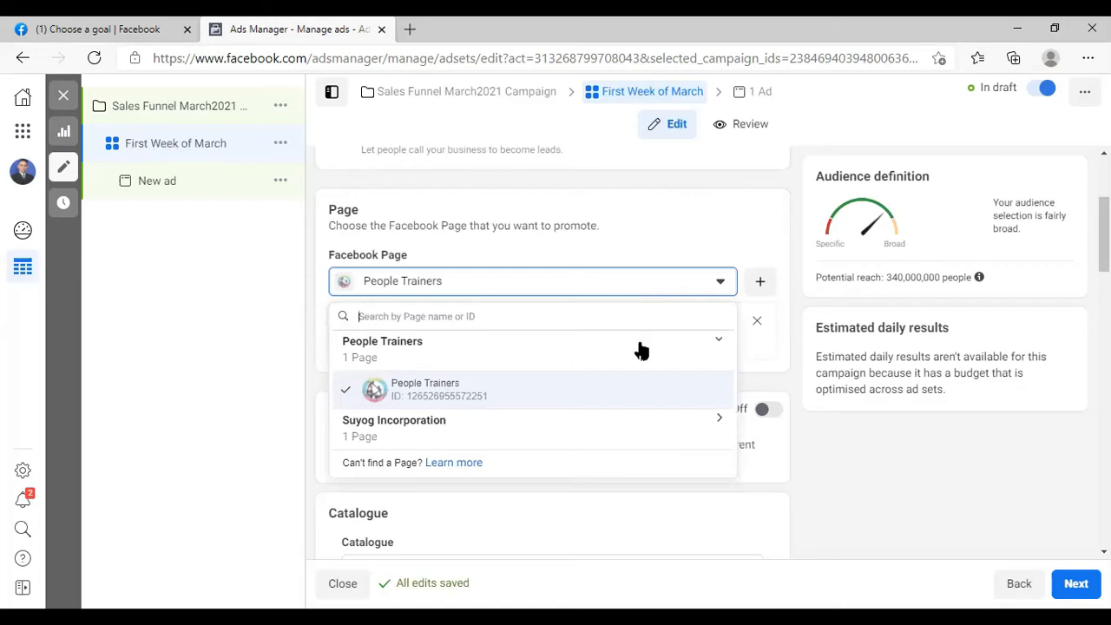
pyautogui.click(621, 406)
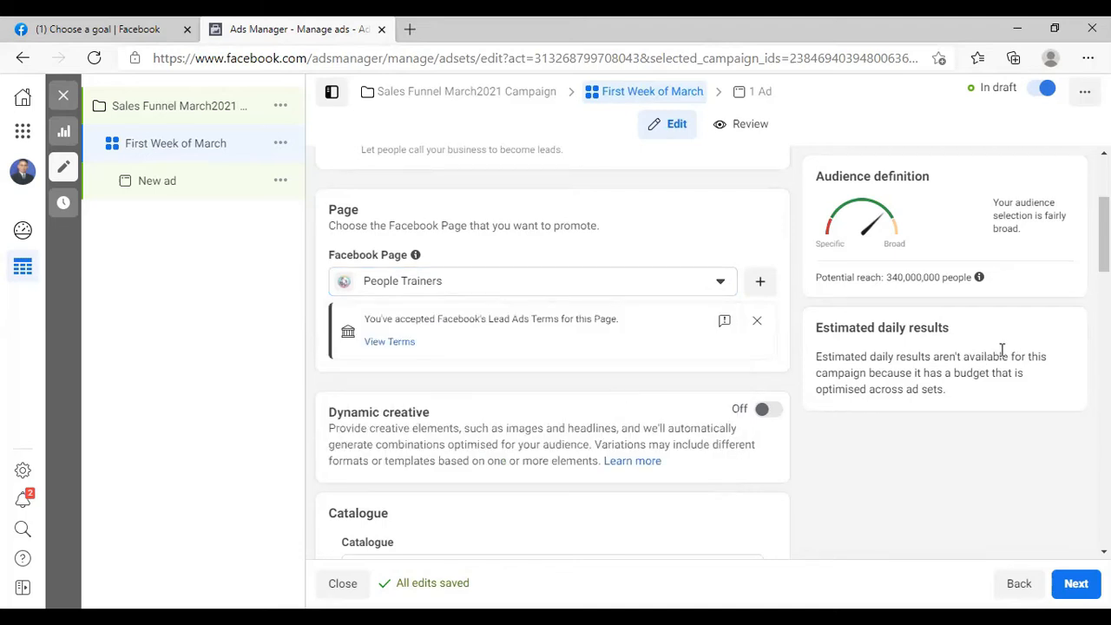
# Review the Dynamic creative and Catalogue sections, including the product preview of the Products for People Trainers catalogue.
pyautogui.moveTo(1104, 235); pyautogui.dragTo(1105, 257)
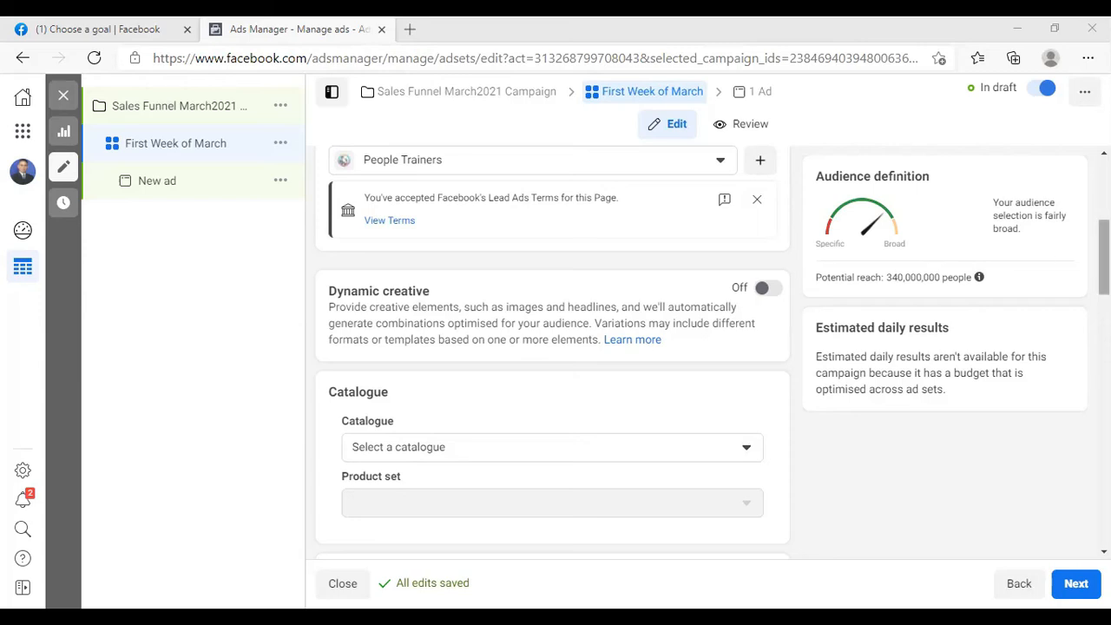
pyautogui.scroll(-1, 1104, 261)
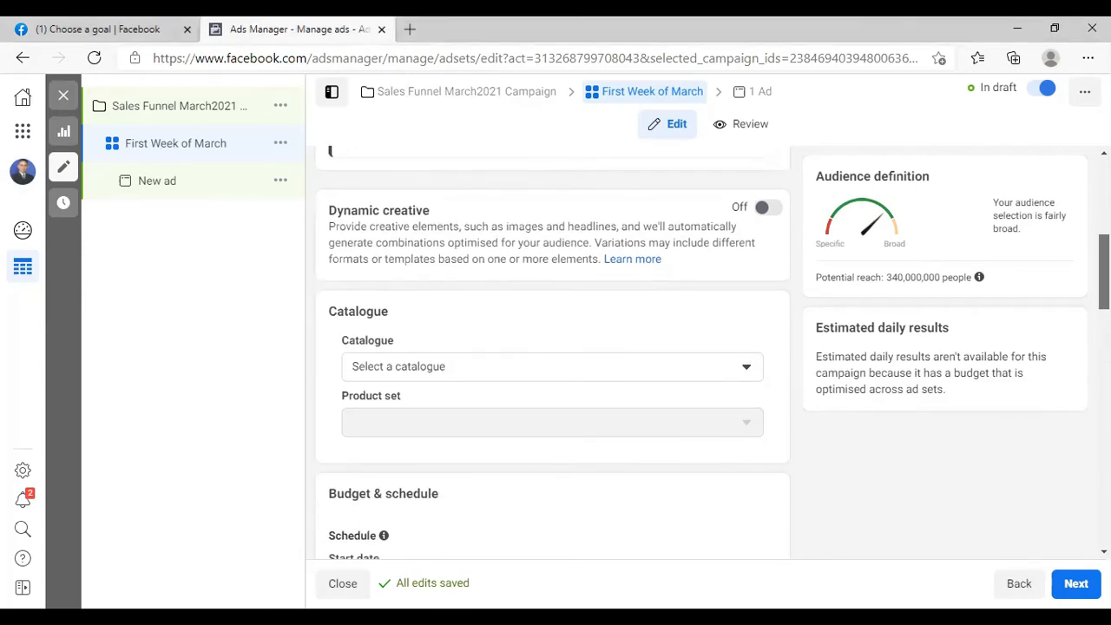
pyautogui.scroll(-1, 1104, 261)
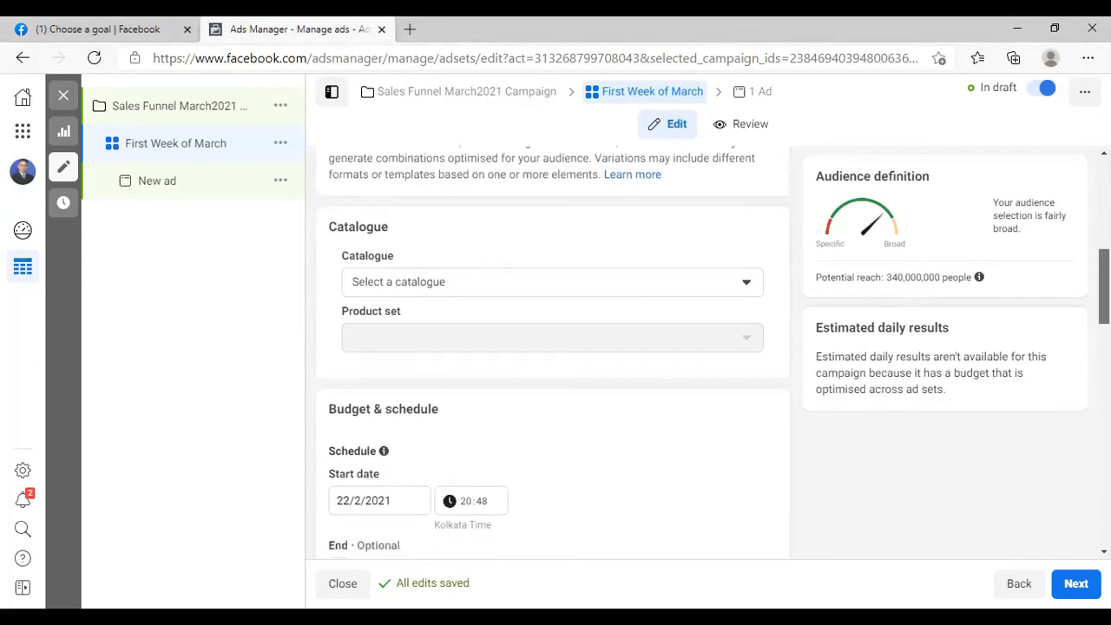
pyautogui.click(478, 292)
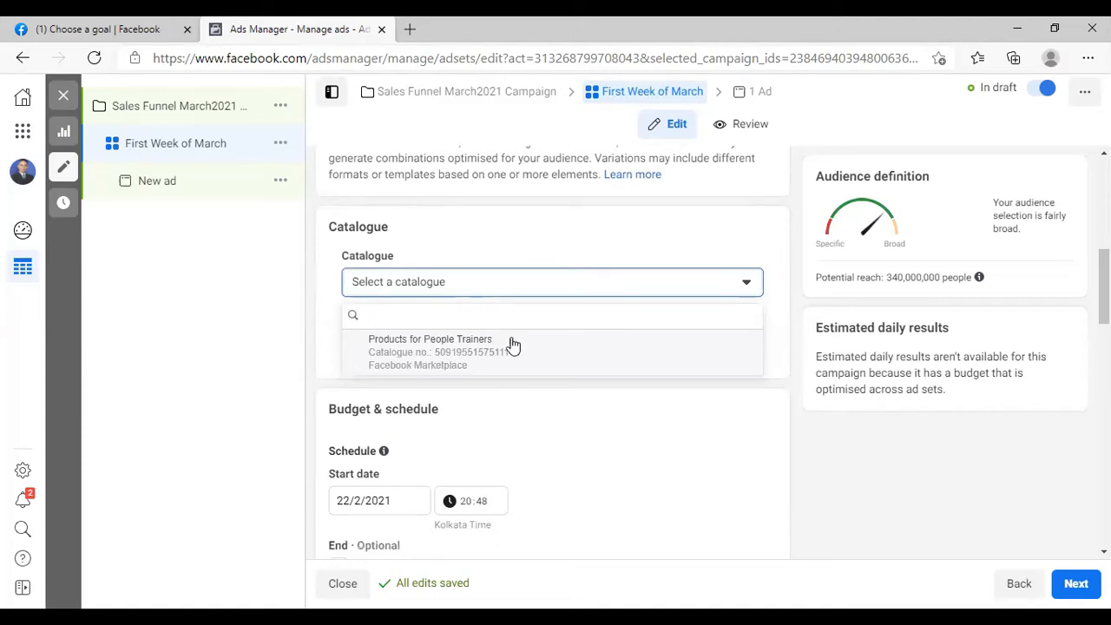
pyautogui.moveTo(487, 356)
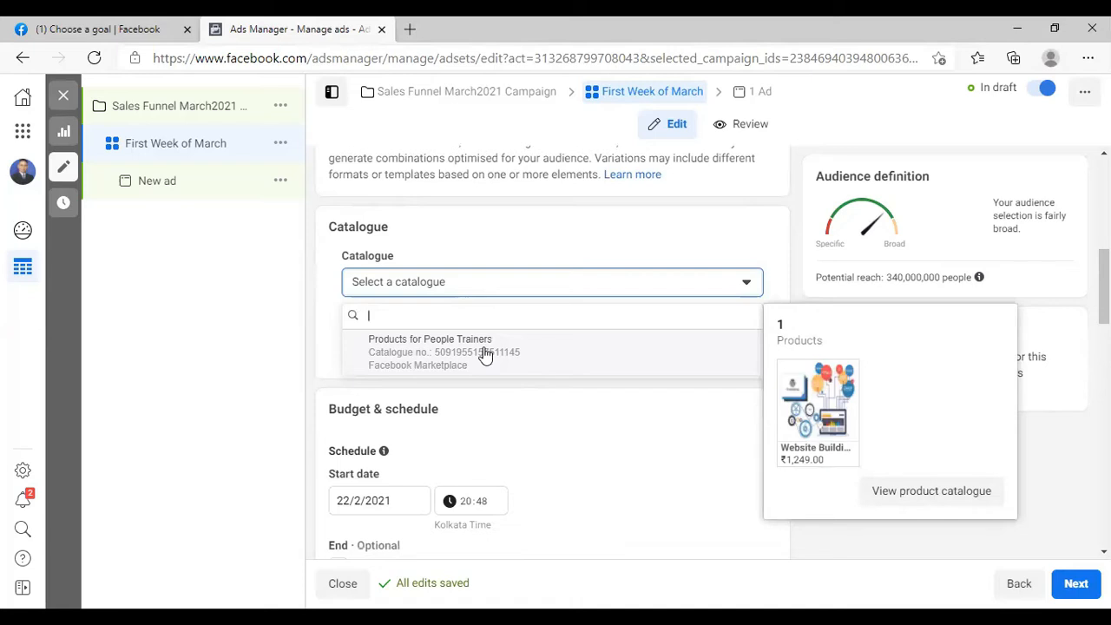
pyautogui.click(410, 286)
pyautogui.click(411, 286)
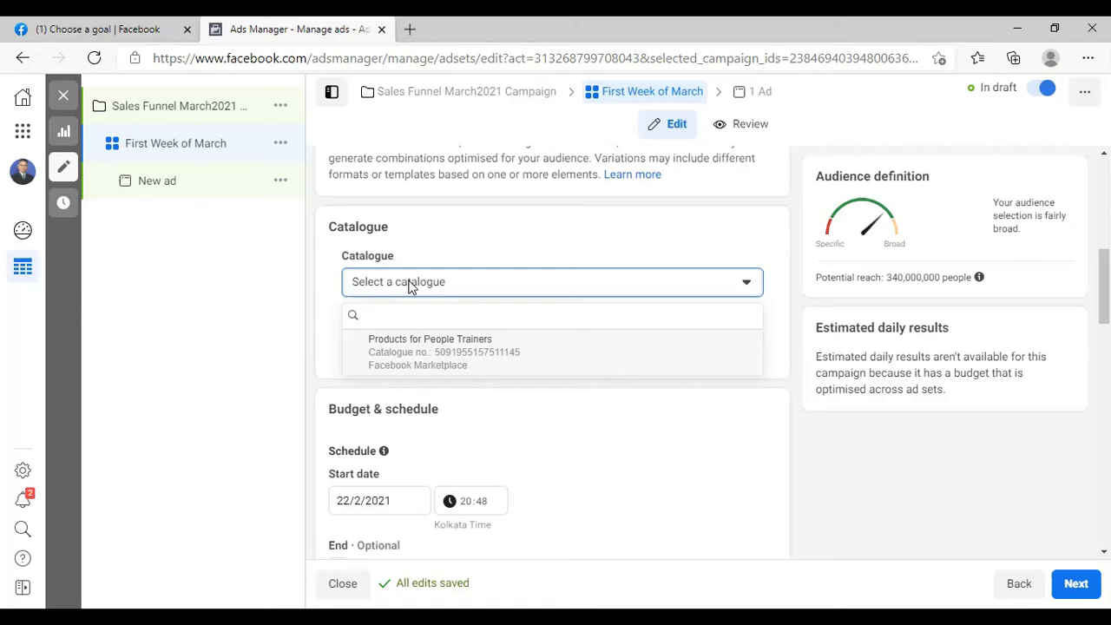
pyautogui.click(412, 286)
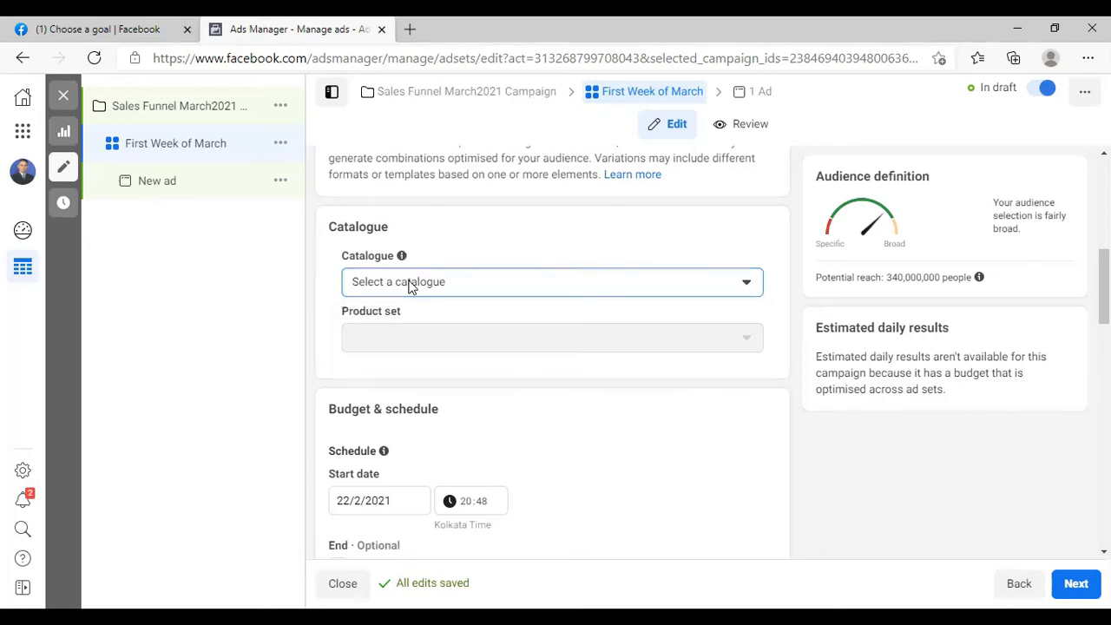
# Select the Products for People Trainers catalogue for the ad set and clear the selection again.
pyautogui.click(412, 291)
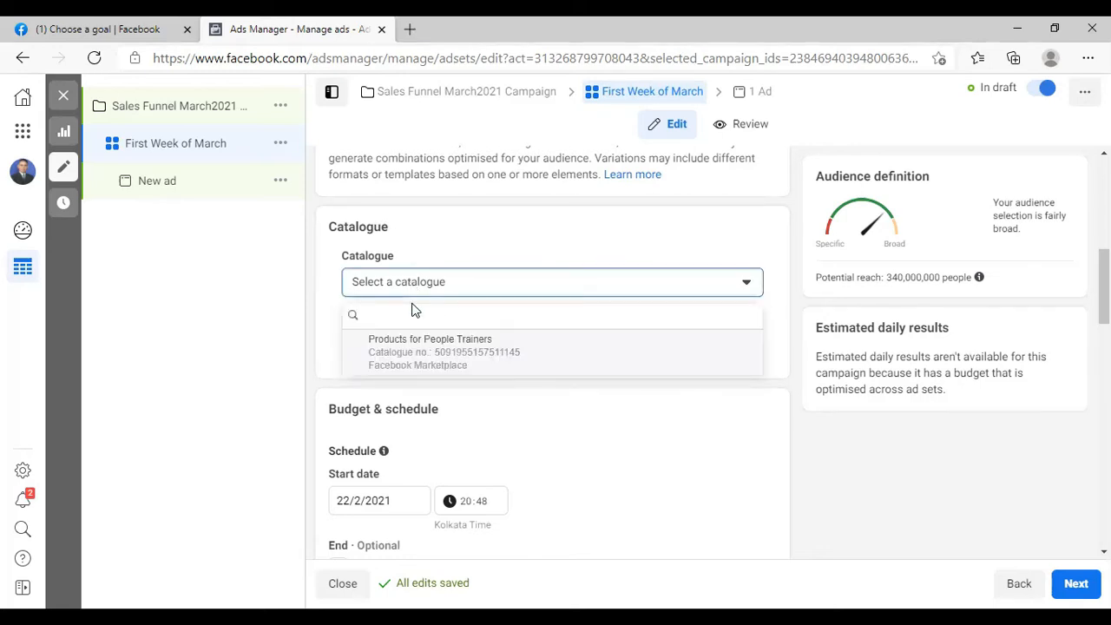
pyautogui.click(414, 360)
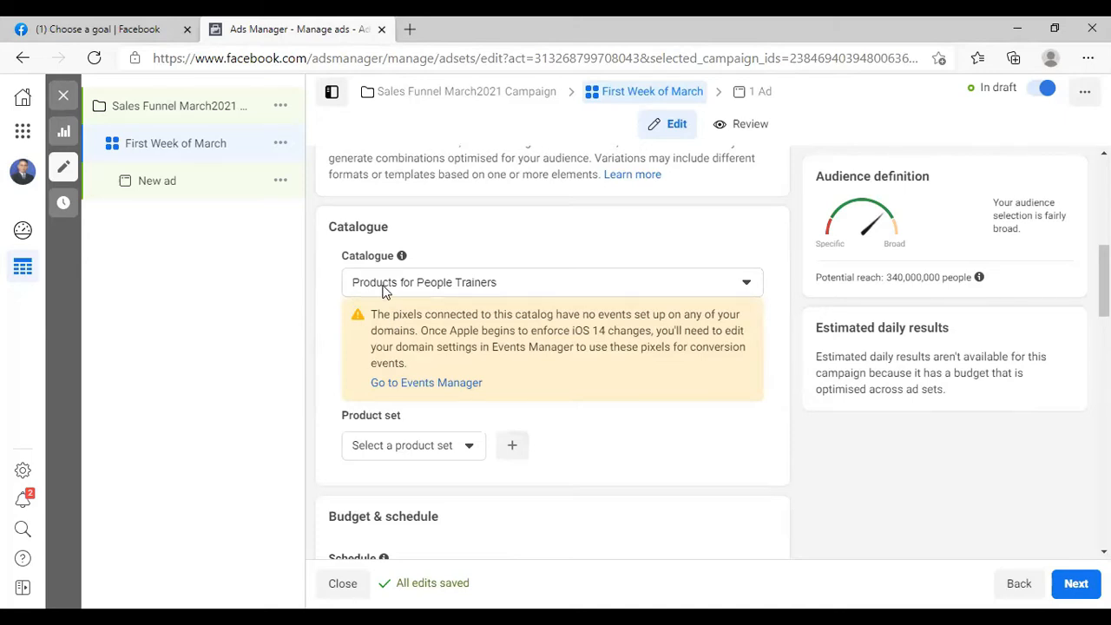
pyautogui.click(386, 292)
pyautogui.click(392, 349)
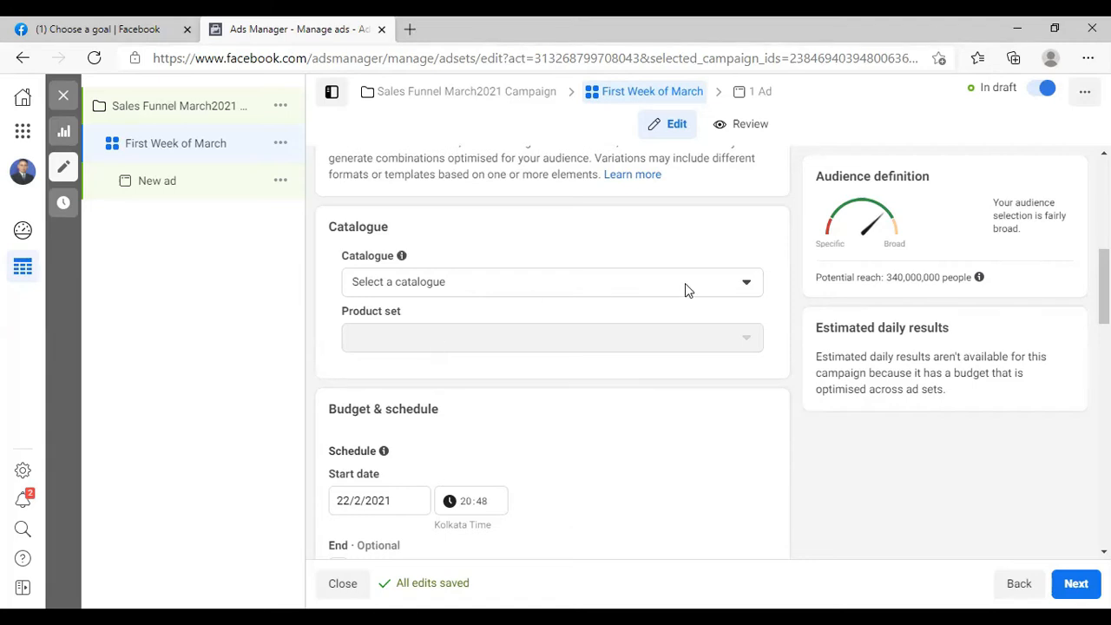
# Try to set an end date in the ad set's budget and schedule section.
pyautogui.scroll(1, 1104, 278)
pyautogui.scroll(1, 1103, 261)
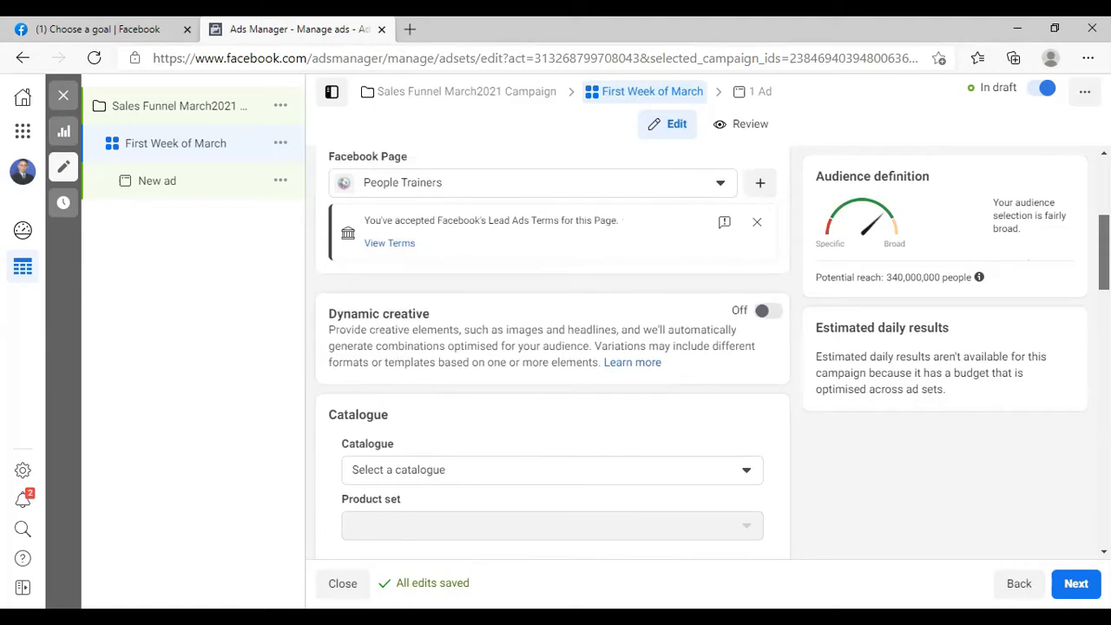
pyautogui.moveTo(1104, 252); pyautogui.dragTo(1104, 254)
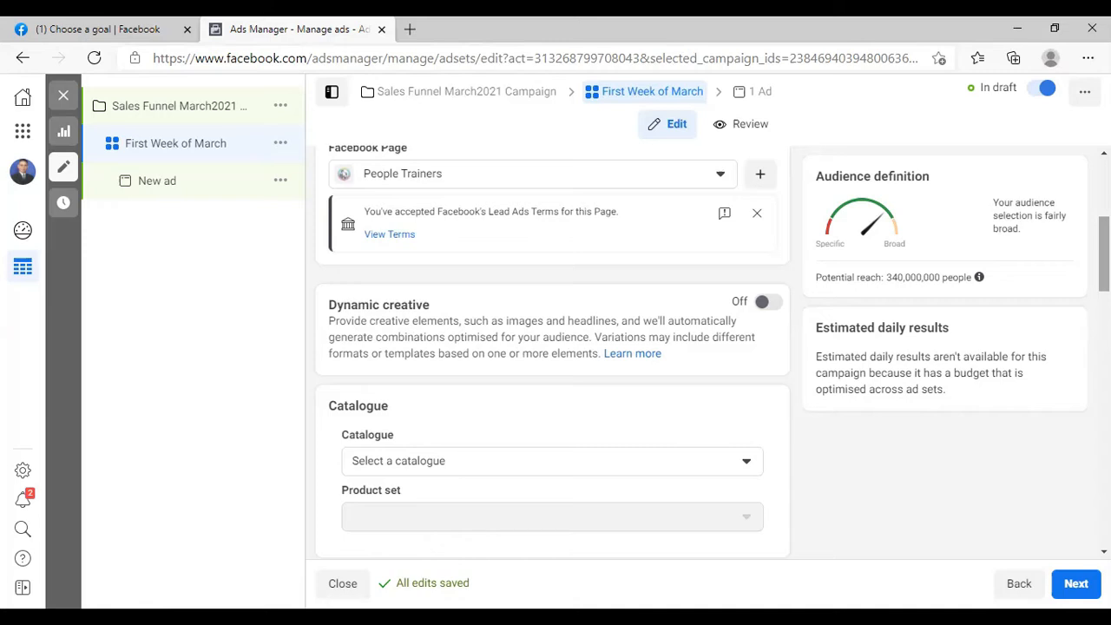
pyautogui.scroll(-3, 553, 348)
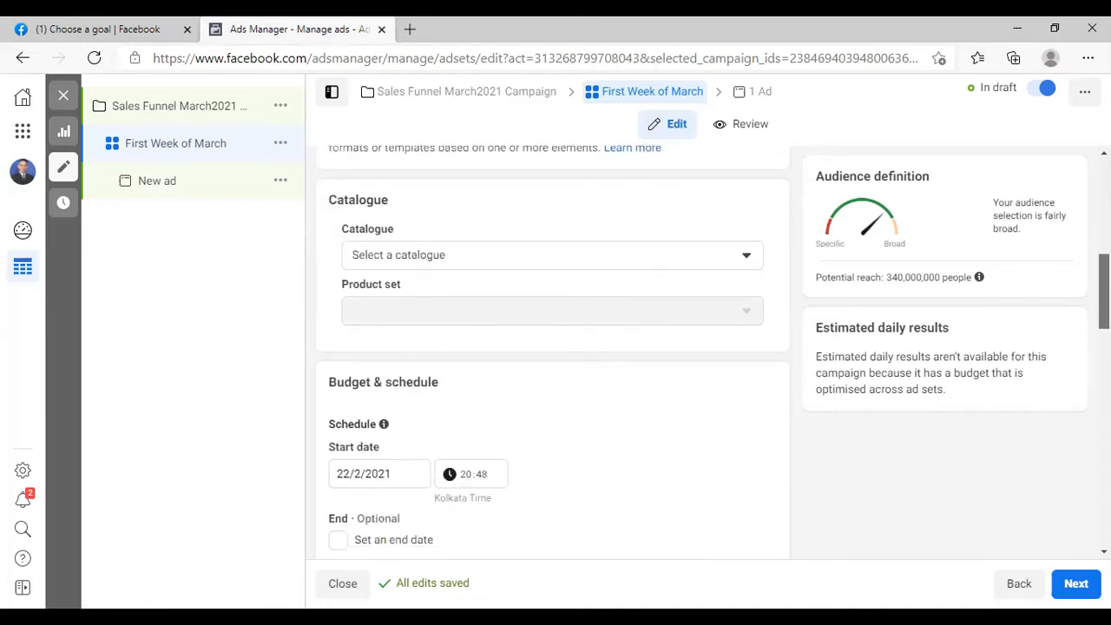
pyautogui.scroll(-2, 552, 348)
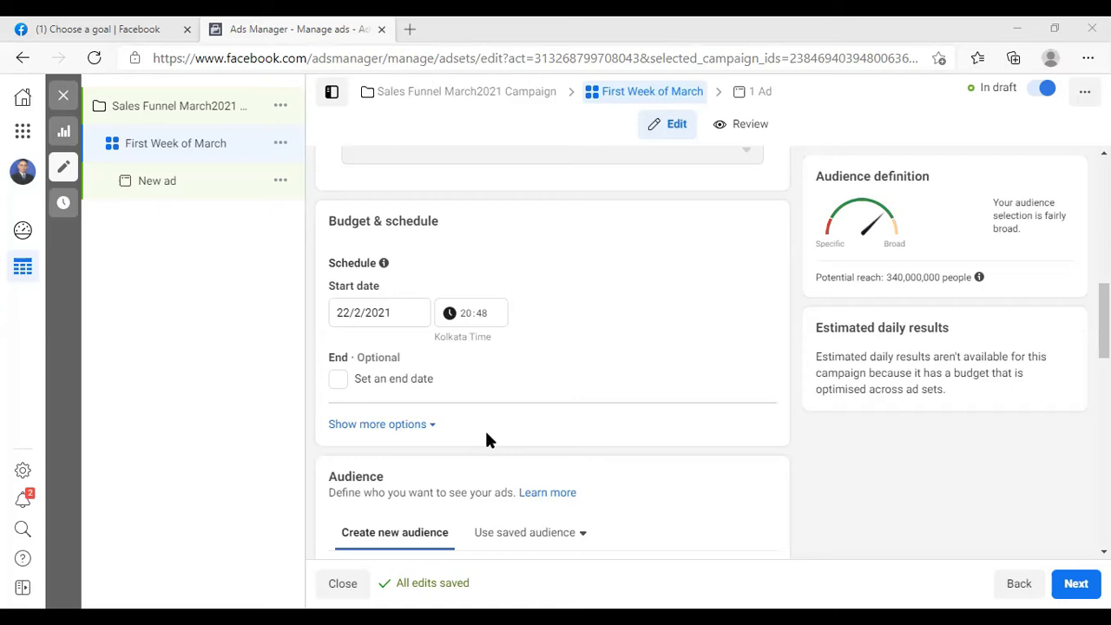
pyautogui.click(344, 384)
pyautogui.click(380, 417)
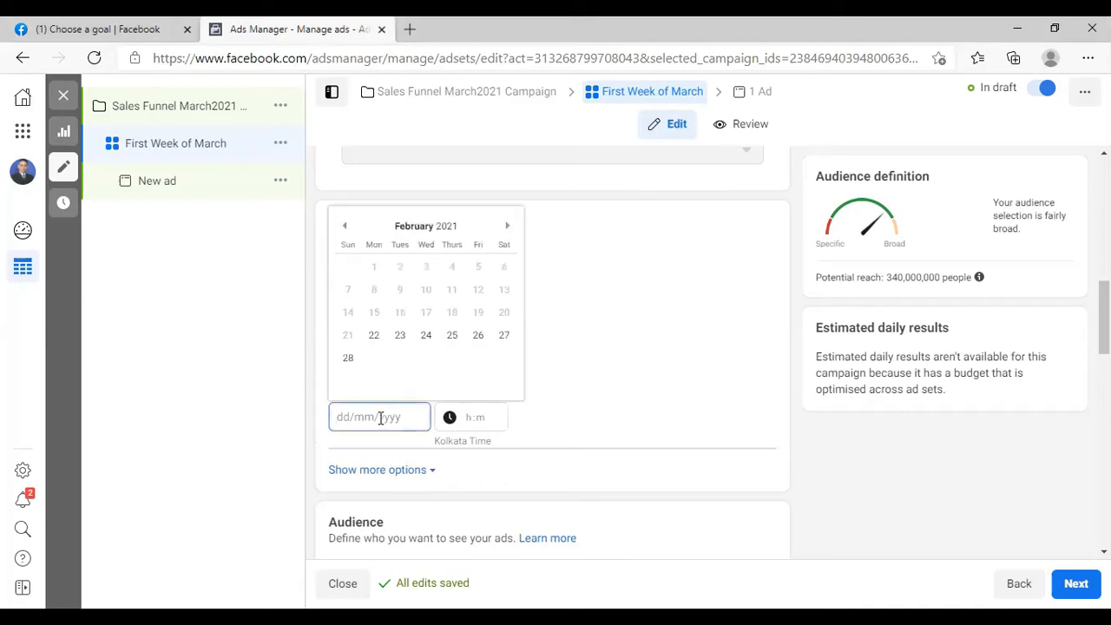
pyautogui.write('0')
pyautogui.press('Escape')
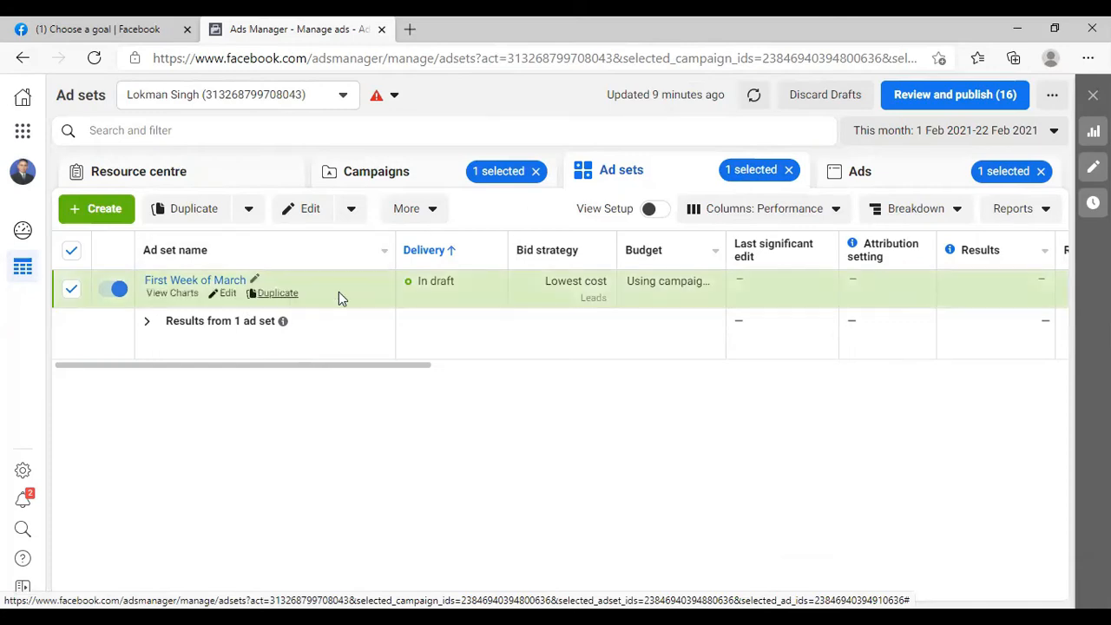
# Reopen the First Week of March ad set of the Sales Funnel March2021 Campaign for editing.
pyautogui.click(252, 287)
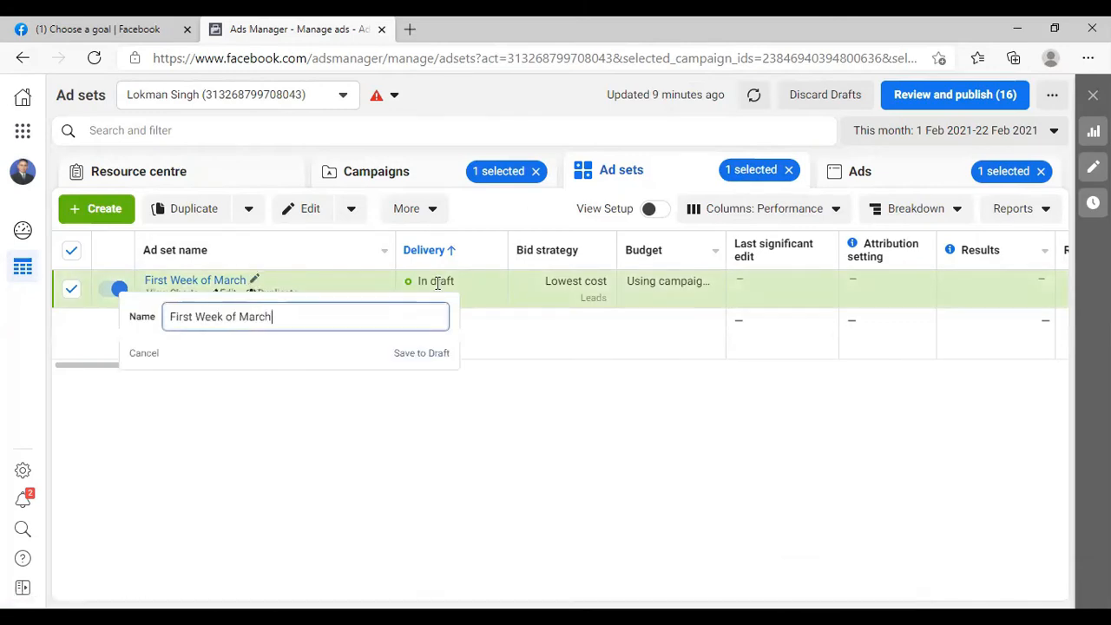
pyautogui.click(619, 168)
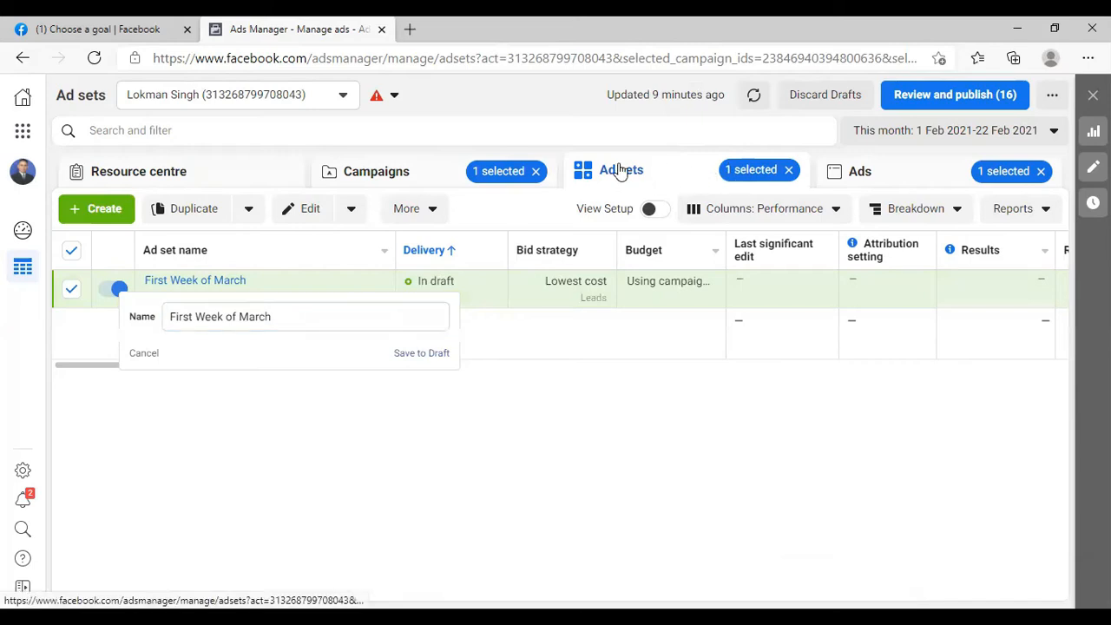
pyautogui.click(370, 179)
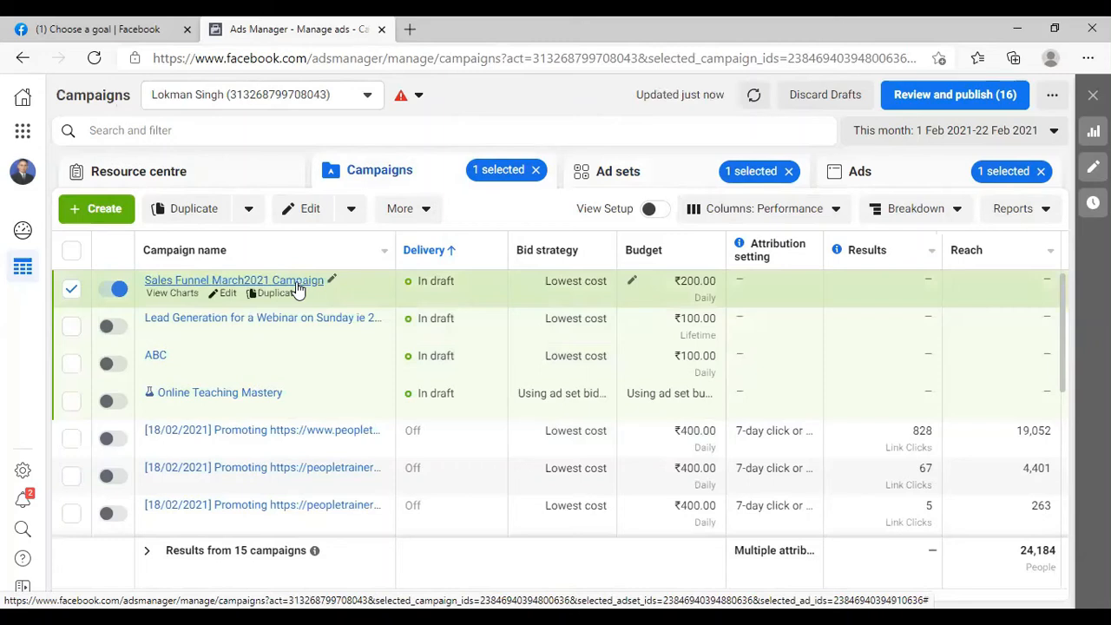
pyautogui.click(653, 173)
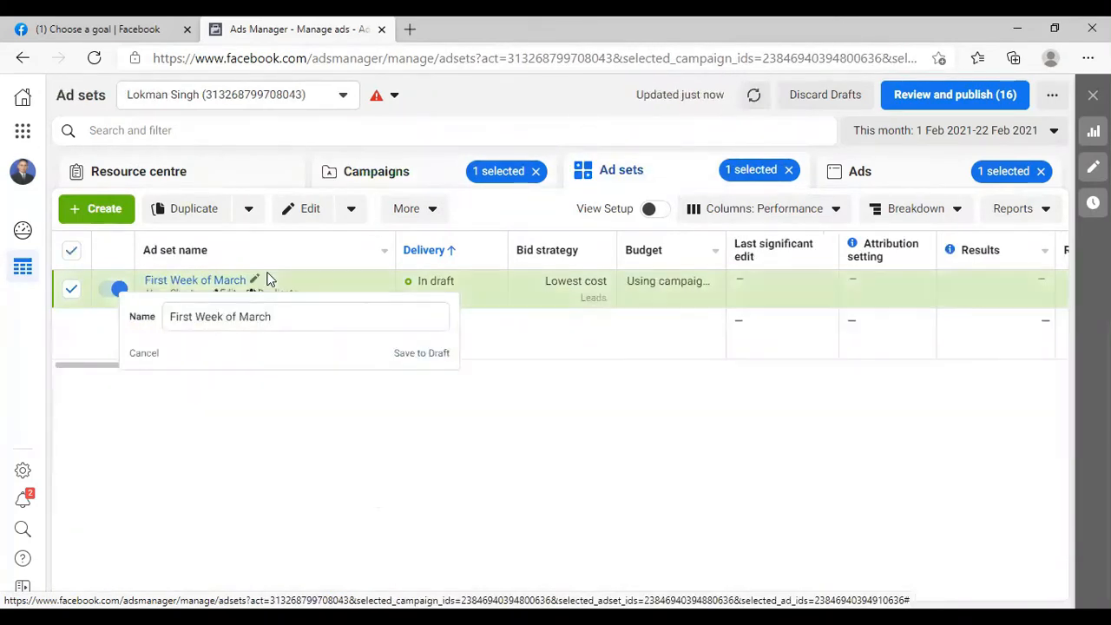
pyautogui.click(225, 285)
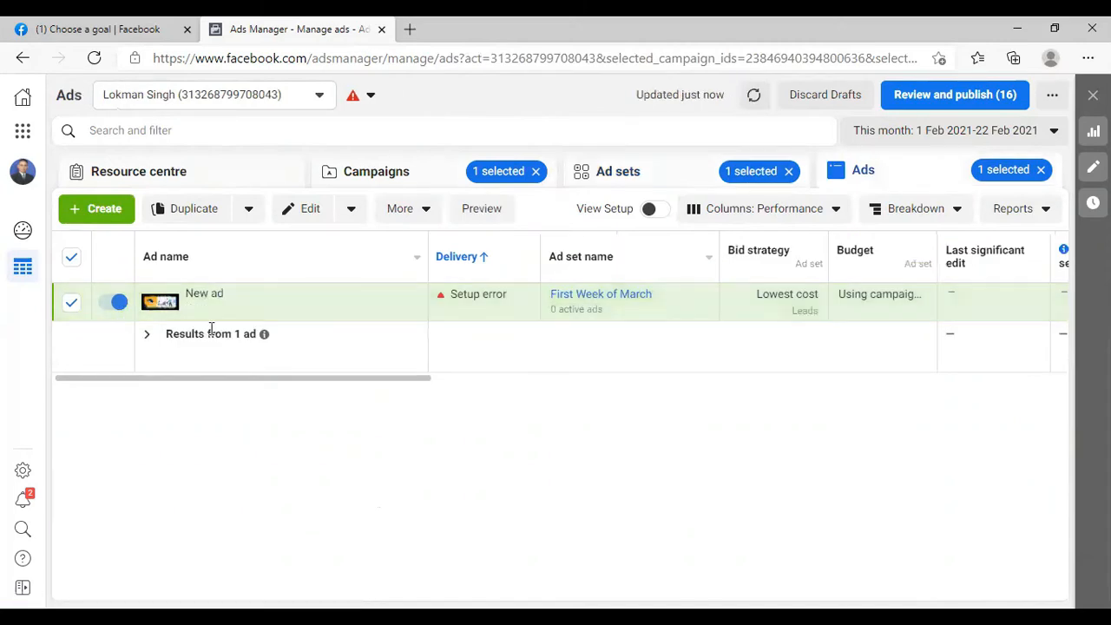
pyautogui.click(270, 309)
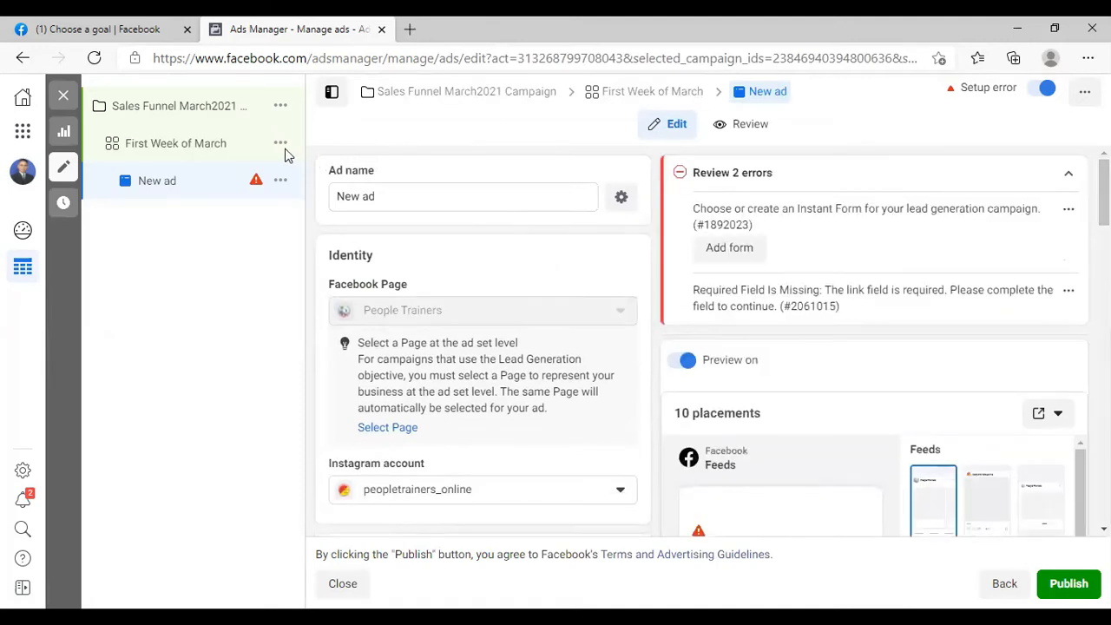
pyautogui.click(218, 152)
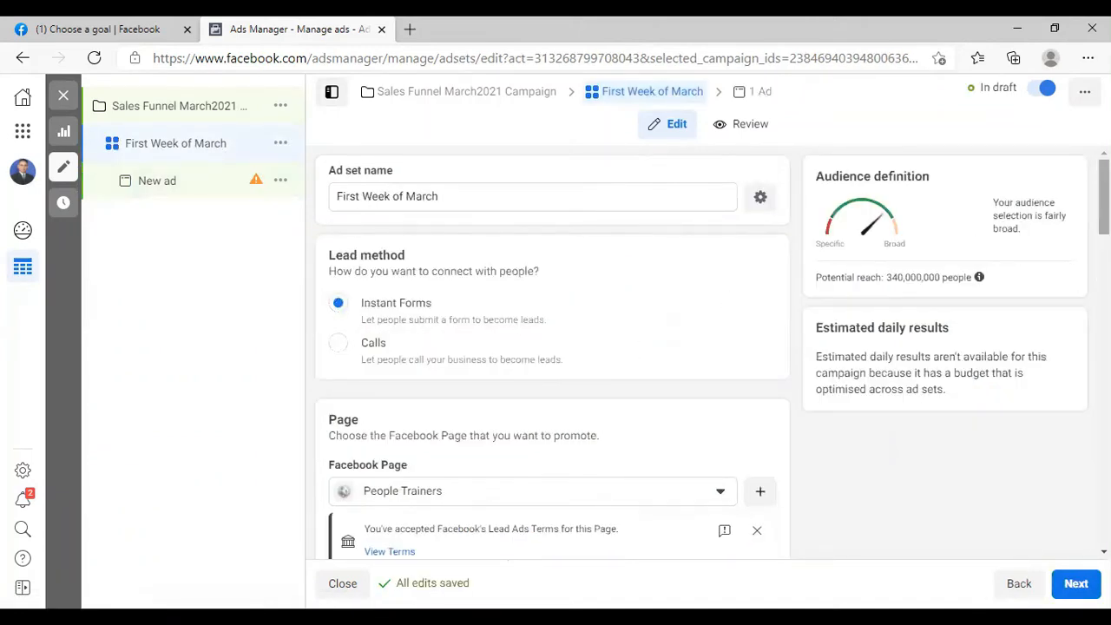
# Enable an end date in the ad set's schedule and set it to 7/3/2021 at 12:00.
pyautogui.scroll(-1, 553, 351)
pyautogui.scroll(-6, 553, 347)
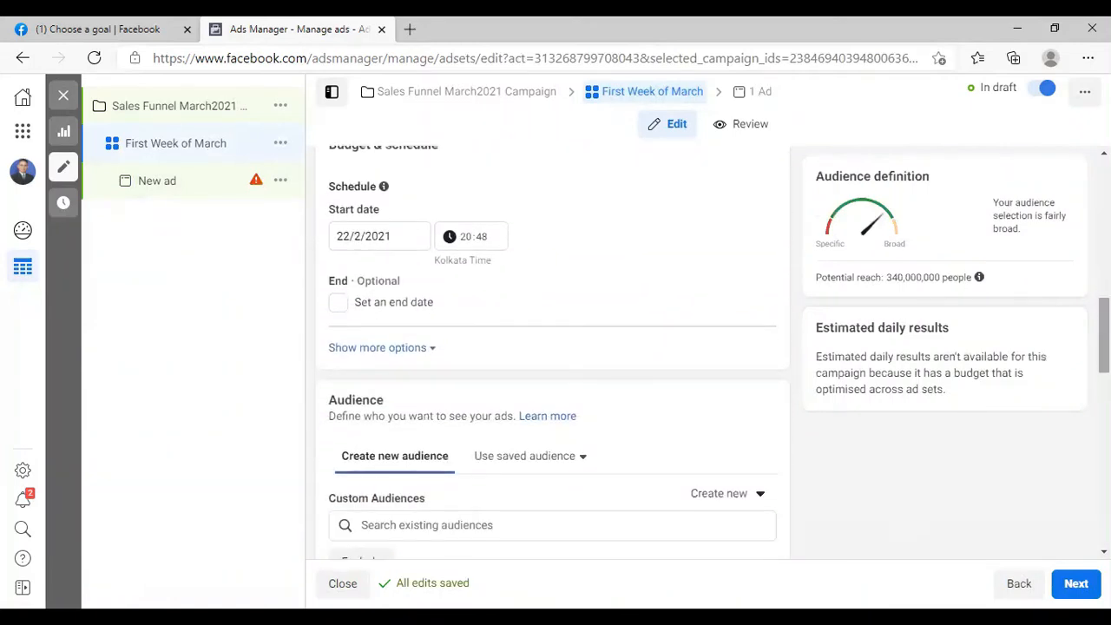
pyautogui.click(337, 306)
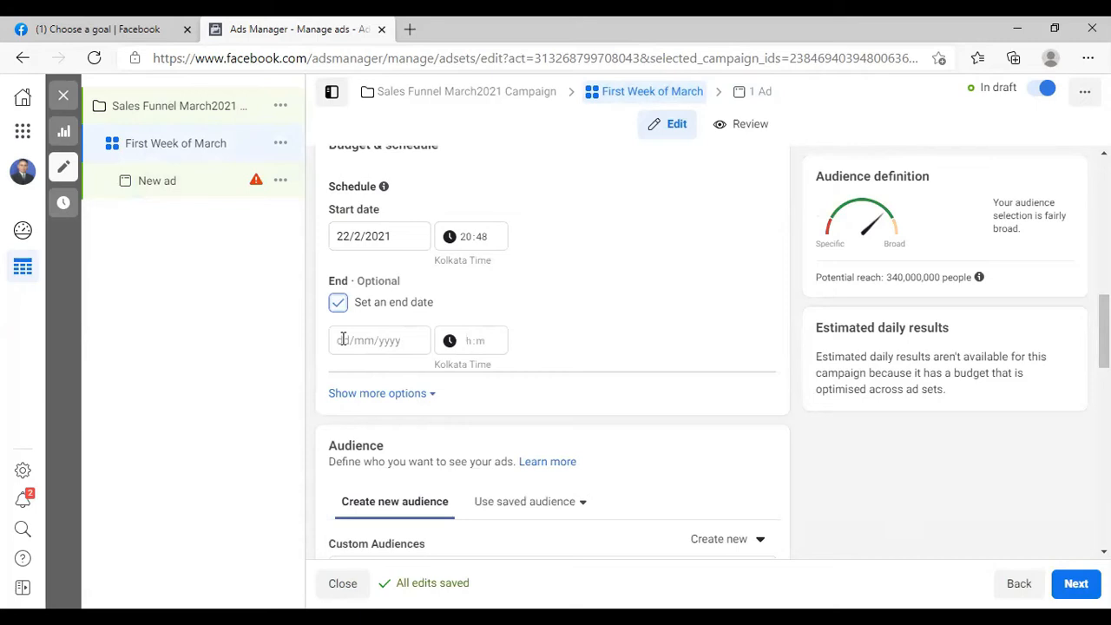
pyautogui.click(343, 338)
pyautogui.write('07/03')
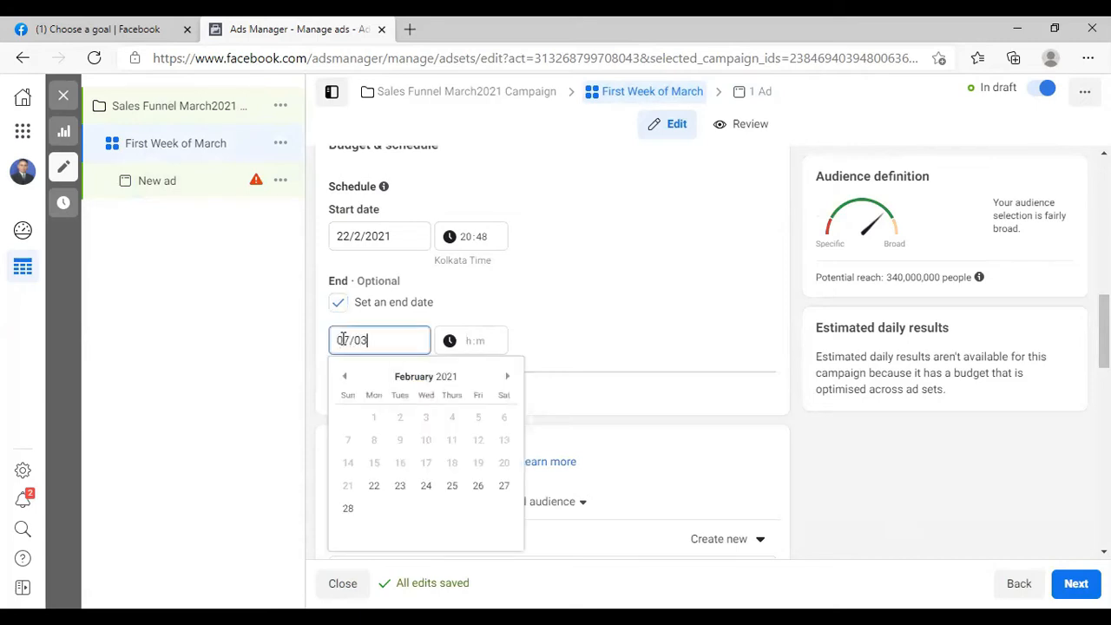
pyautogui.write('/2021')
pyautogui.click(463, 339)
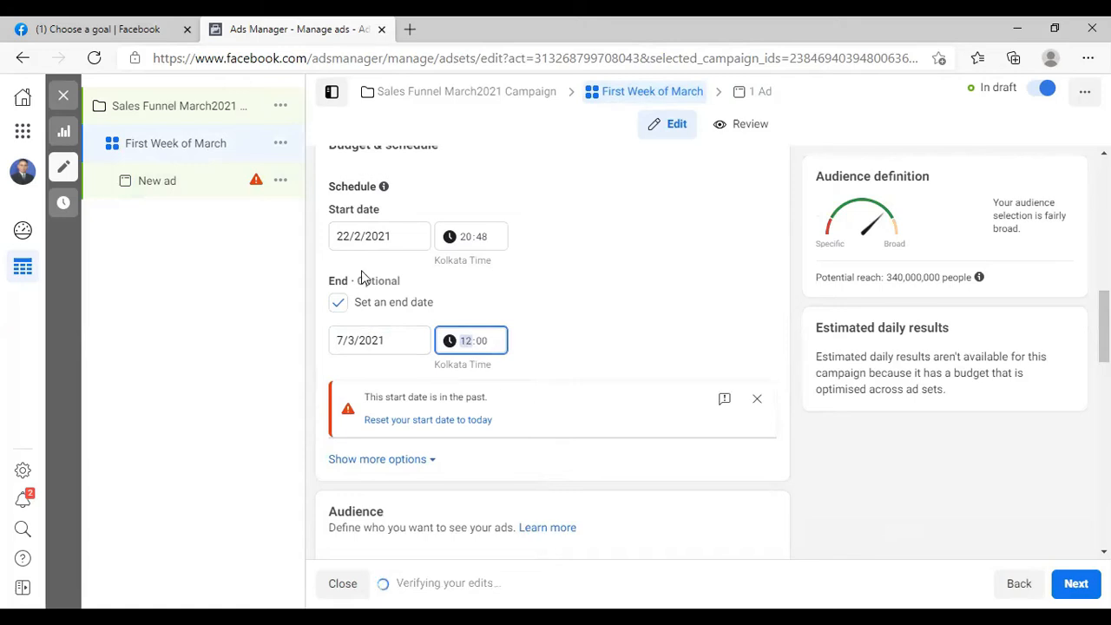
# Set the ad set's start date to 23/2/2021.
pyautogui.click(369, 248)
pyautogui.click(371, 236)
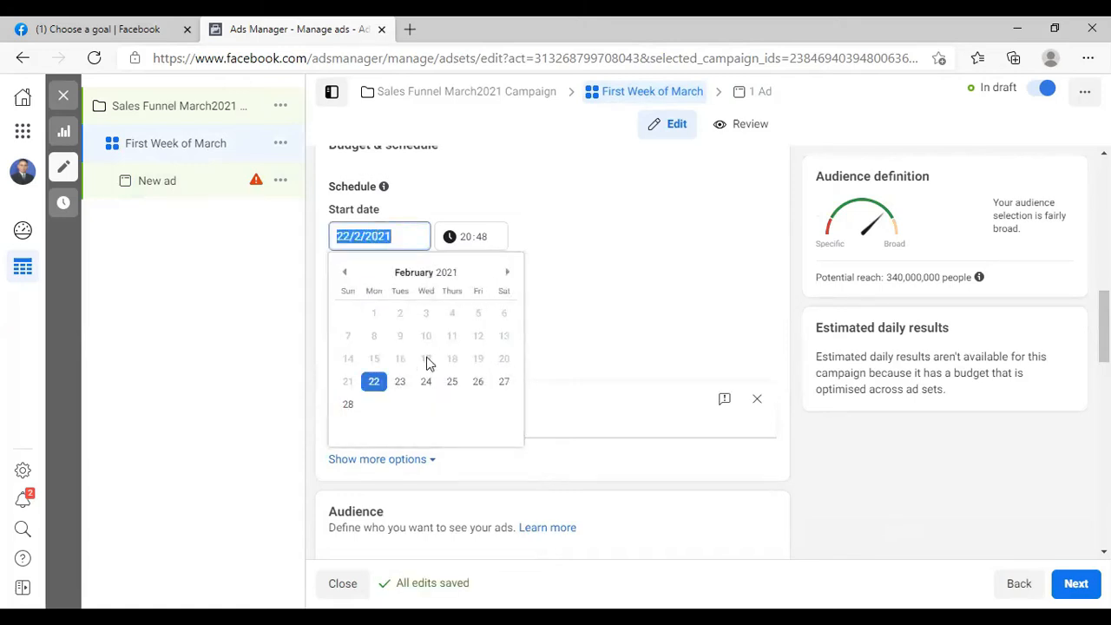
pyautogui.click(400, 382)
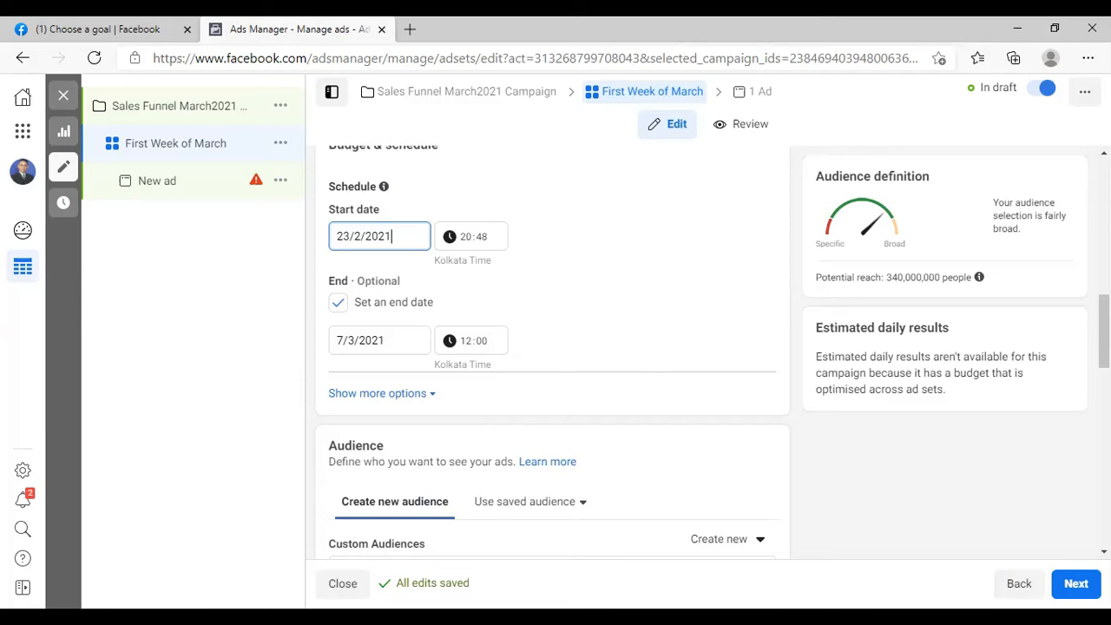
# Examine the ad set's Audience section, including the saved audiences and the details of Video Marketing for 1 Day.
pyautogui.scroll(-3, 1104, 330)
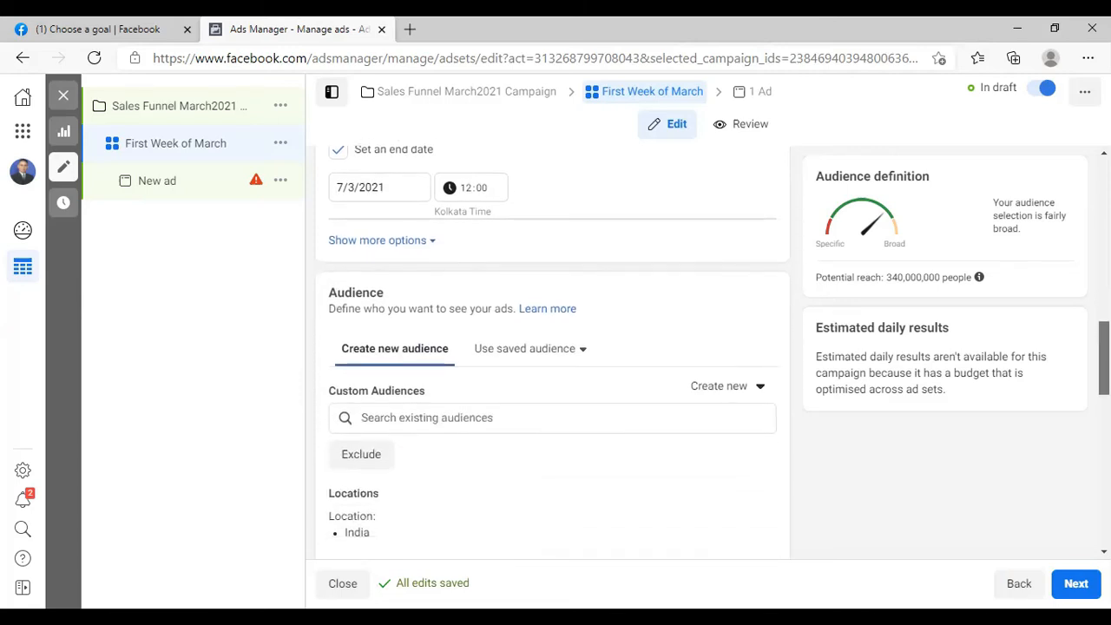
pyautogui.scroll(-2, 1103, 373)
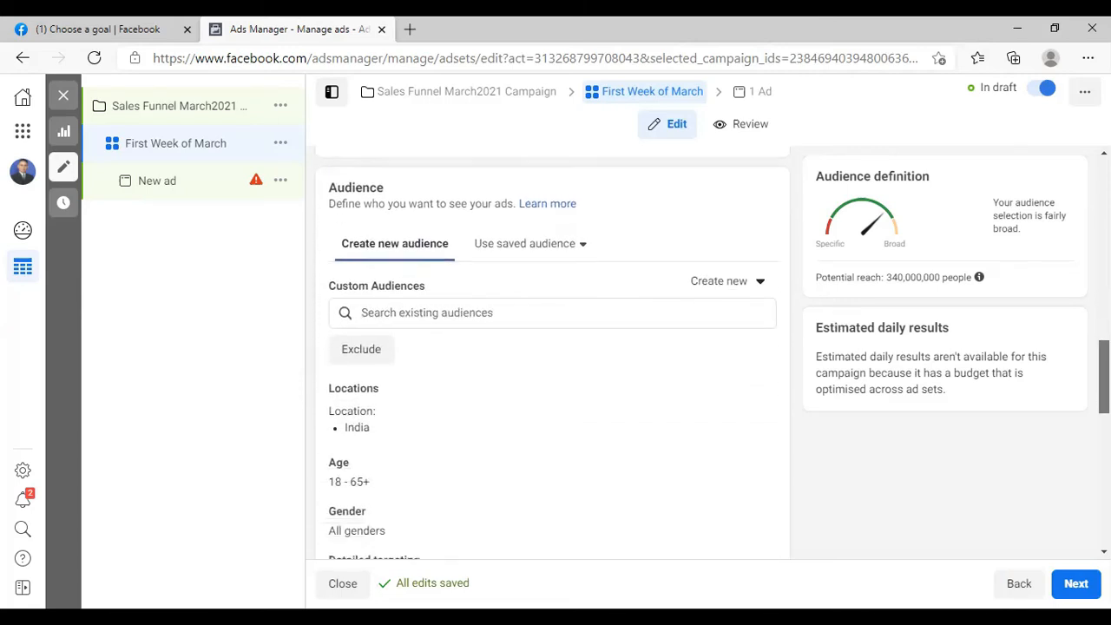
pyautogui.scroll(-1, 1103, 382)
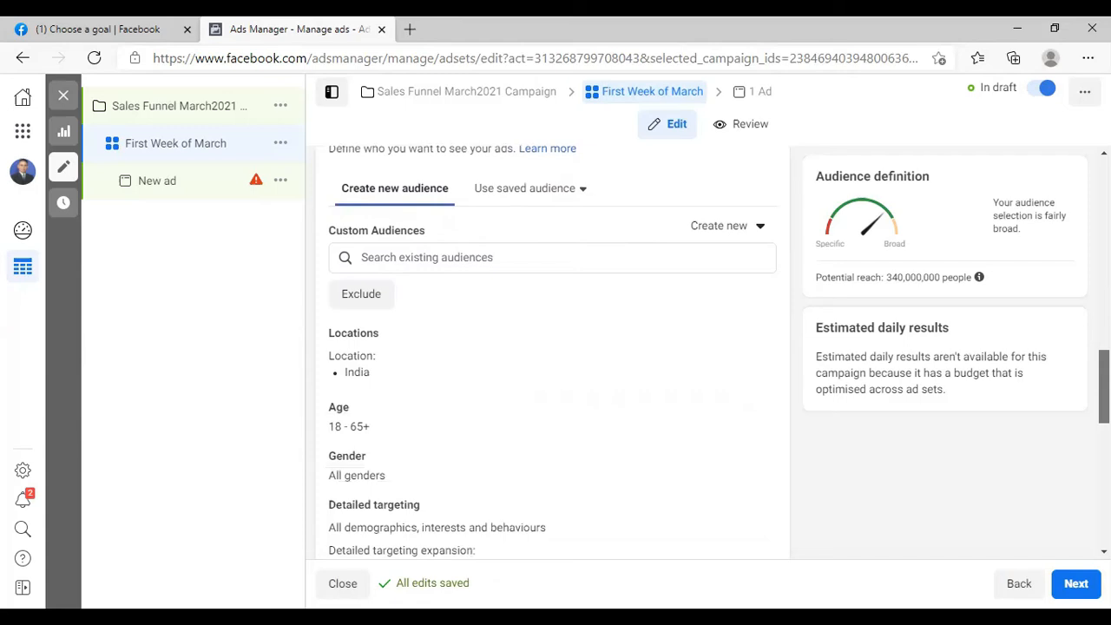
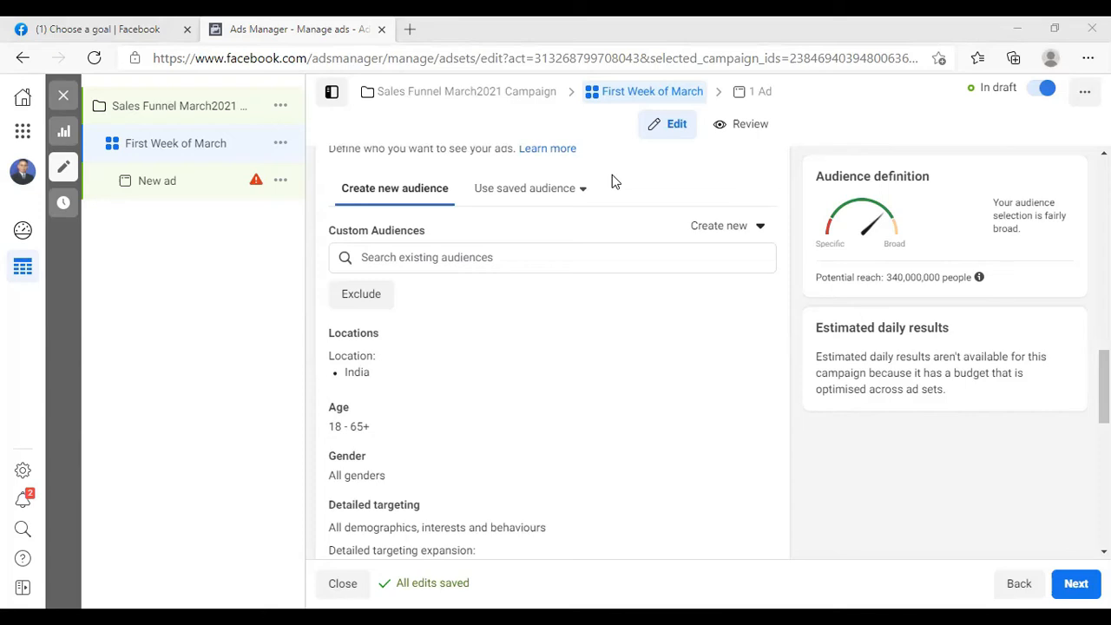
pyautogui.click(543, 191)
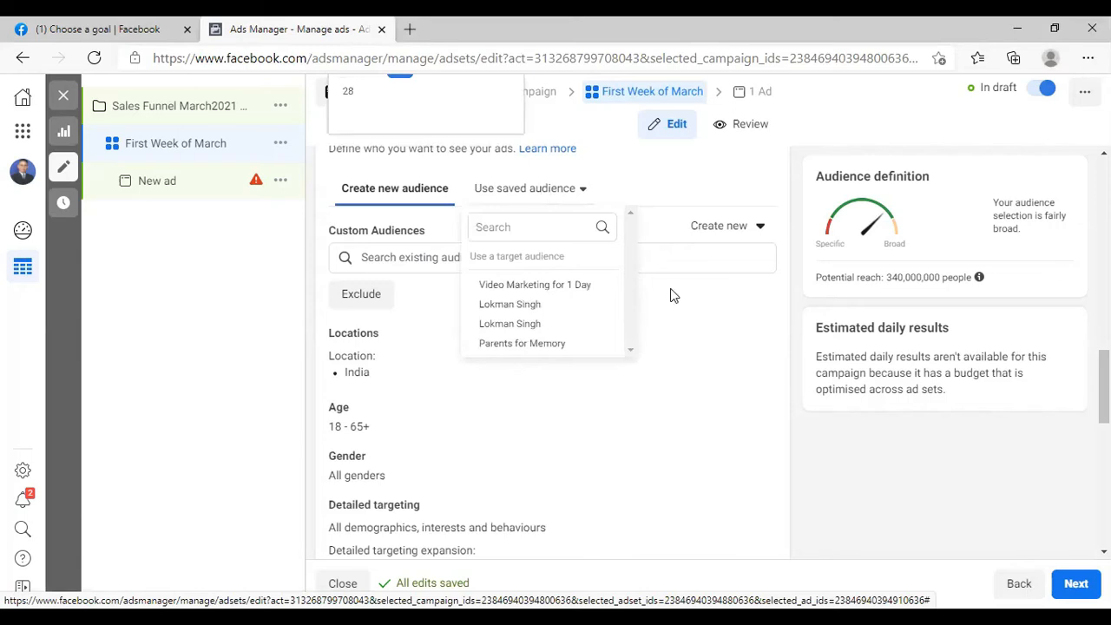
pyautogui.moveTo(483, 295)
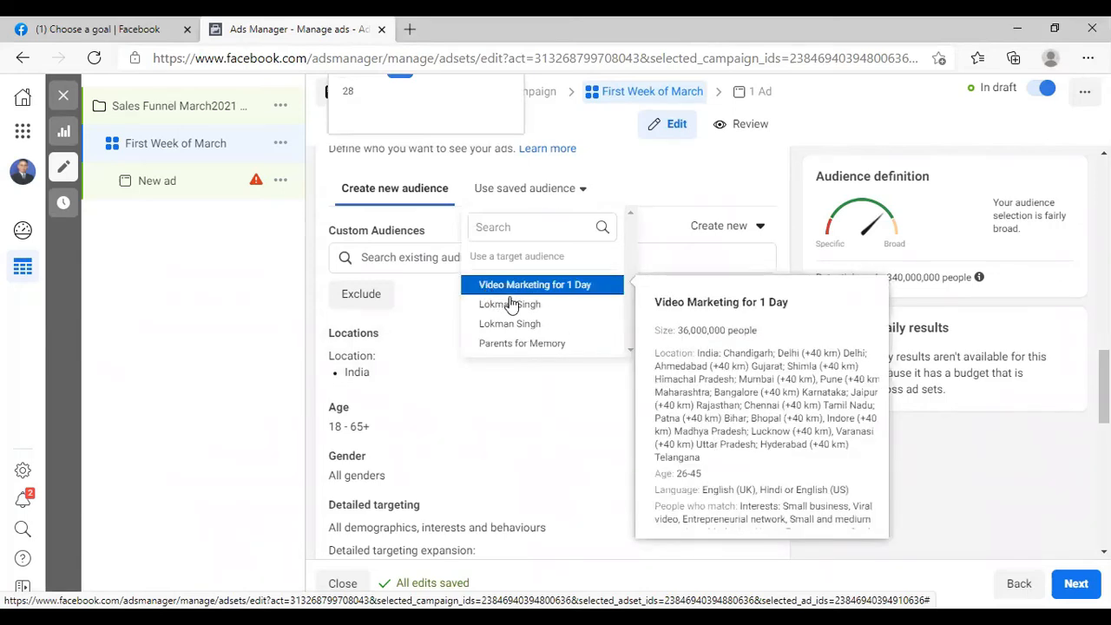
pyautogui.moveTo(510, 347)
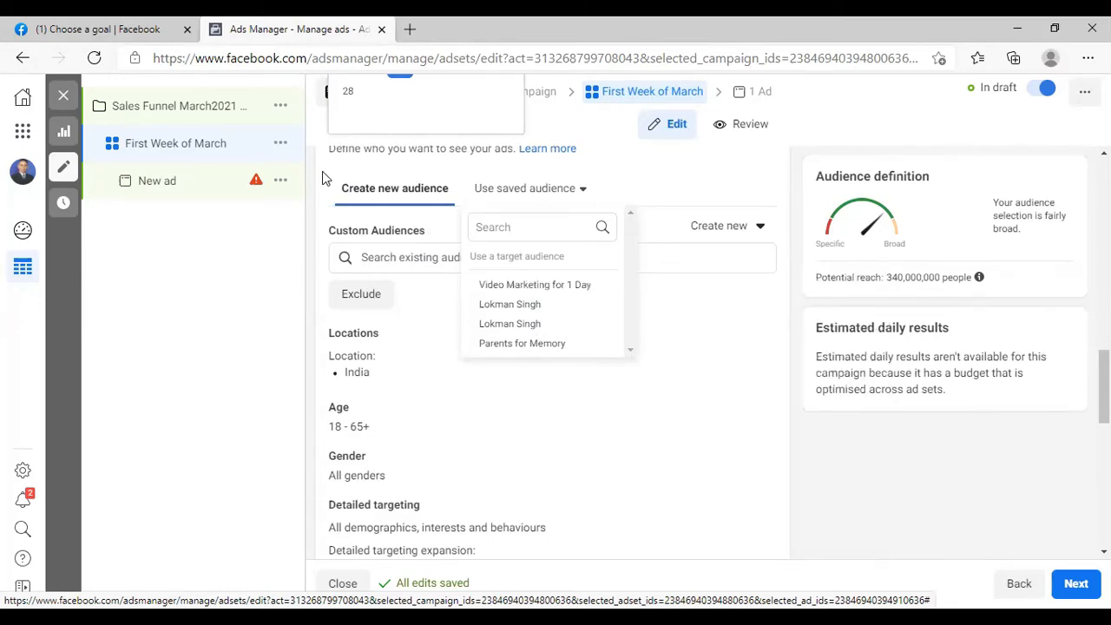
pyautogui.scroll(5, 669, 174)
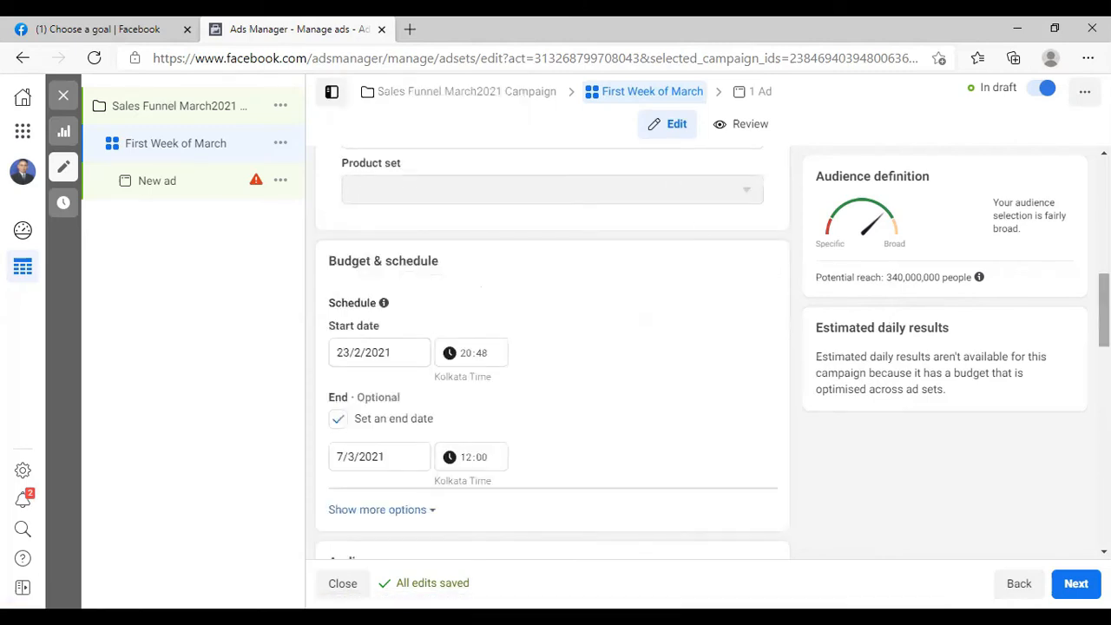
pyautogui.scroll(-5, 552, 347)
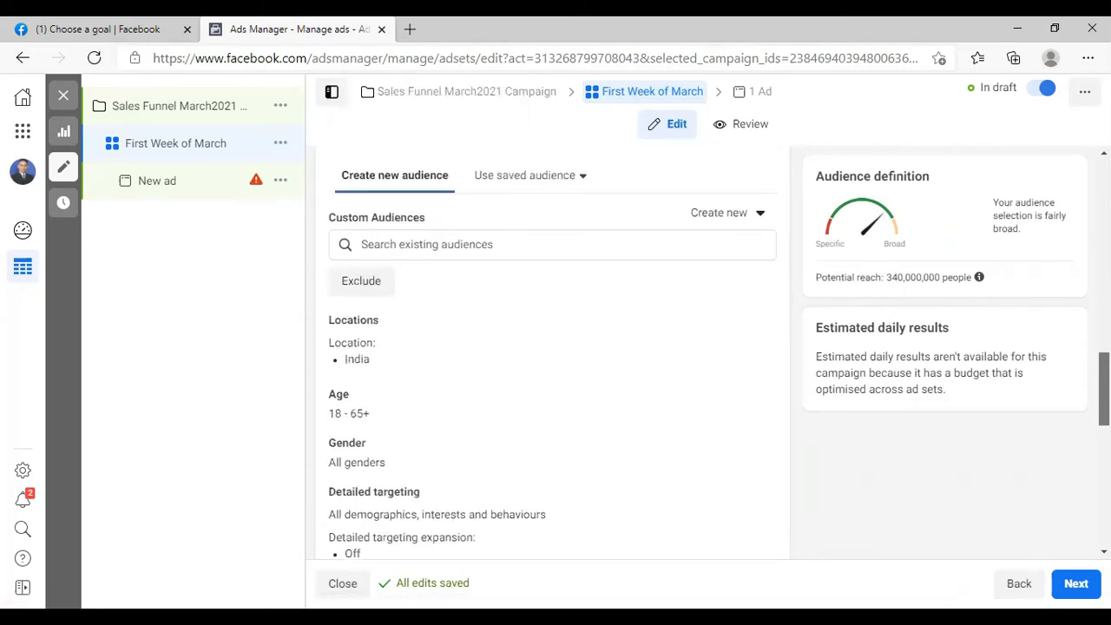
pyautogui.moveTo(1104, 389); pyautogui.dragTo(1104, 385)
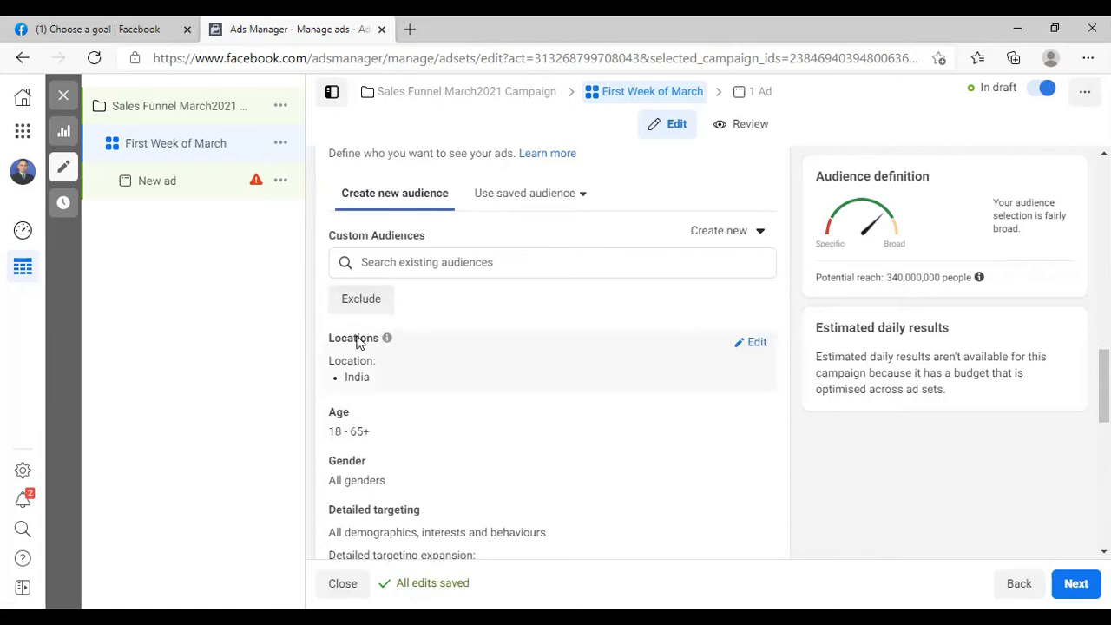
# Edit the audience locations and target the New Delhi district in Delhi, India.
pyautogui.click(758, 344)
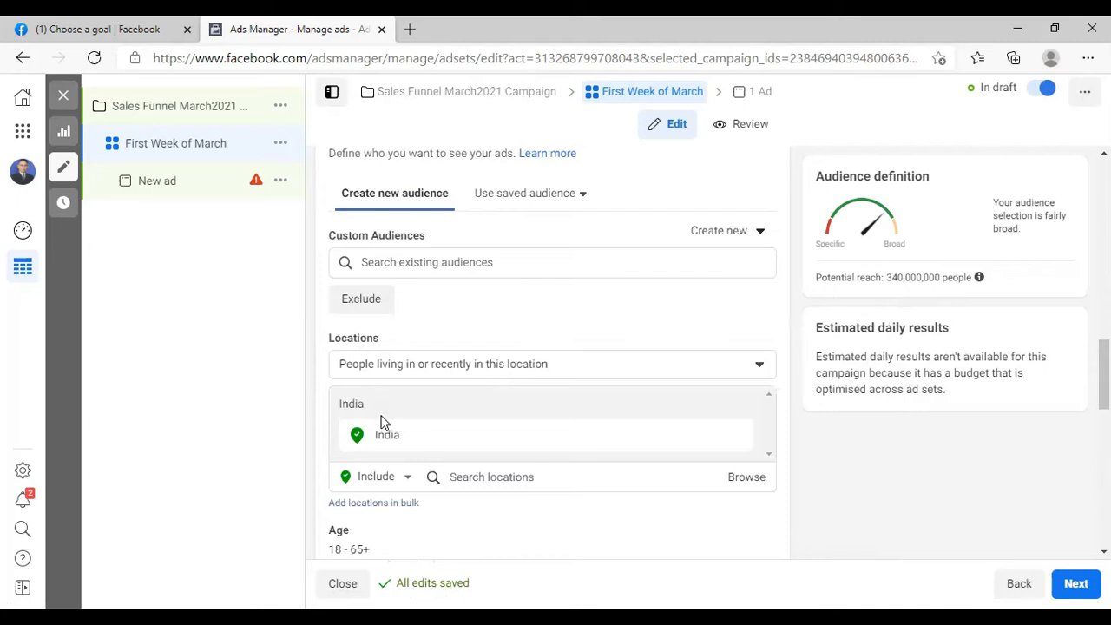
pyautogui.click(473, 474)
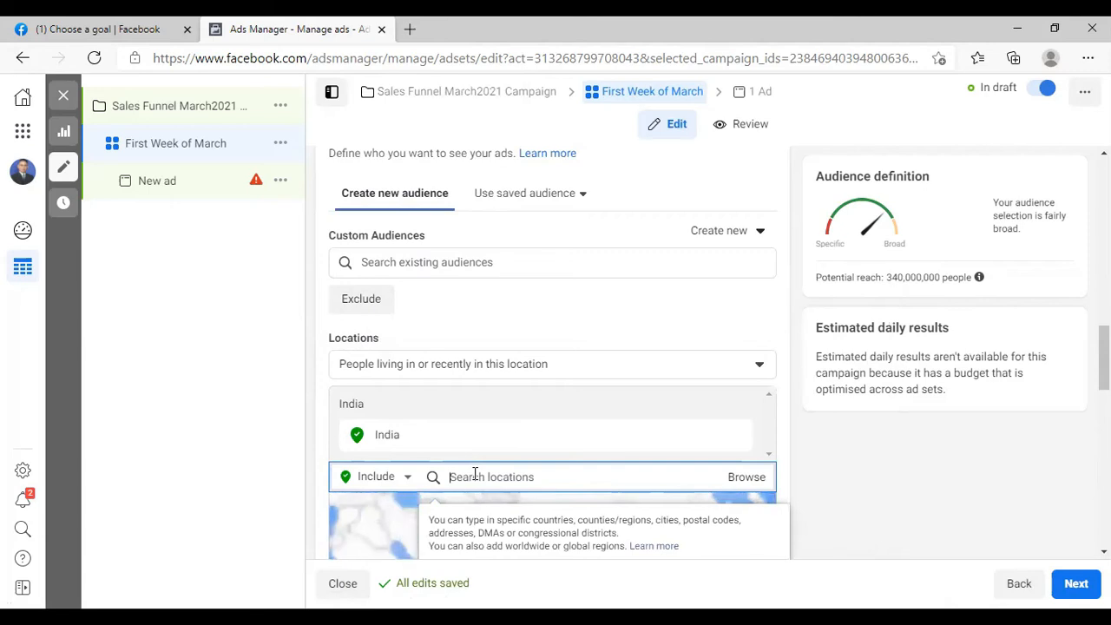
pyautogui.write('New Delhi')
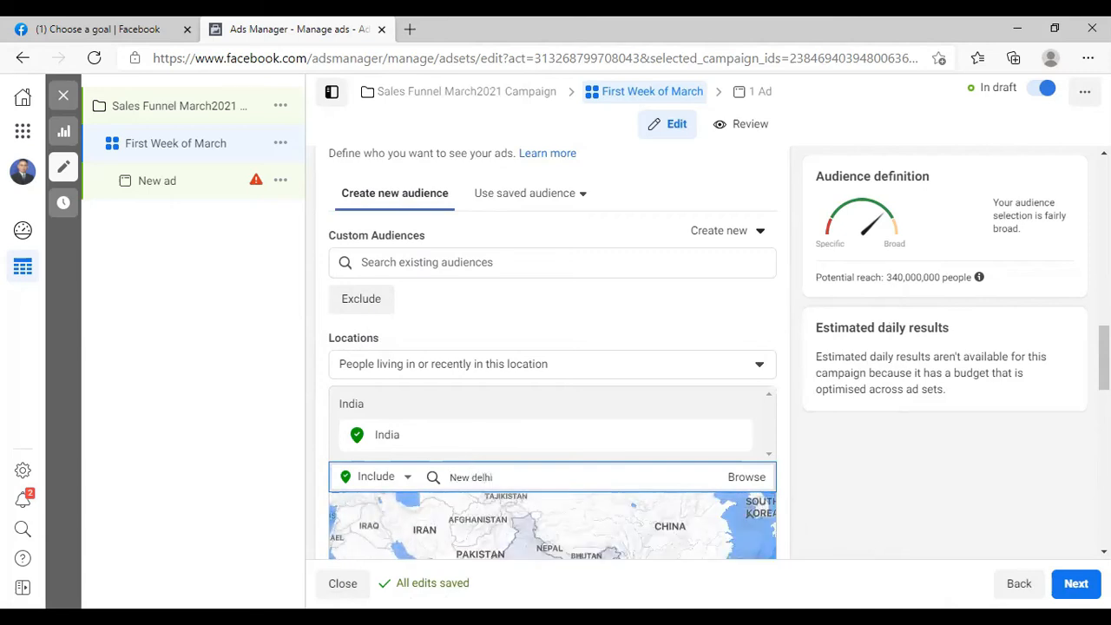
pyautogui.scroll(-3, 532, 321)
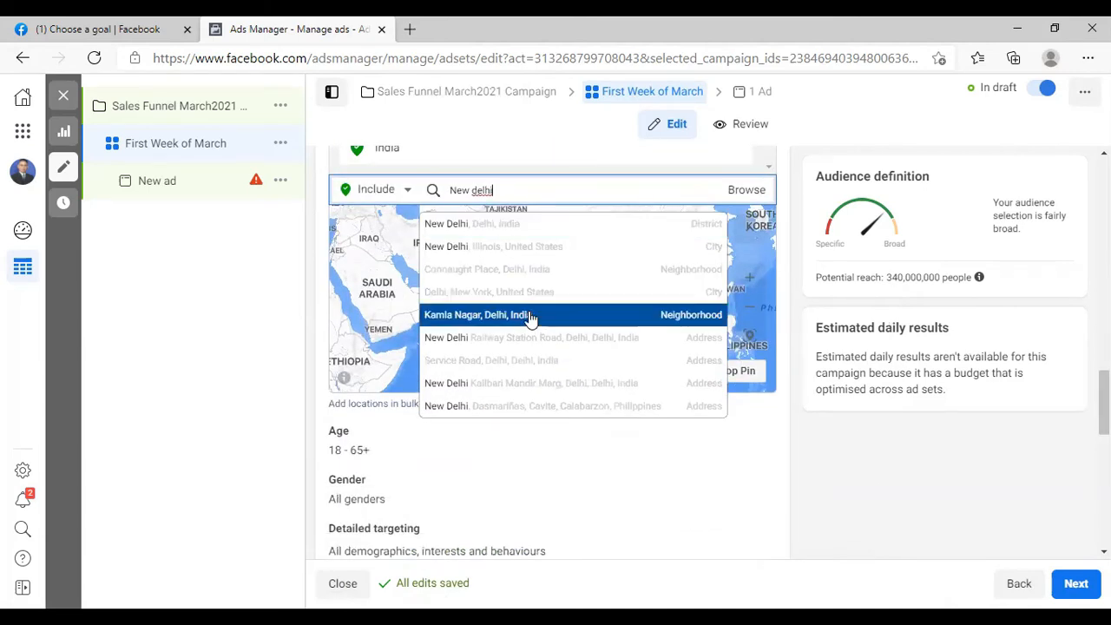
pyautogui.click(497, 225)
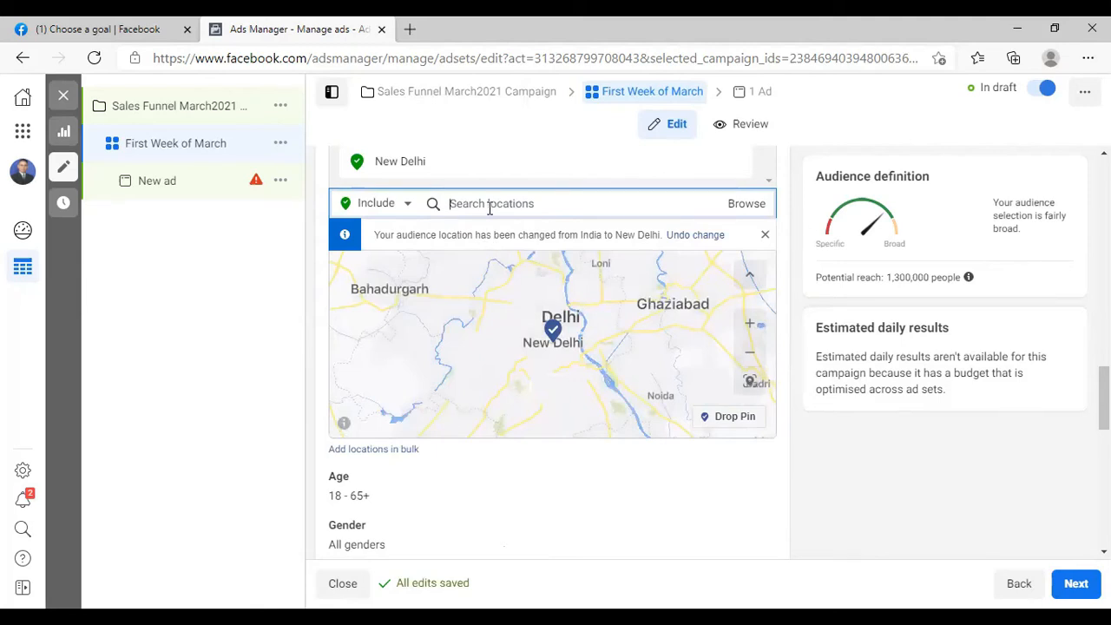
# Add the city of Mumbai, Maharashtra, India to the included audience locations.
pyautogui.click(471, 165)
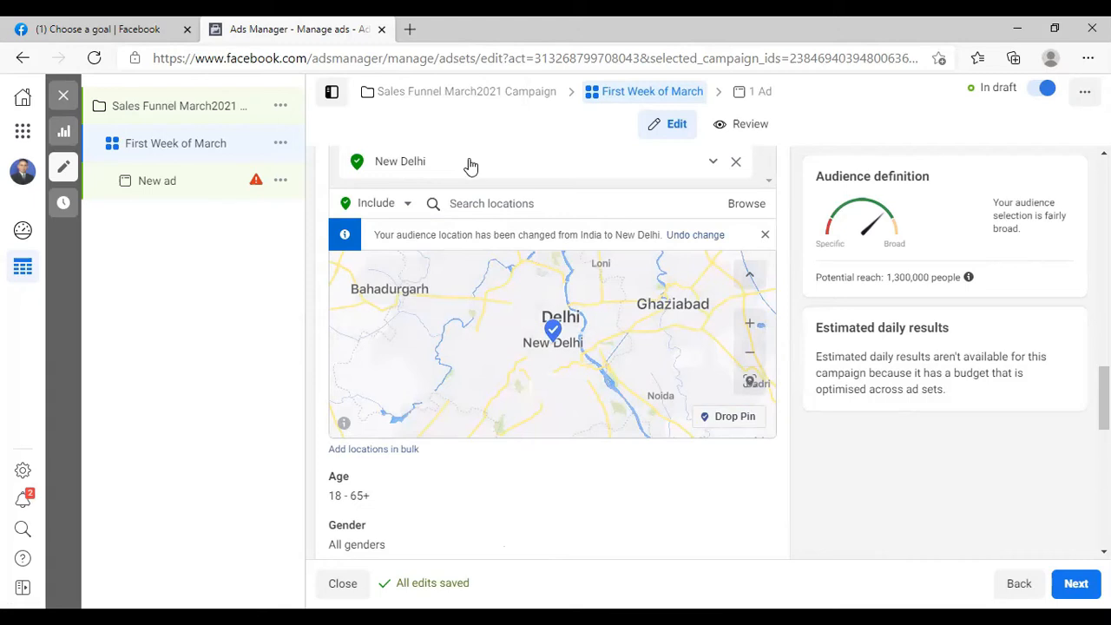
pyautogui.click(472, 205)
pyautogui.write('mumbai')
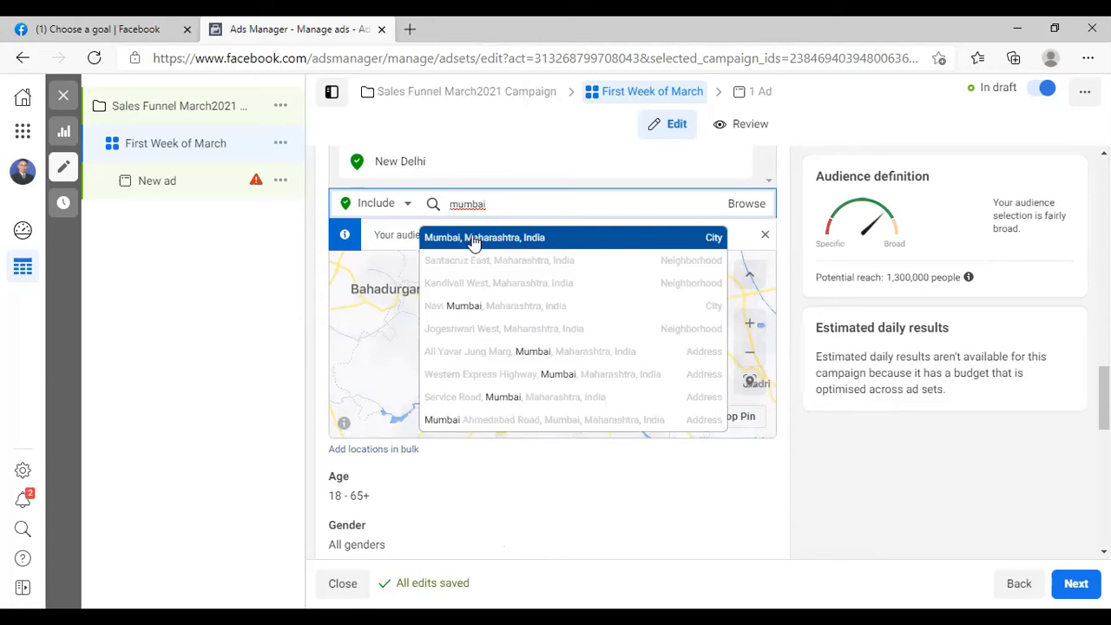
pyautogui.click(473, 240)
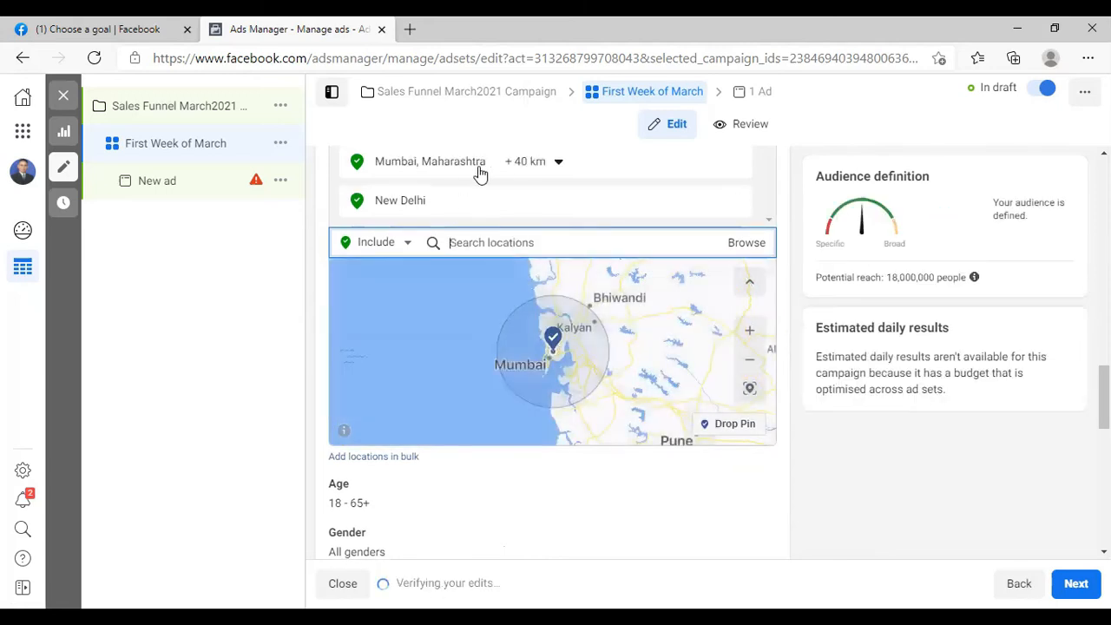
# Extend the targeting radius around Mumbai to 60 km.
pyautogui.click(525, 162)
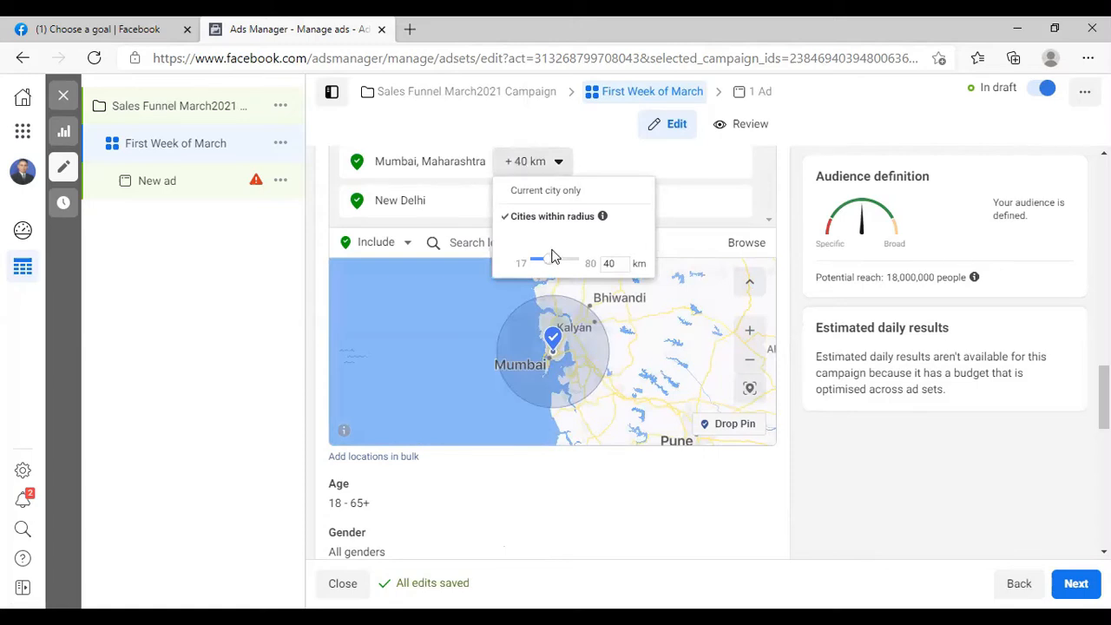
pyautogui.moveTo(545, 261); pyautogui.dragTo(567, 265)
pyautogui.click(563, 175)
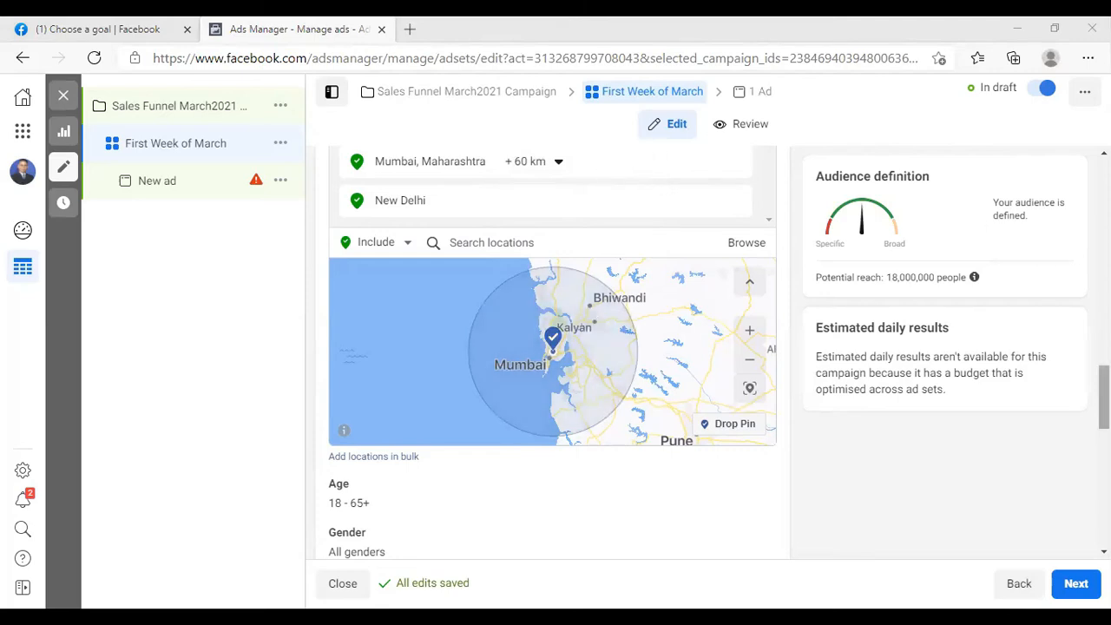
pyautogui.scroll(1, 553, 356)
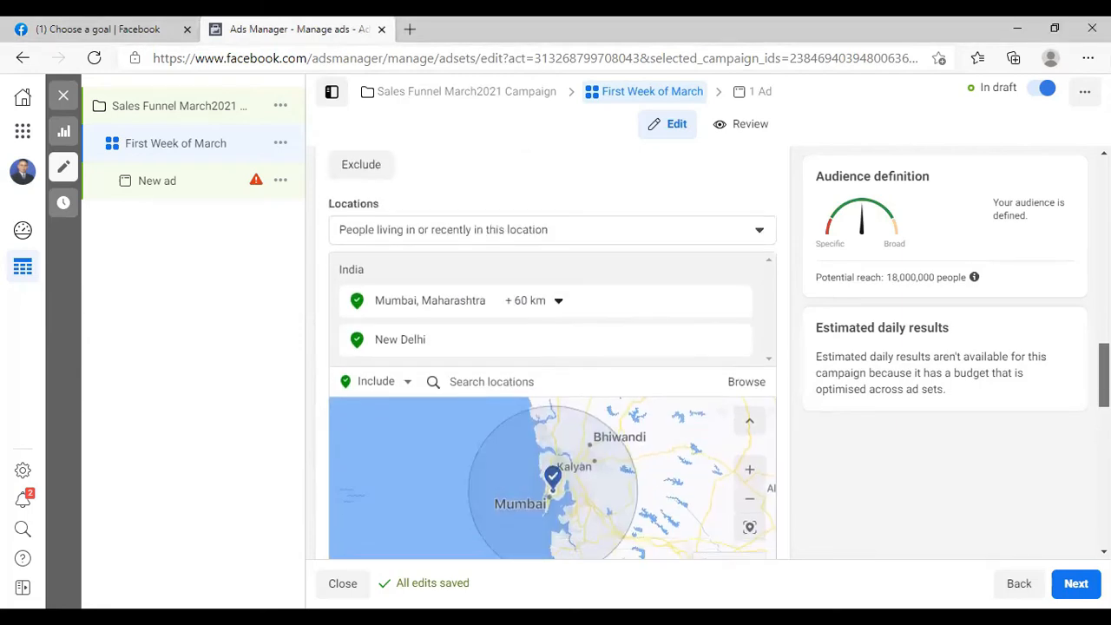
pyautogui.scroll(-1, 553, 356)
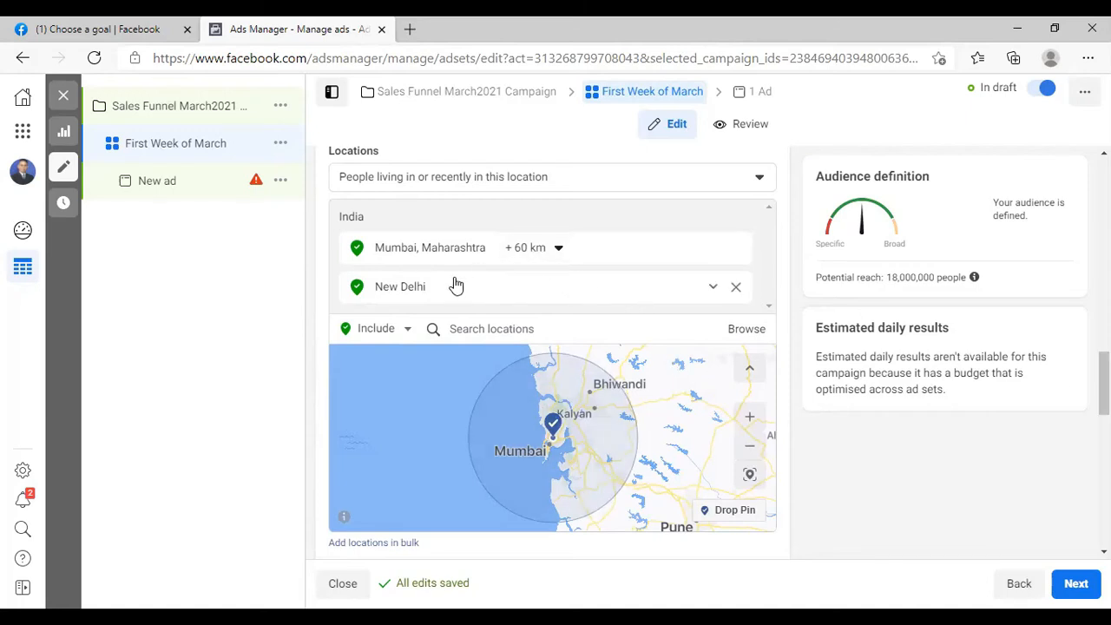
# Remove New Delhi from the audience locations and reduce the targeting radius around Mumbai to 36 km.
pyautogui.click(736, 288)
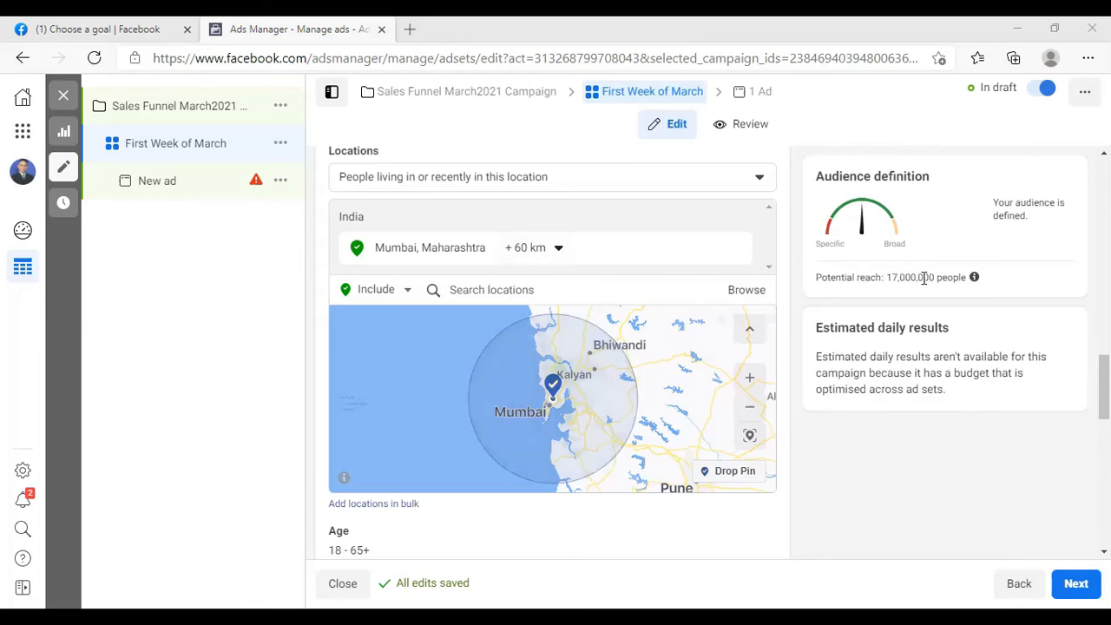
pyautogui.moveTo(934, 277); pyautogui.dragTo(888, 277)
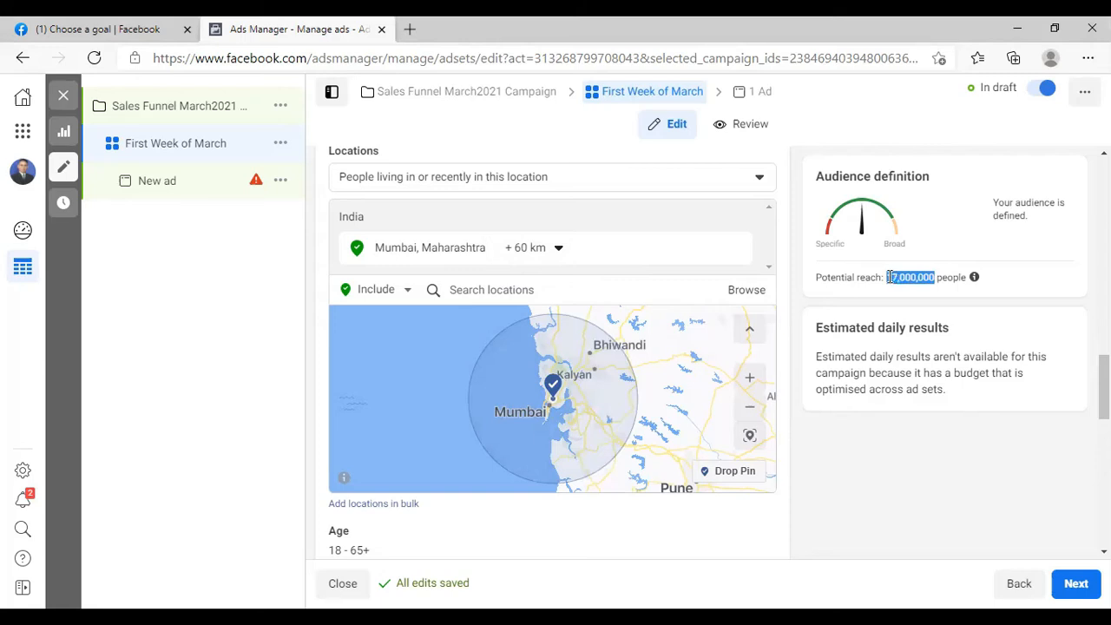
pyautogui.moveTo(889, 277); pyautogui.dragTo(885, 277)
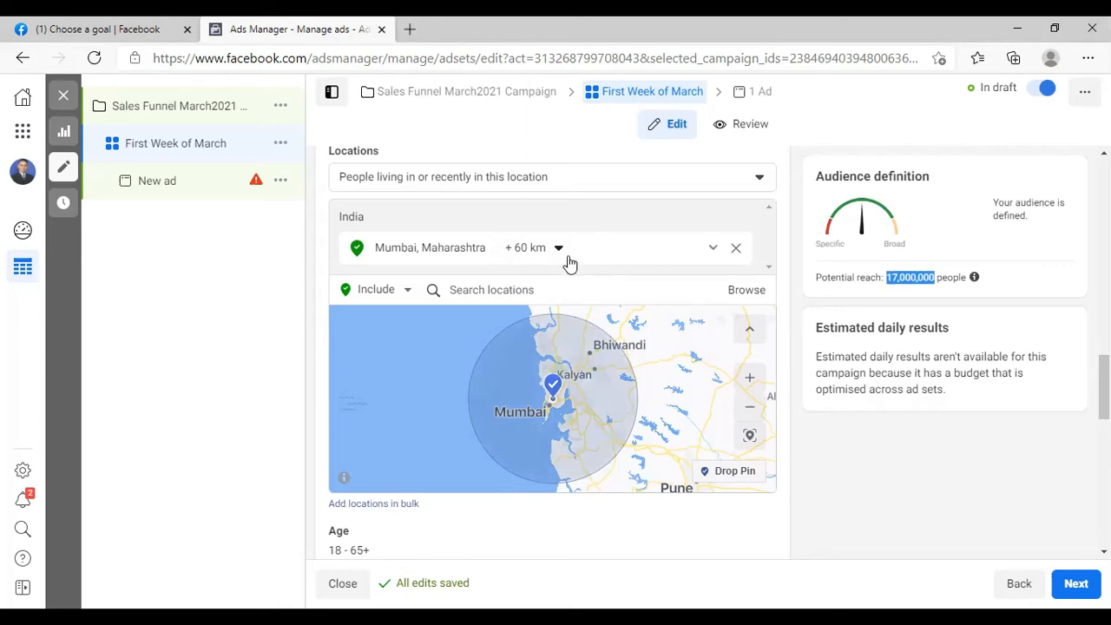
pyautogui.click(519, 249)
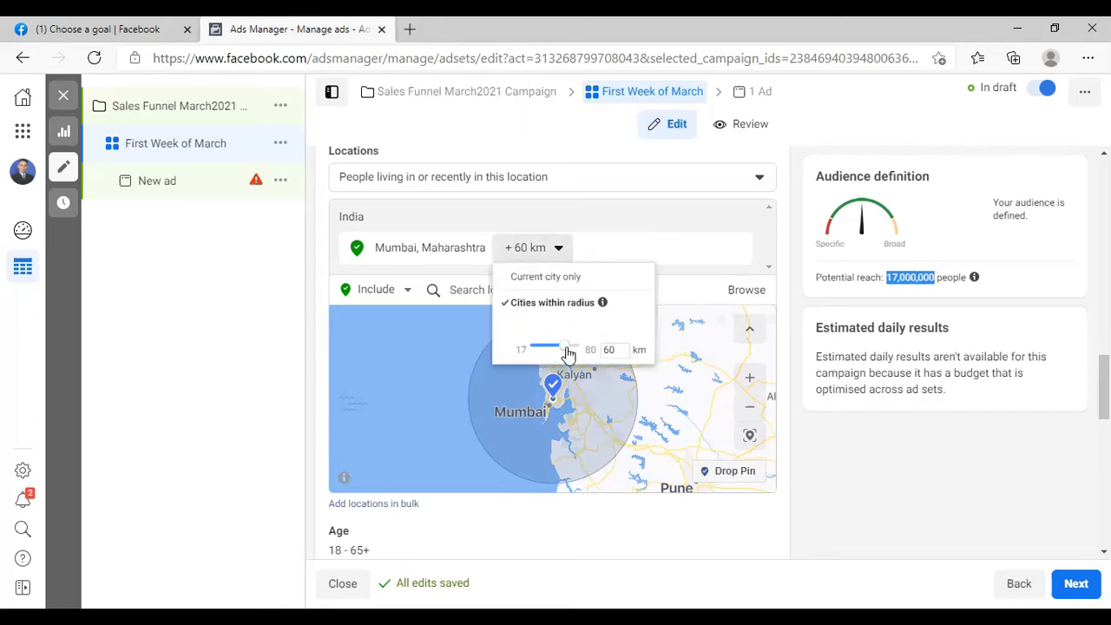
pyautogui.moveTo(566, 351); pyautogui.dragTo(553, 348)
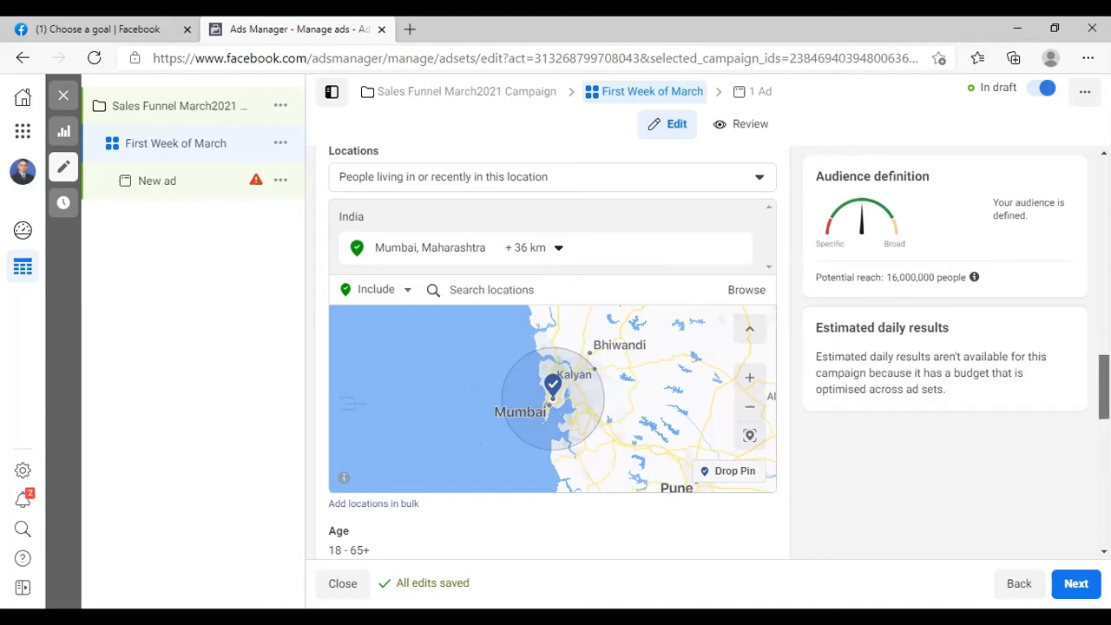
# Examine the ad set's audience settings, from the custom audiences and locations to the age and gender fields.
pyautogui.scroll(-2, 1104, 386)
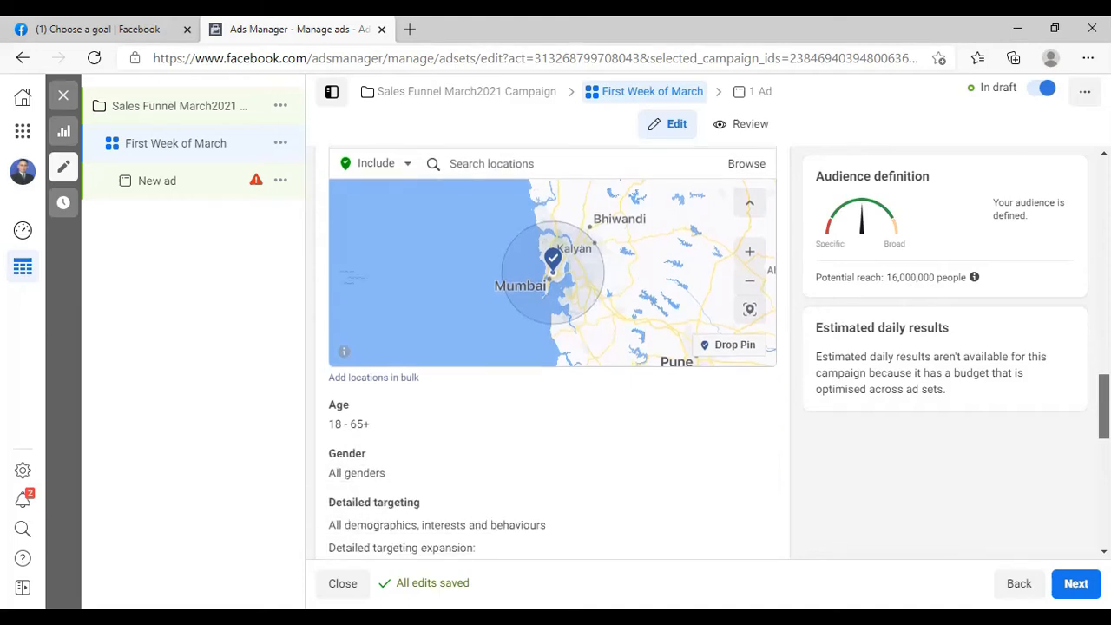
pyautogui.moveTo(1105, 406); pyautogui.dragTo(1105, 381)
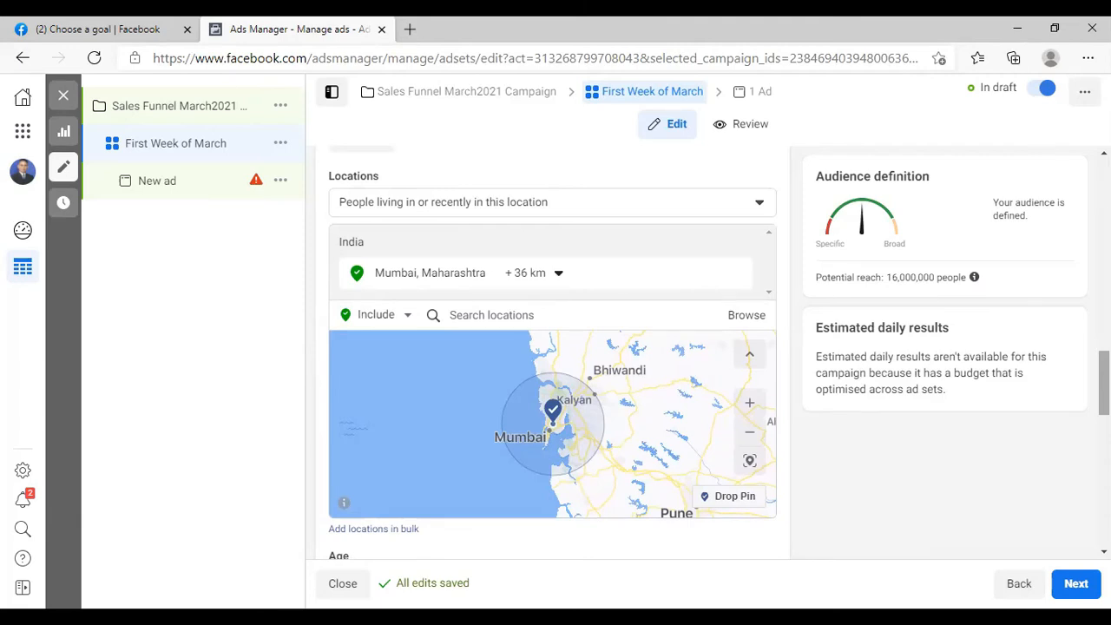
pyautogui.scroll(-3, 552, 347)
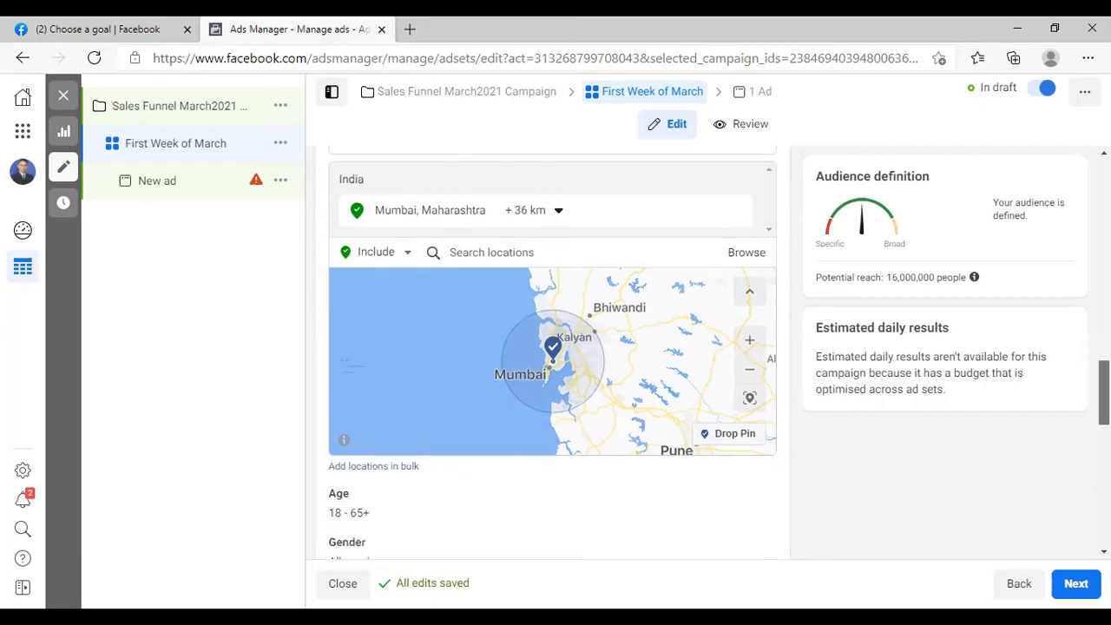
pyautogui.scroll(-2, 552, 347)
pyautogui.scroll(2, 552, 348)
pyautogui.scroll(4, 552, 347)
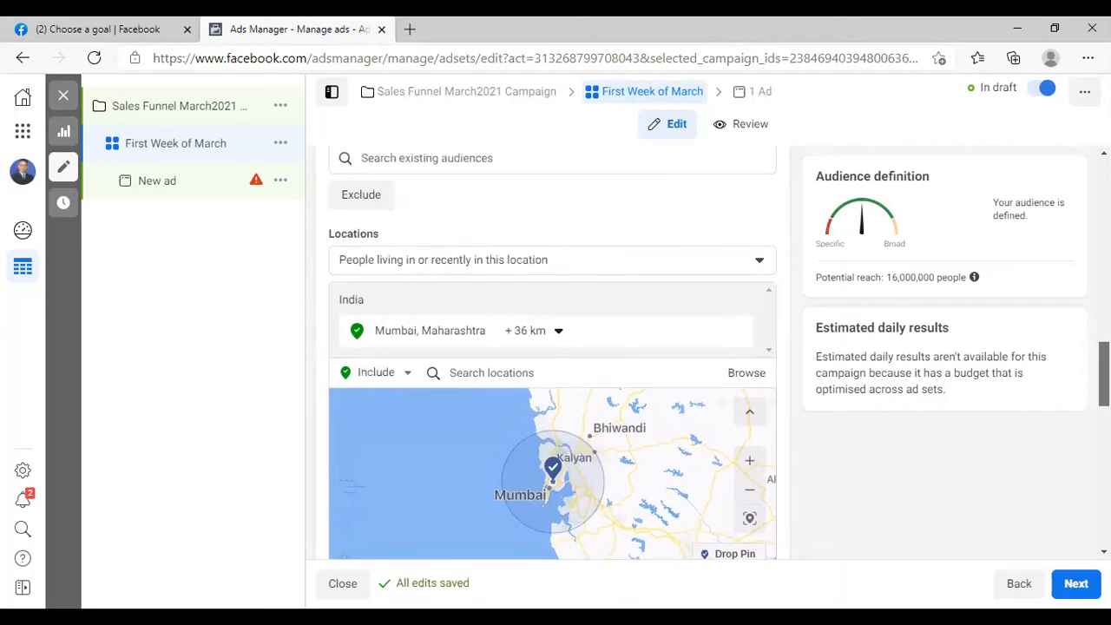
pyautogui.scroll(3, 552, 347)
pyautogui.scroll(-2, 552, 347)
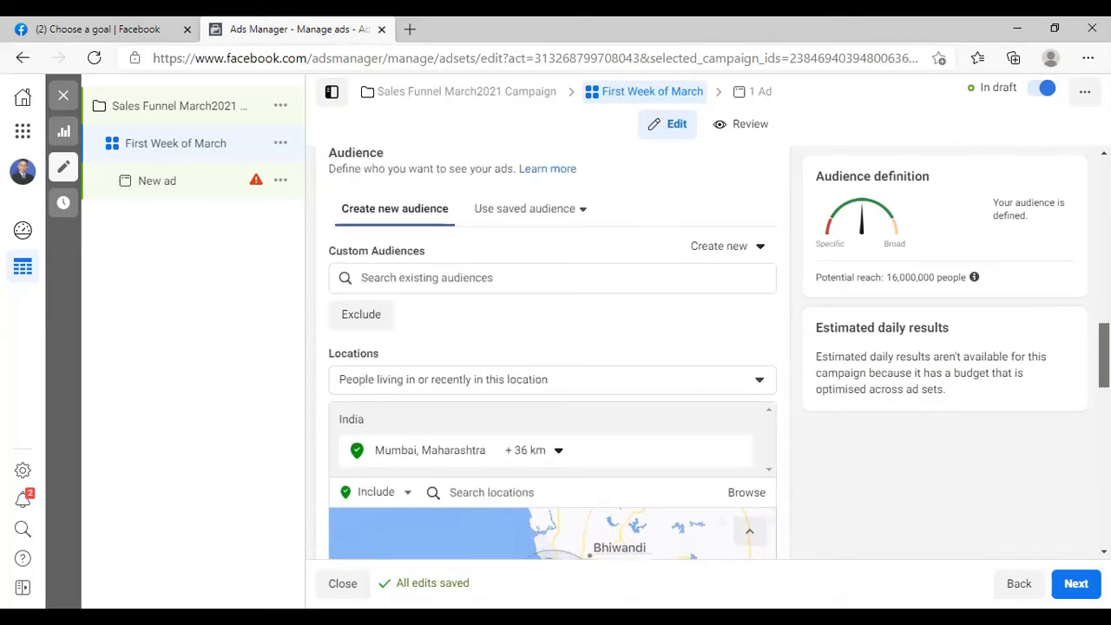
pyautogui.scroll(-1, 552, 347)
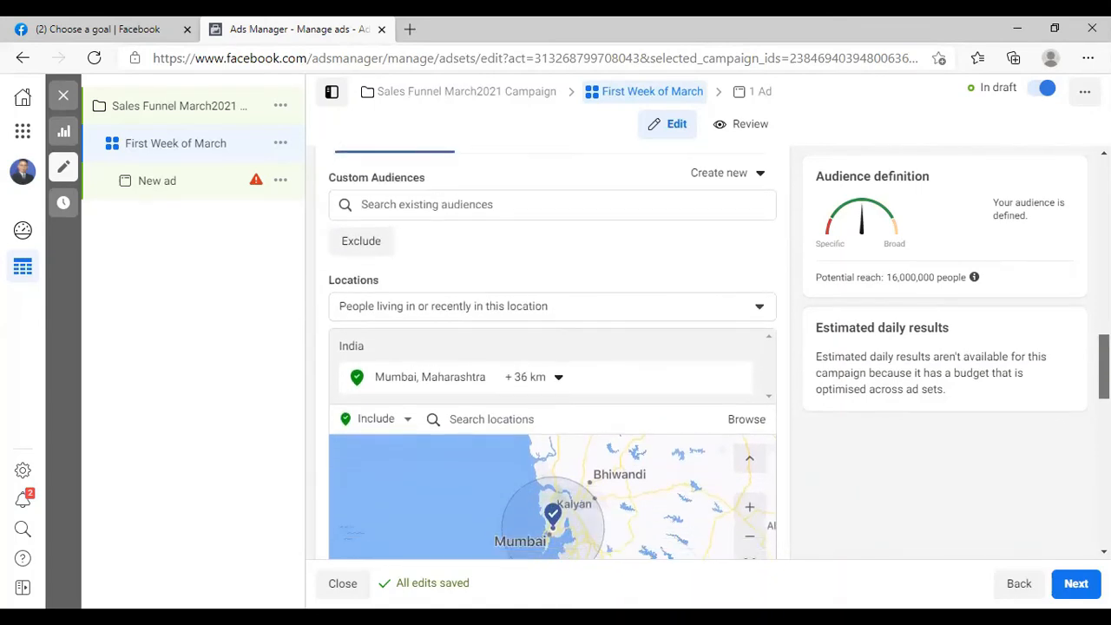
pyautogui.scroll(-3, 552, 348)
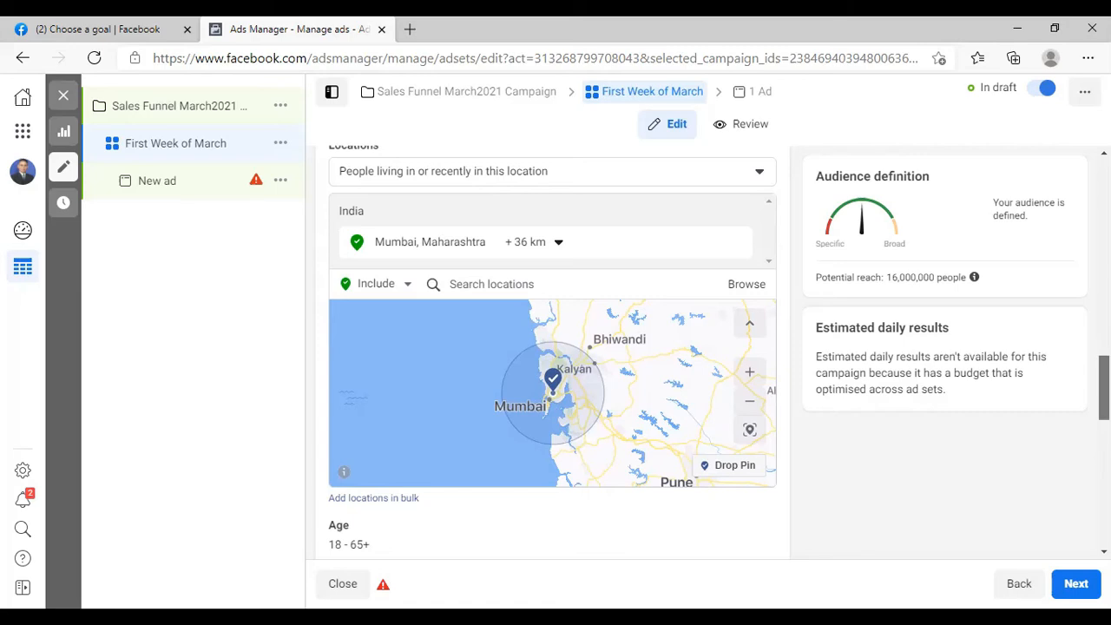
pyautogui.scroll(-1, 720, 349)
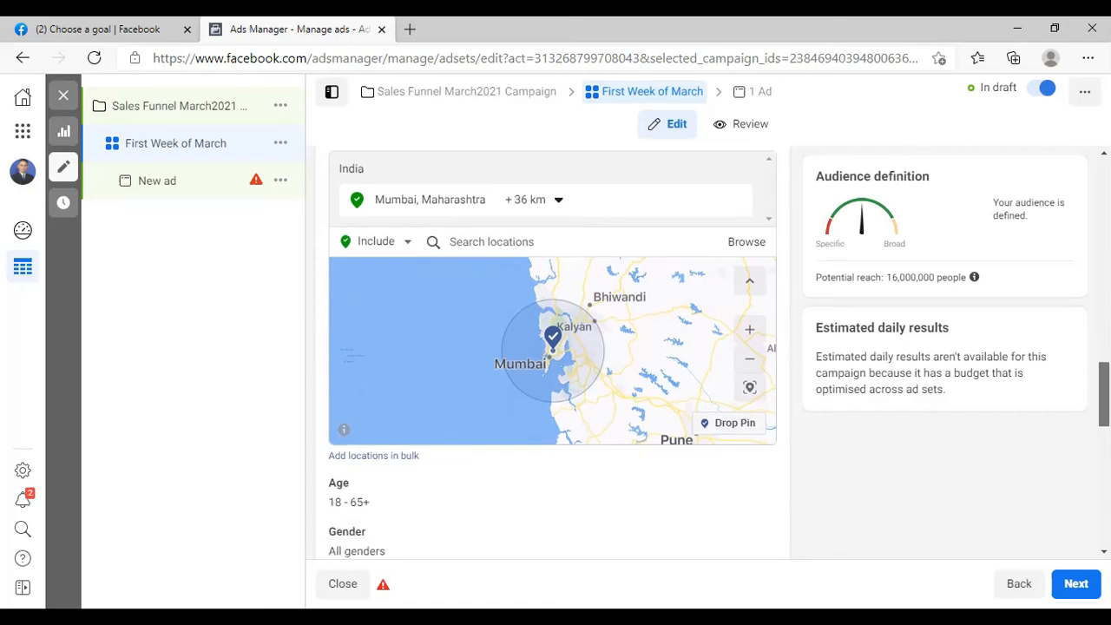
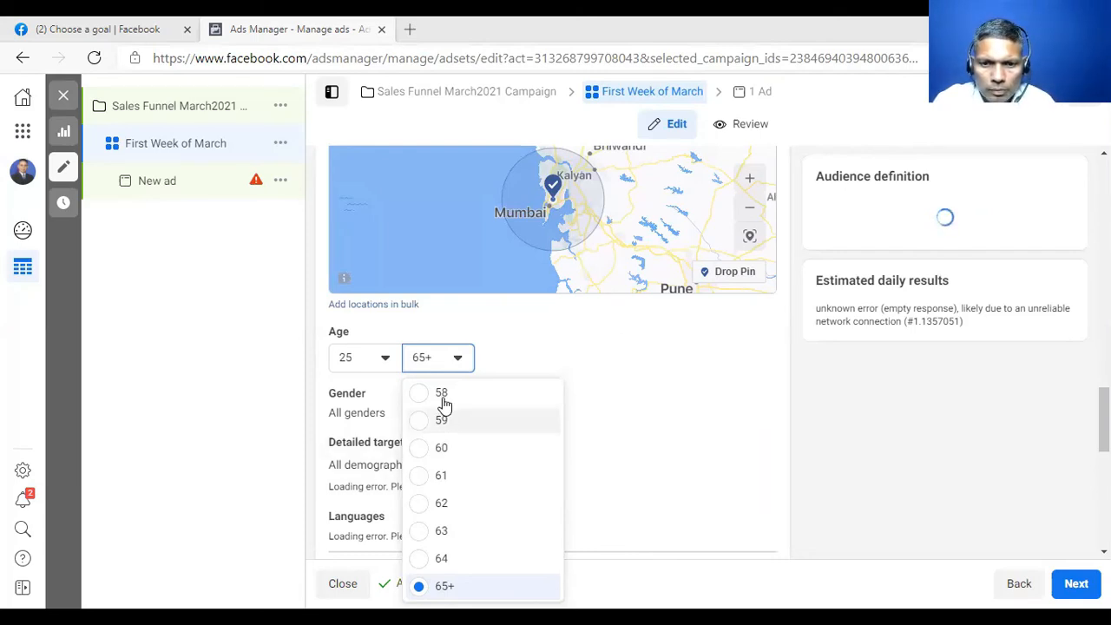
# Lower the audience's maximum age to 58 and reduce it further to 55.
pyautogui.click(430, 369)
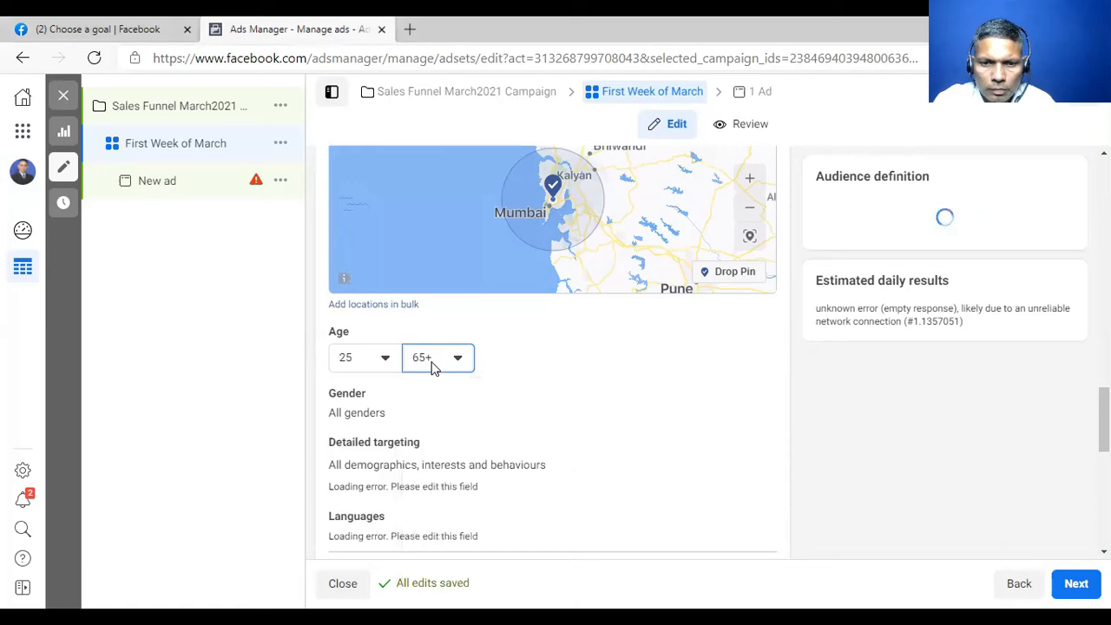
pyautogui.click(432, 369)
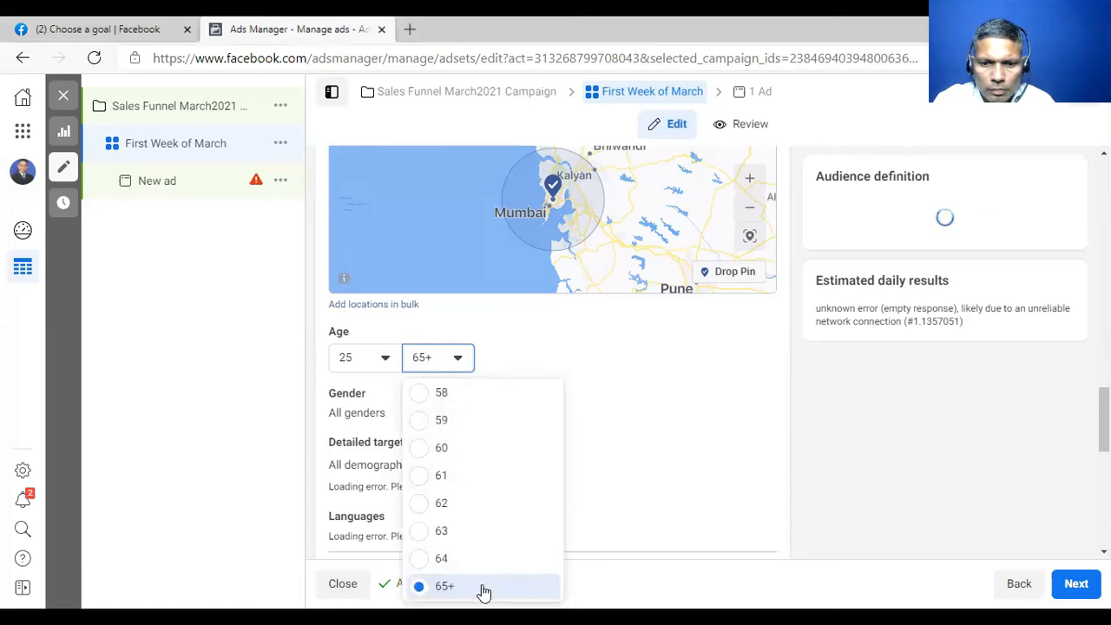
pyautogui.moveTo(484, 592); pyautogui.dragTo(474, 447)
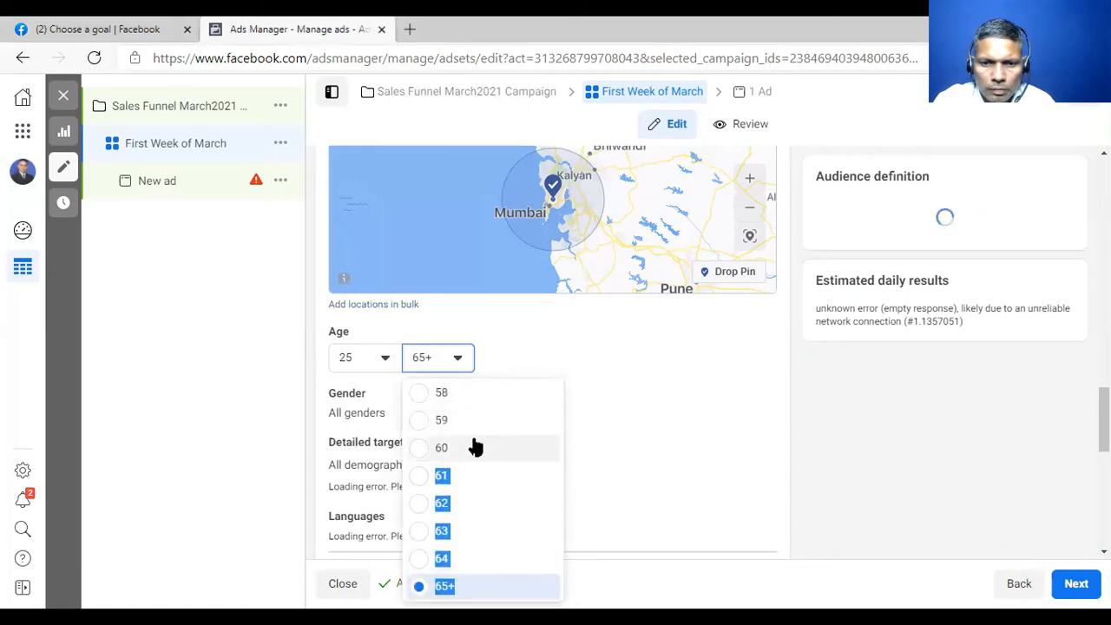
pyautogui.click(438, 395)
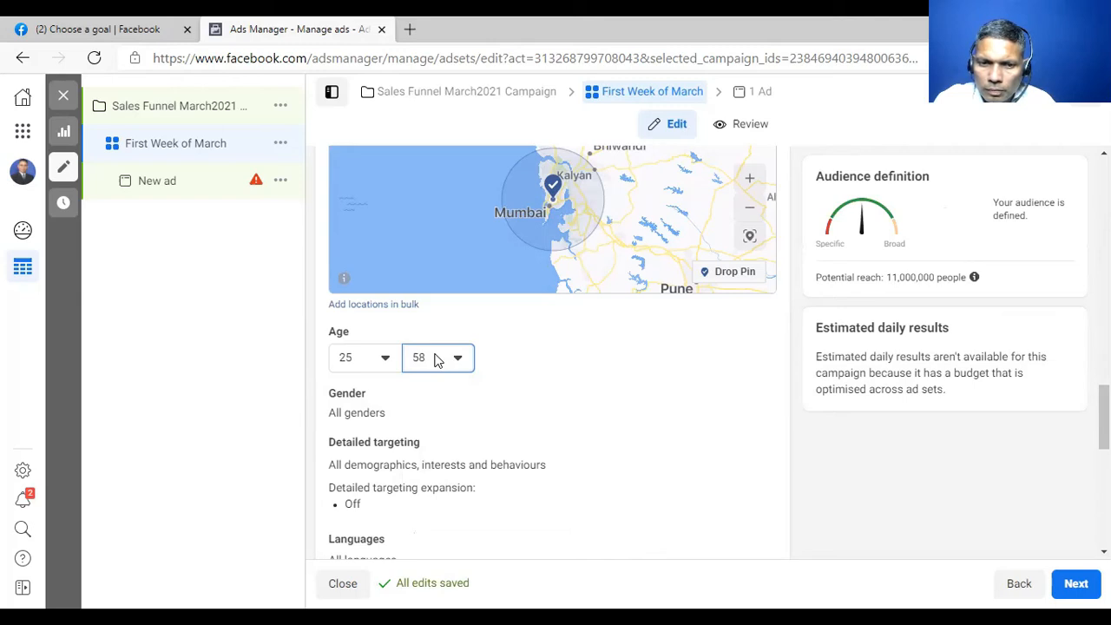
pyautogui.click(438, 361)
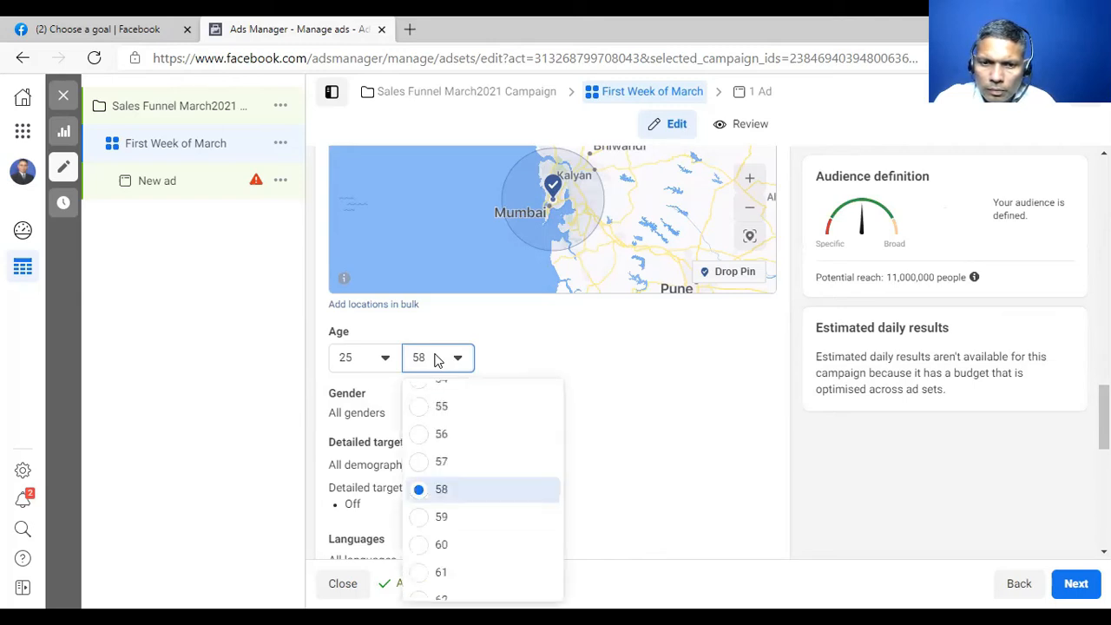
pyautogui.click(426, 408)
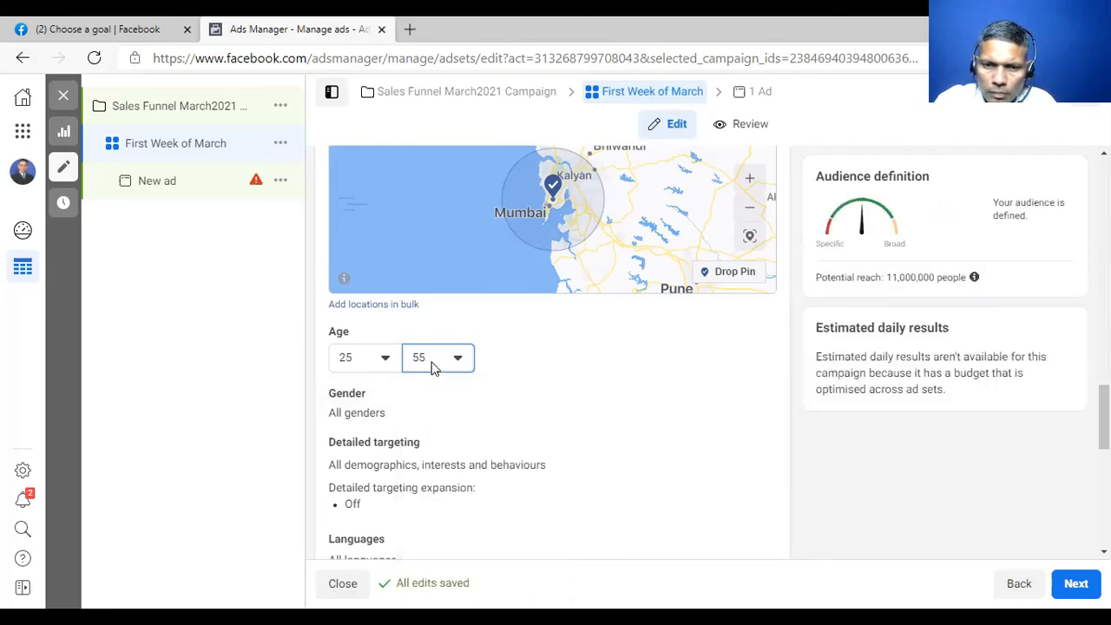
pyautogui.click(434, 368)
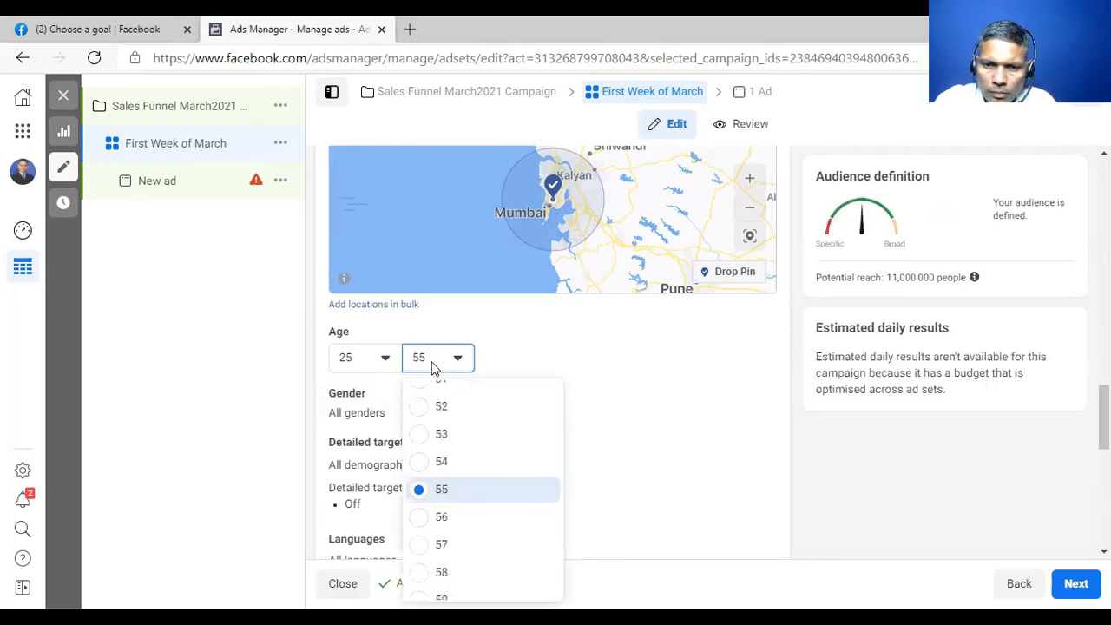
pyautogui.click(466, 489)
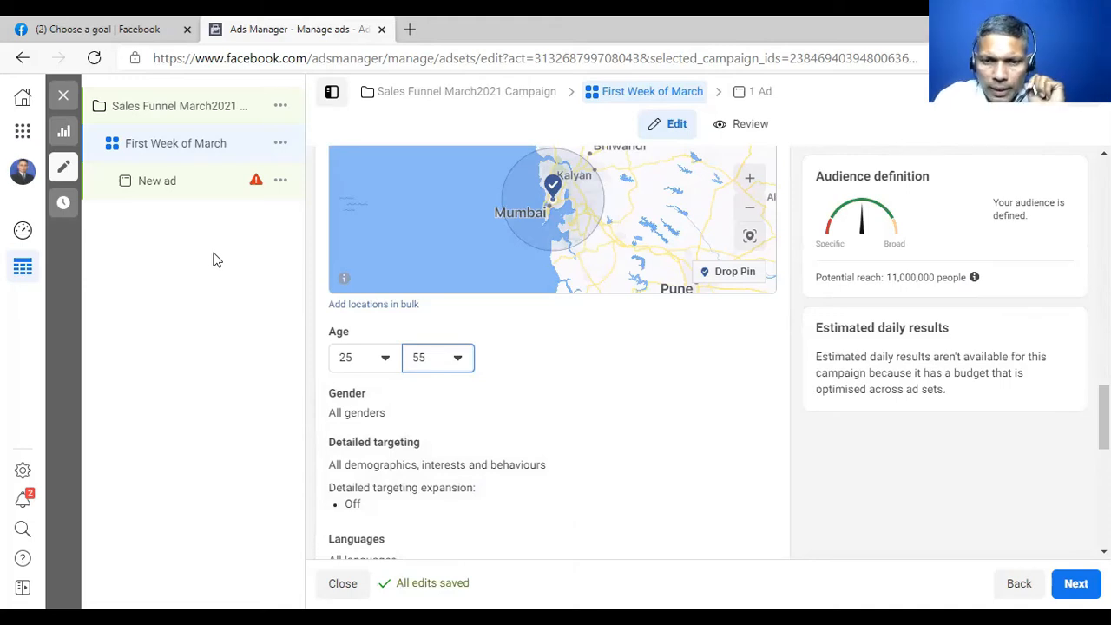
# Narrow the audience's age range to a minimum of 30 and a maximum of 50.
pyautogui.moveTo(385, 360)
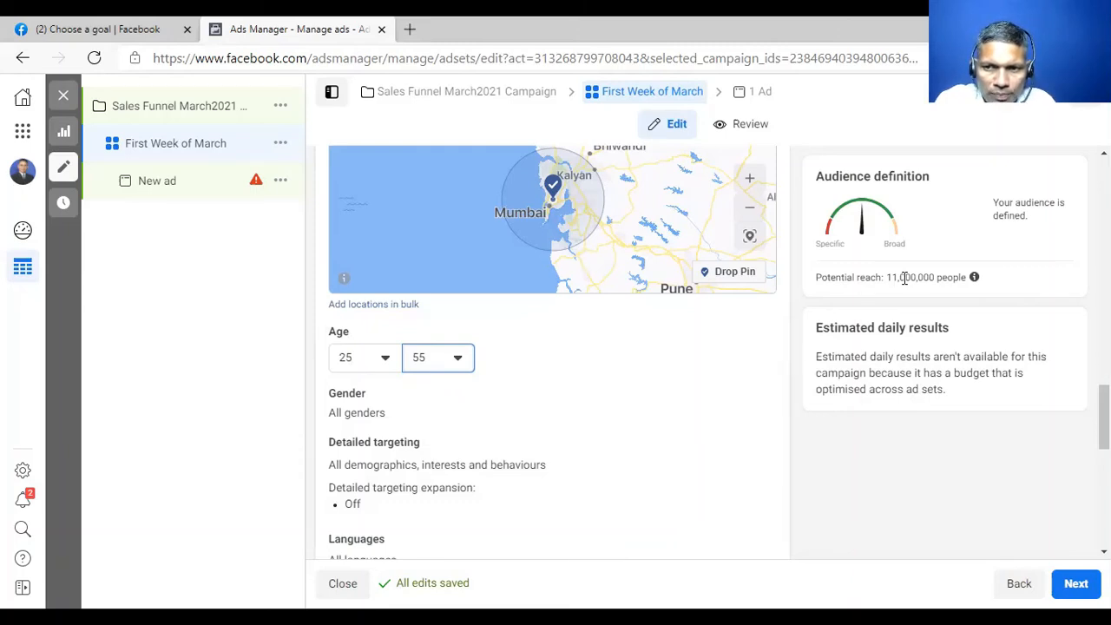
pyautogui.click(385, 363)
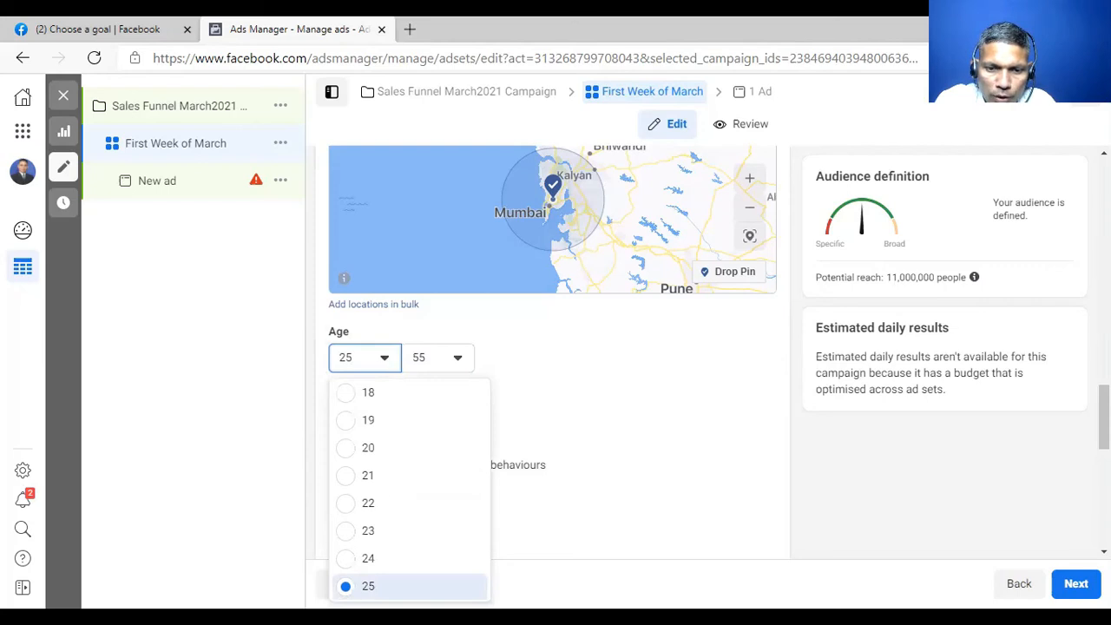
pyautogui.scroll(-2, 409, 591)
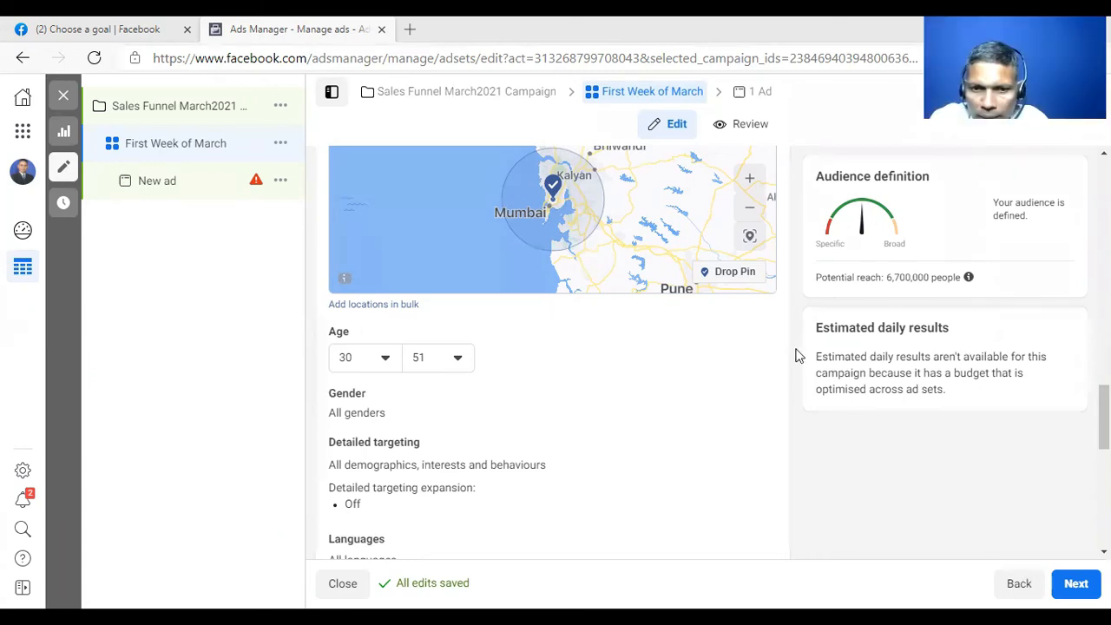
pyautogui.click(424, 362)
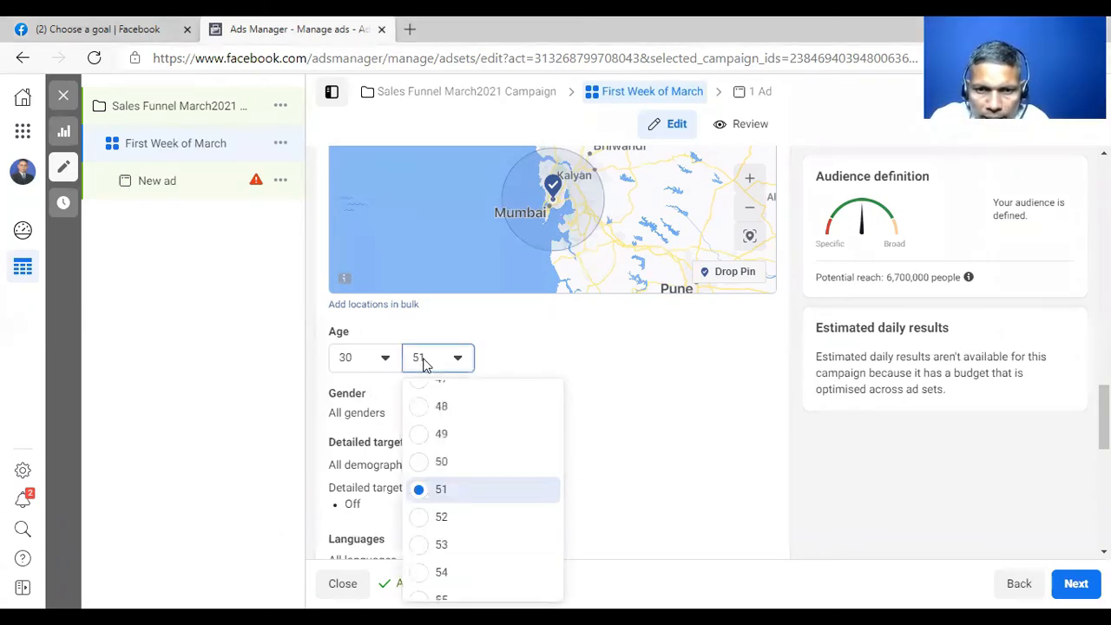
pyautogui.click(448, 462)
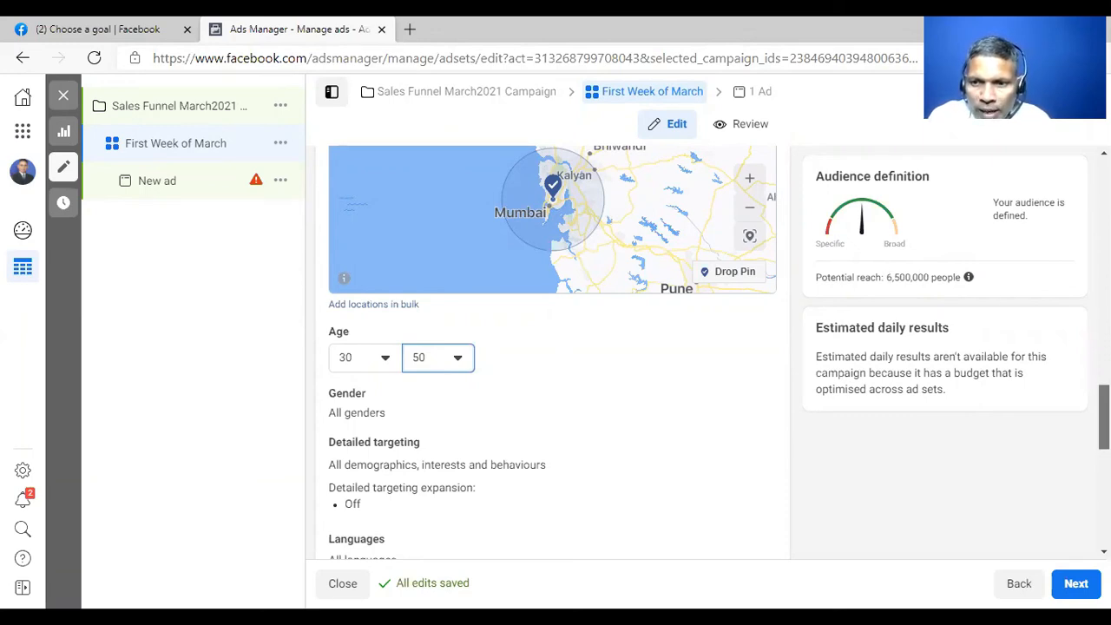
# Edit the audience's gender setting and target Women only.
pyautogui.scroll(-1, 552, 347)
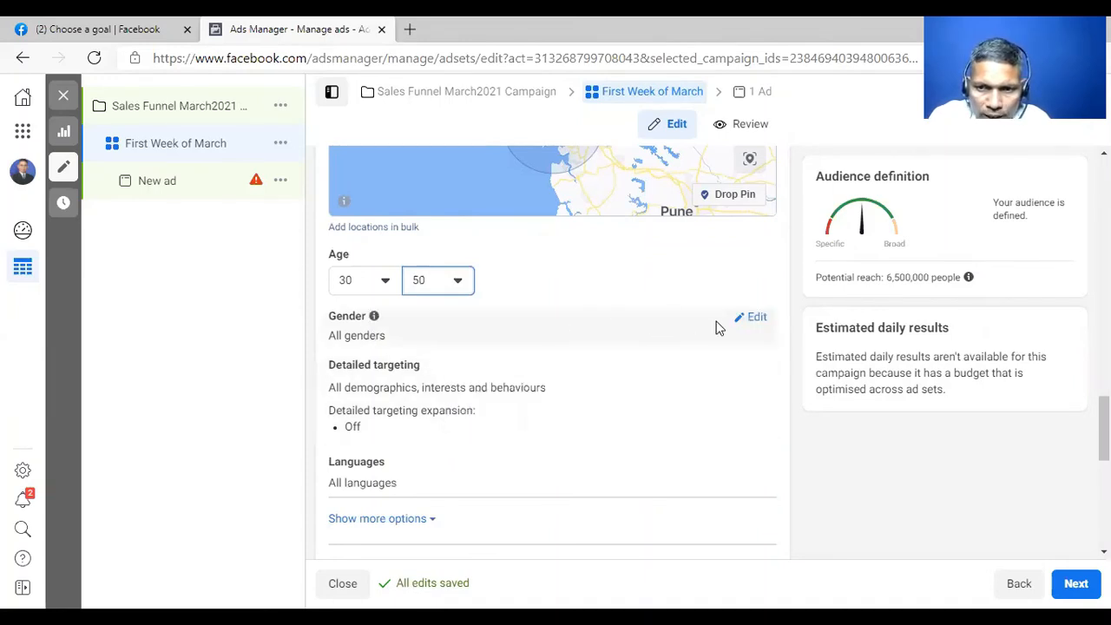
pyautogui.click(752, 317)
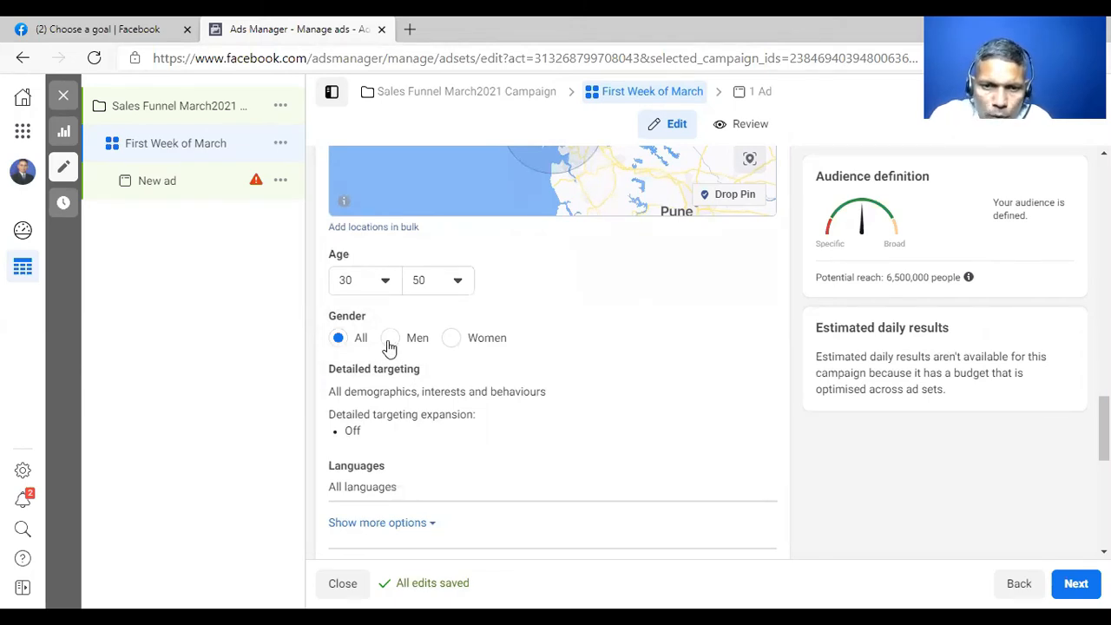
pyautogui.click(456, 341)
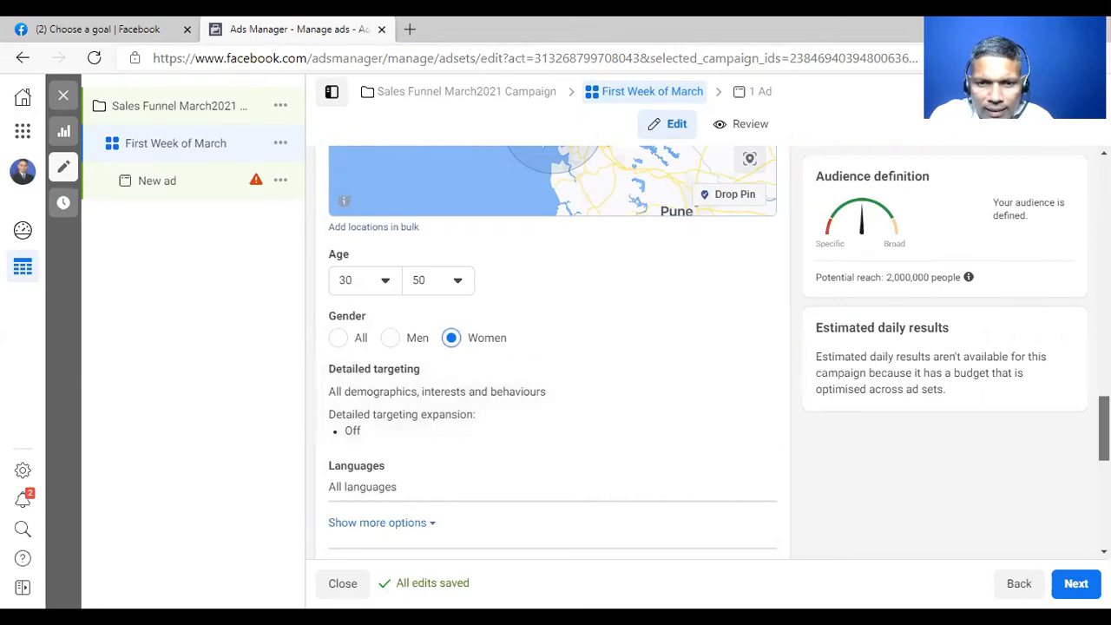
# Open the audience's detailed targeting for editing and include people with the Teacher interest.
pyautogui.scroll(-2, 1103, 430)
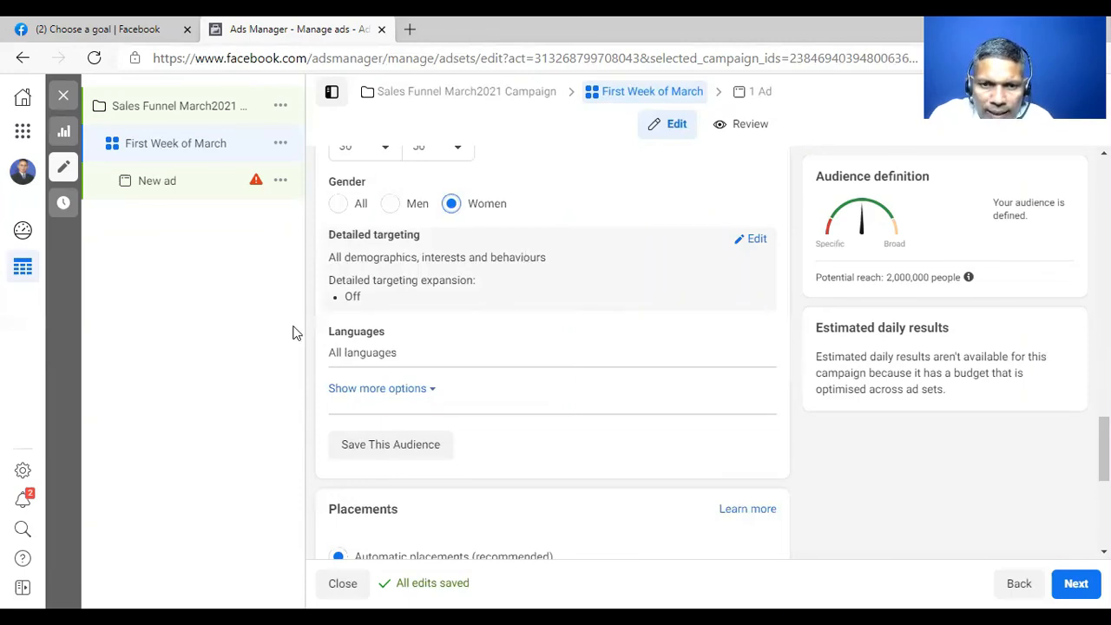
pyautogui.click(755, 240)
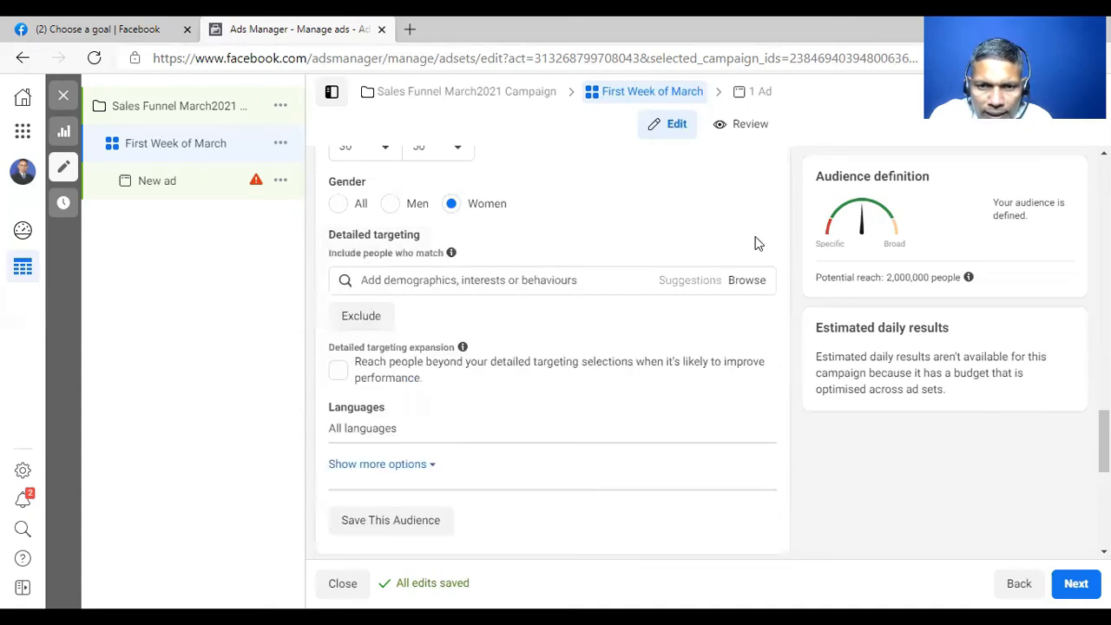
pyautogui.click(427, 280)
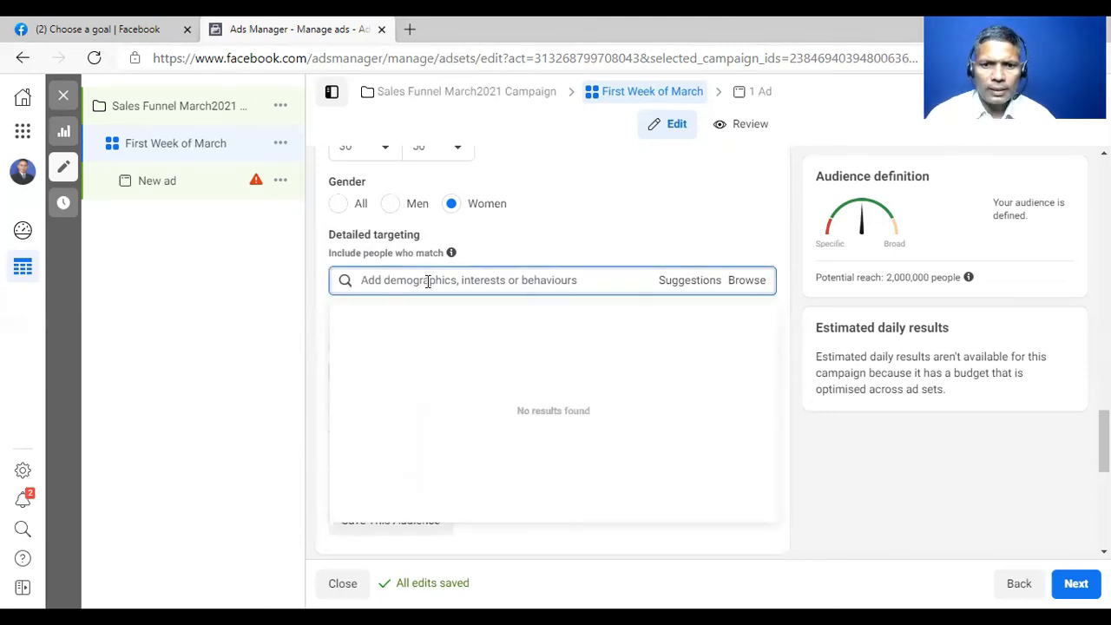
pyautogui.write('te')
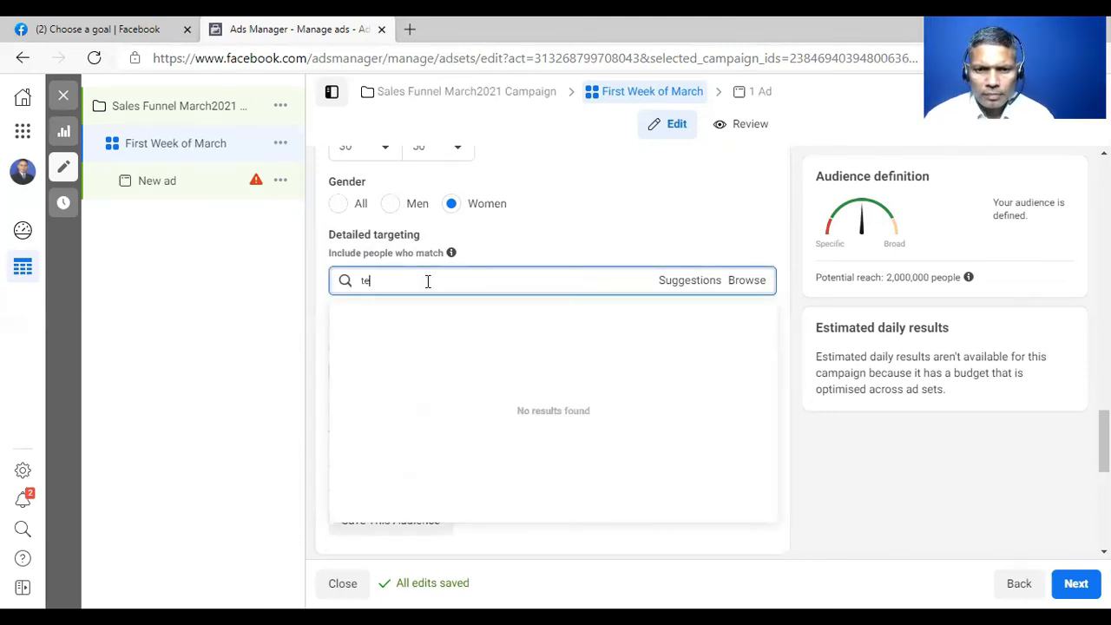
pyautogui.write('acher')
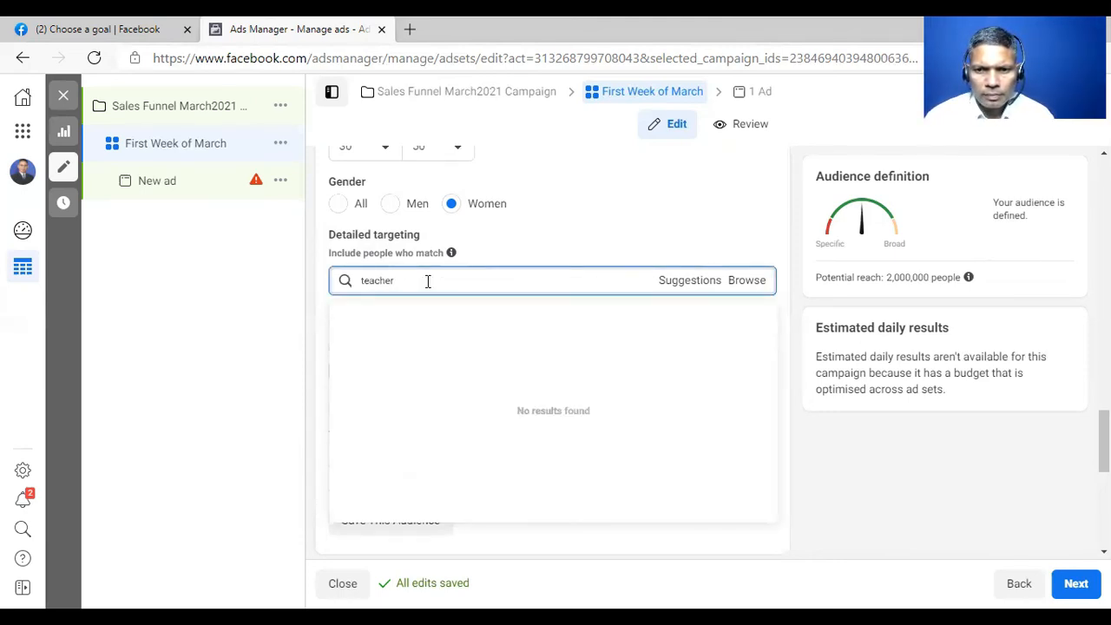
pyautogui.write('s')
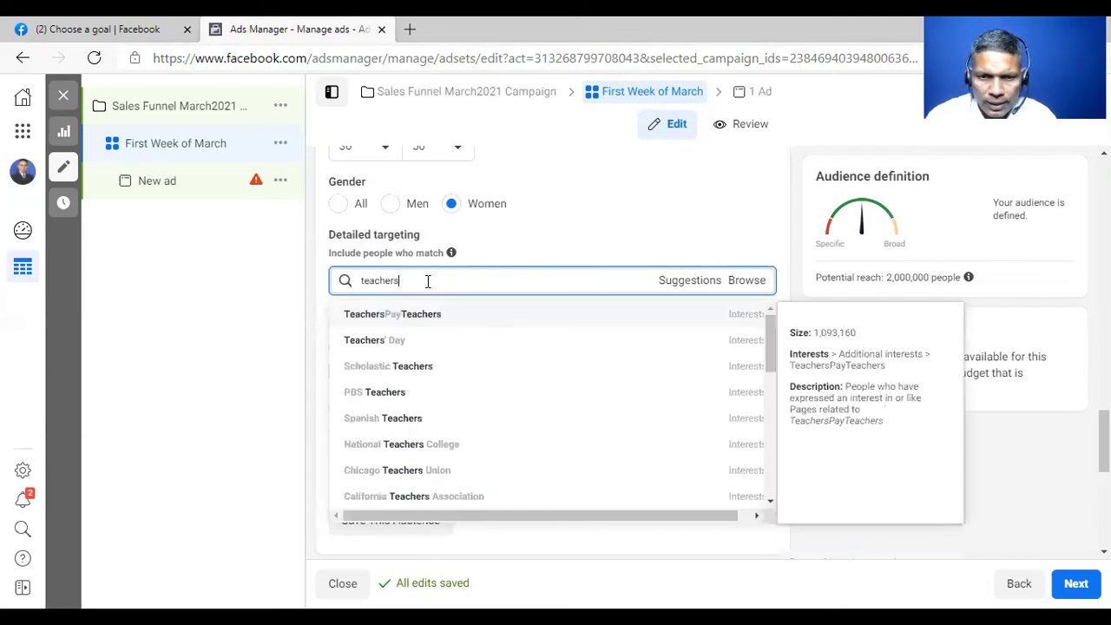
pyautogui.press('BackSpace')
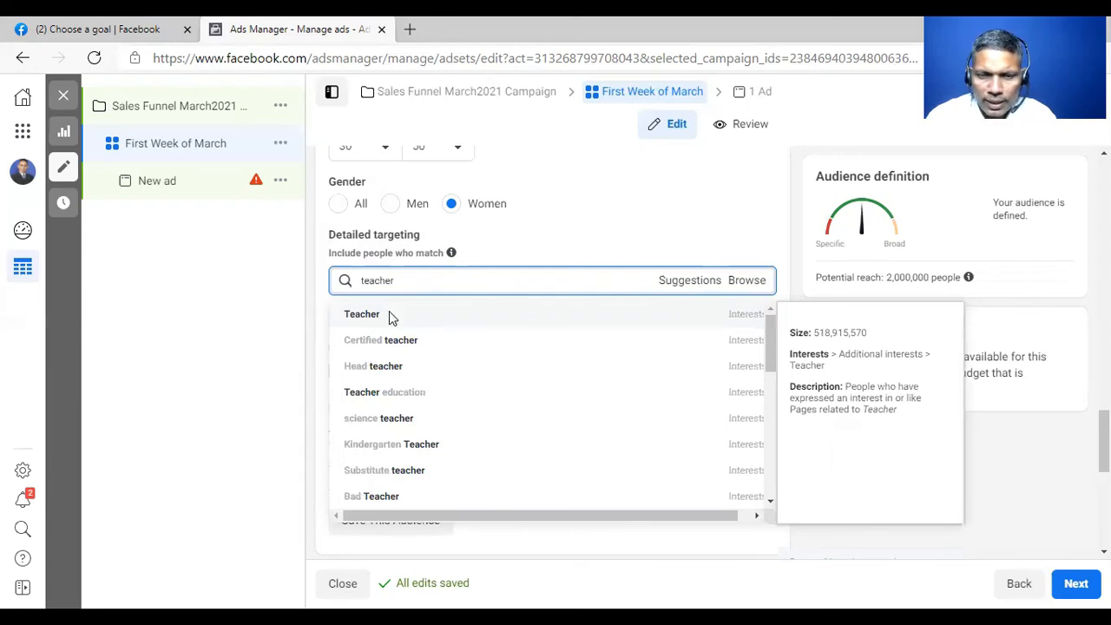
pyautogui.click(389, 318)
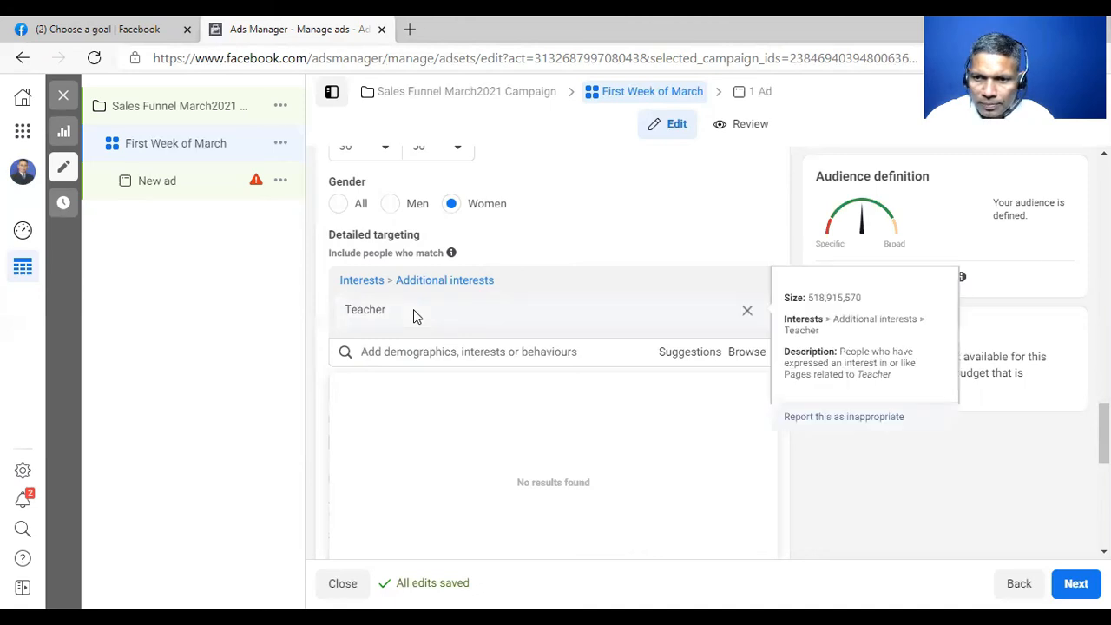
pyautogui.click(414, 311)
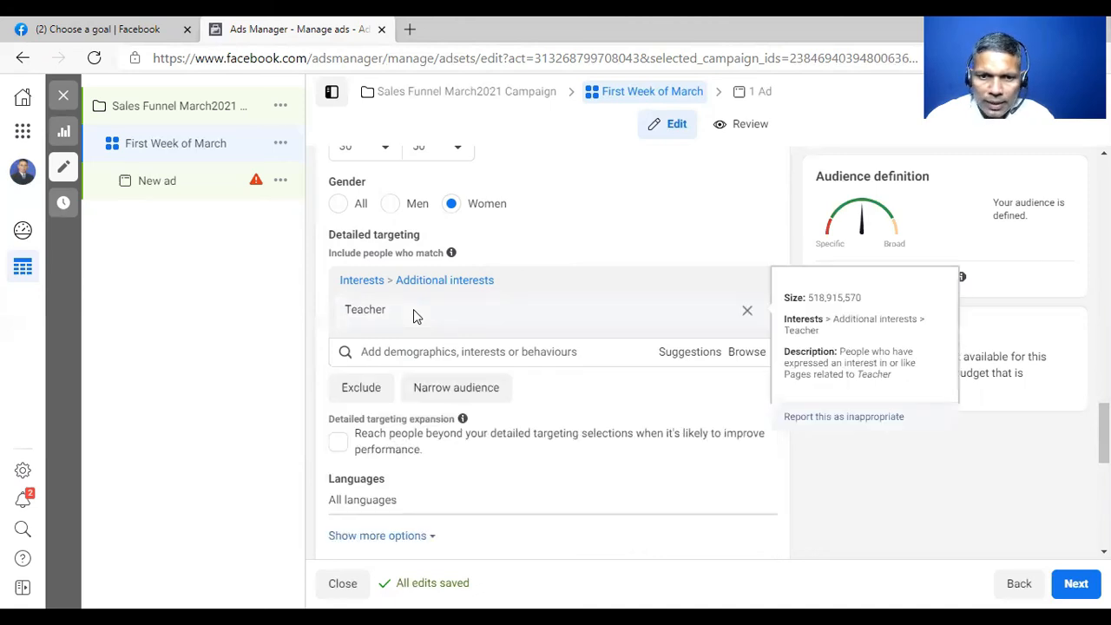
# Try searching the detailed targeting options for "online spender" and "online purchaser".
pyautogui.click(400, 359)
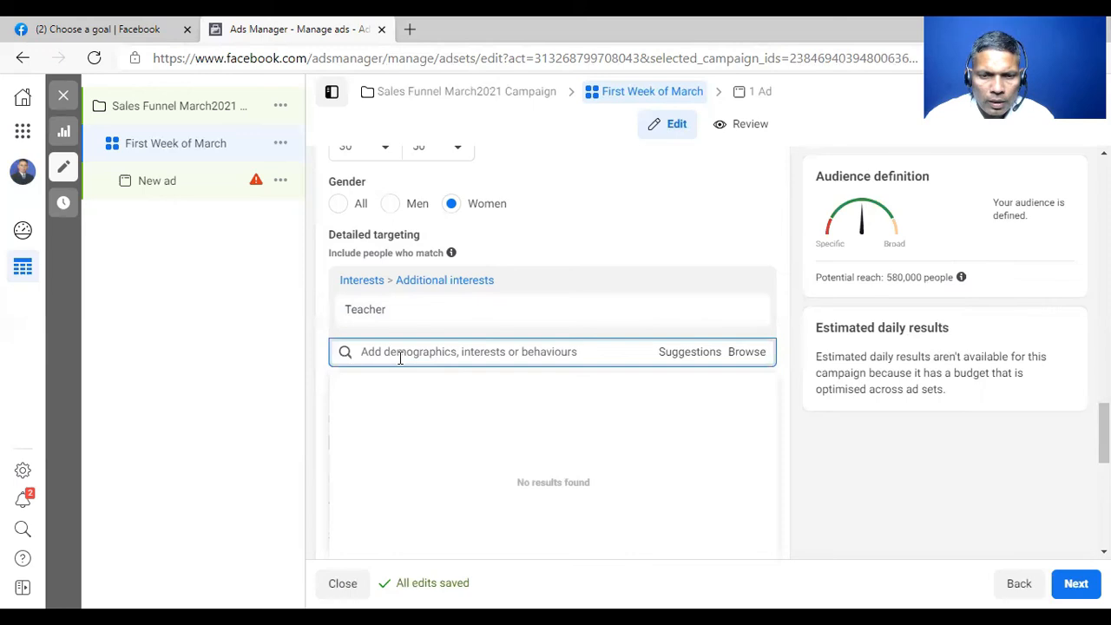
pyautogui.write('online ')
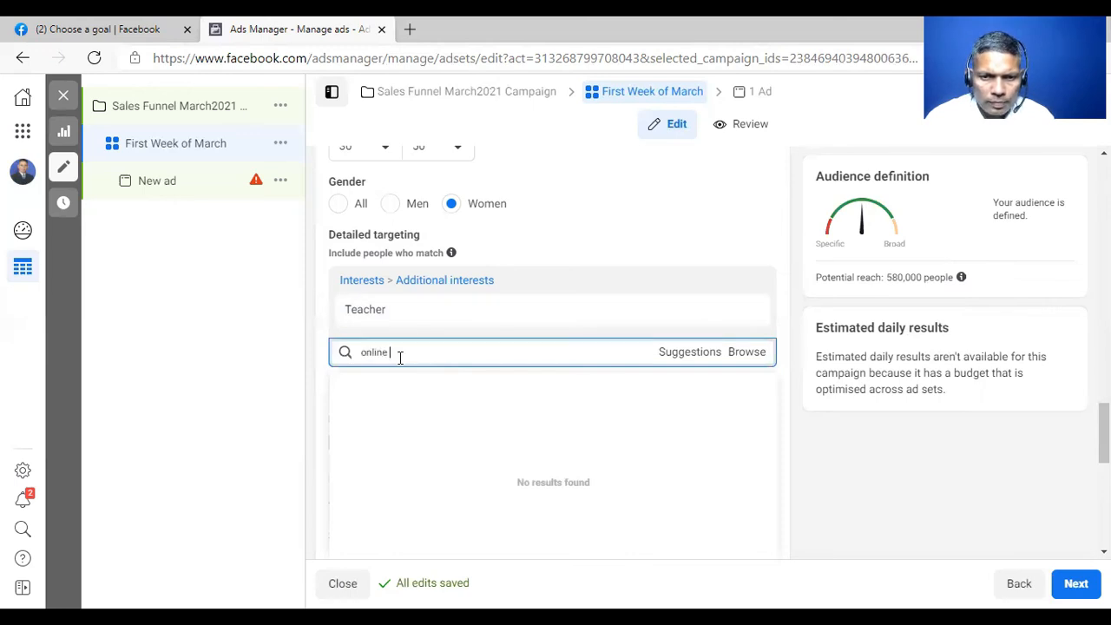
pyautogui.write('spen')
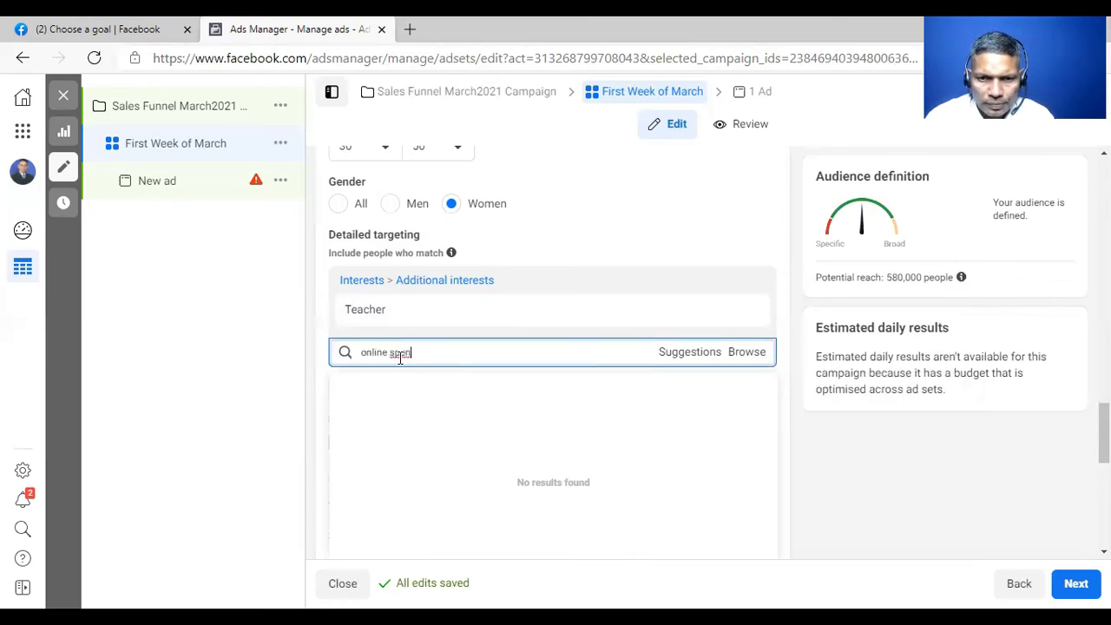
pyautogui.write('der')
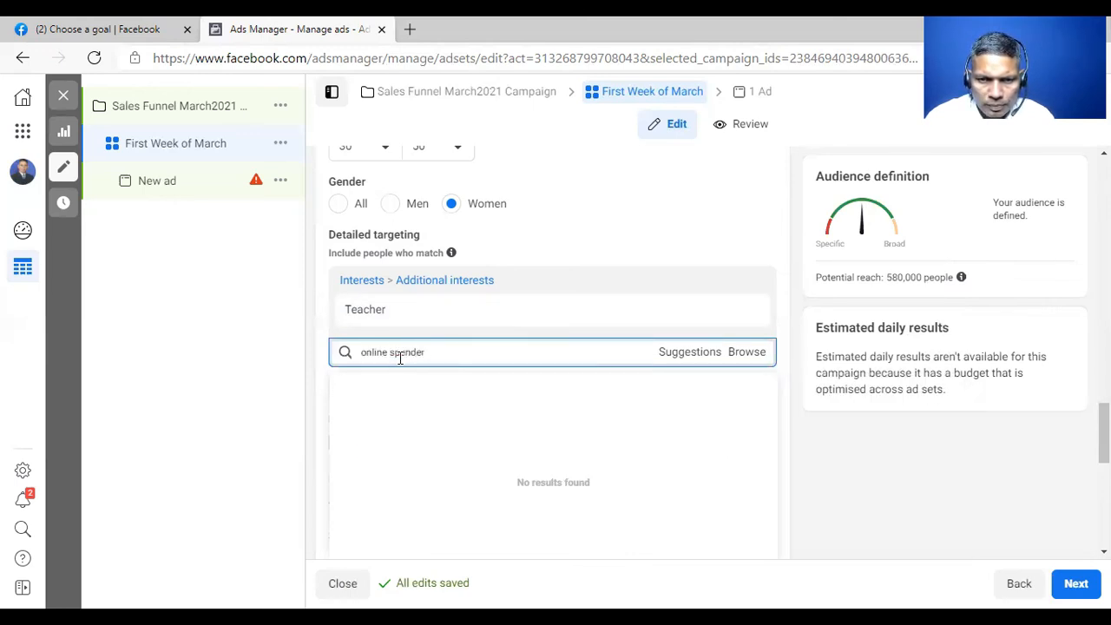
pyautogui.press('BackSpace')
pyautogui.press('BackSpace')
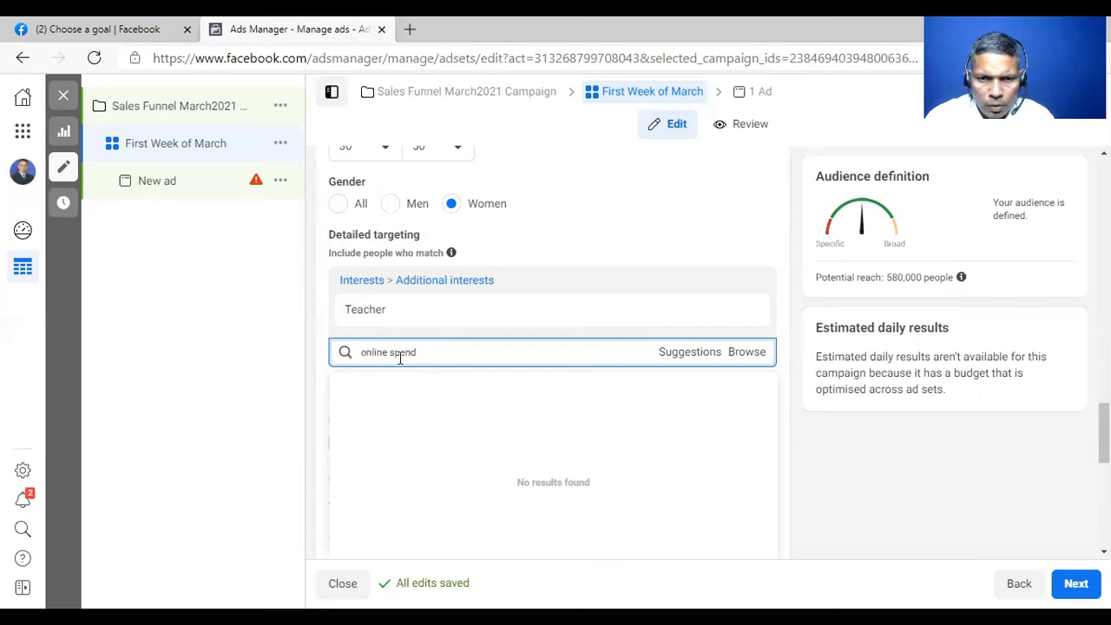
pyautogui.press('BackSpace')
pyautogui.press('BackSpace')
pyautogui.press('BackSpace')
pyautogui.press('BackSpace')
pyautogui.press('BackSpace')
pyautogui.write('purcha')
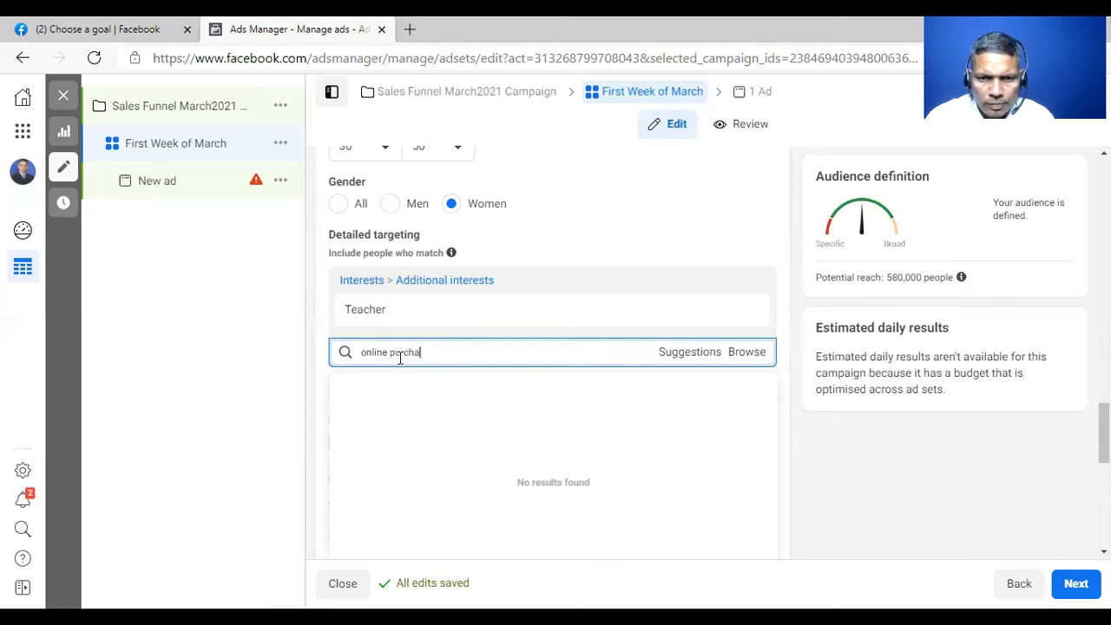
pyautogui.write('sed')
pyautogui.press('BackSpace')
pyautogui.write('r')
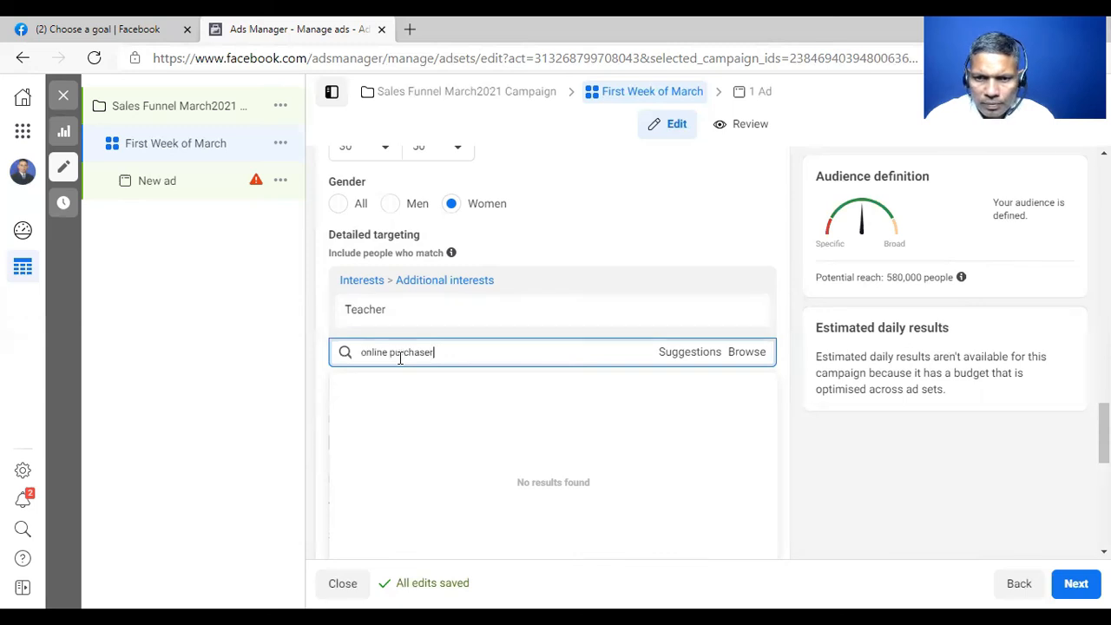
pyautogui.press('BackSpace')
pyautogui.press('BackSpace')
pyautogui.press('BackSpace')
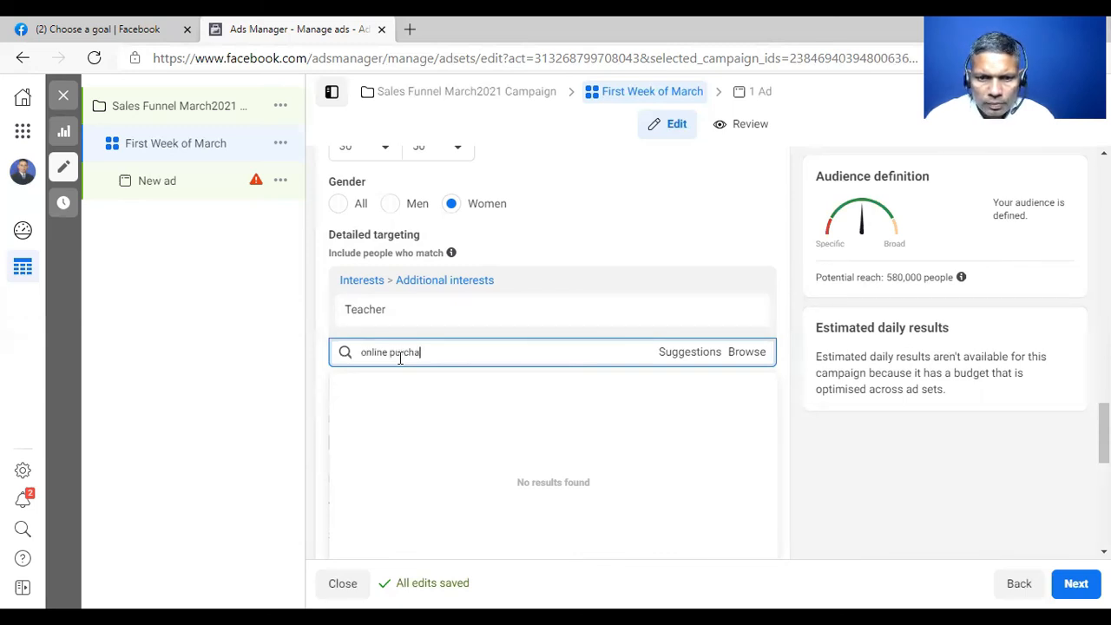
# Shorten the detailed targeting search to "online" and include the Online shopping interest.
pyautogui.press('BackSpace')
pyautogui.press('BackSpace')
pyautogui.press('BackSpace')
pyautogui.press('BackSpace')
pyautogui.press('BackSpace')
pyautogui.press('BackSpace')
pyautogui.press('BackSpace')
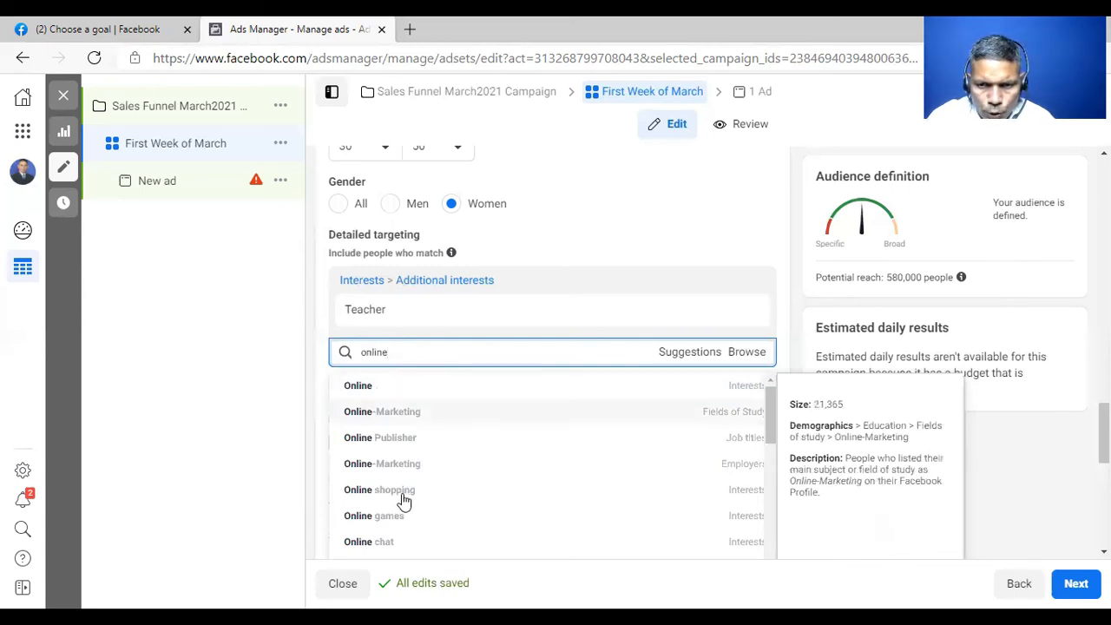
pyautogui.click(404, 492)
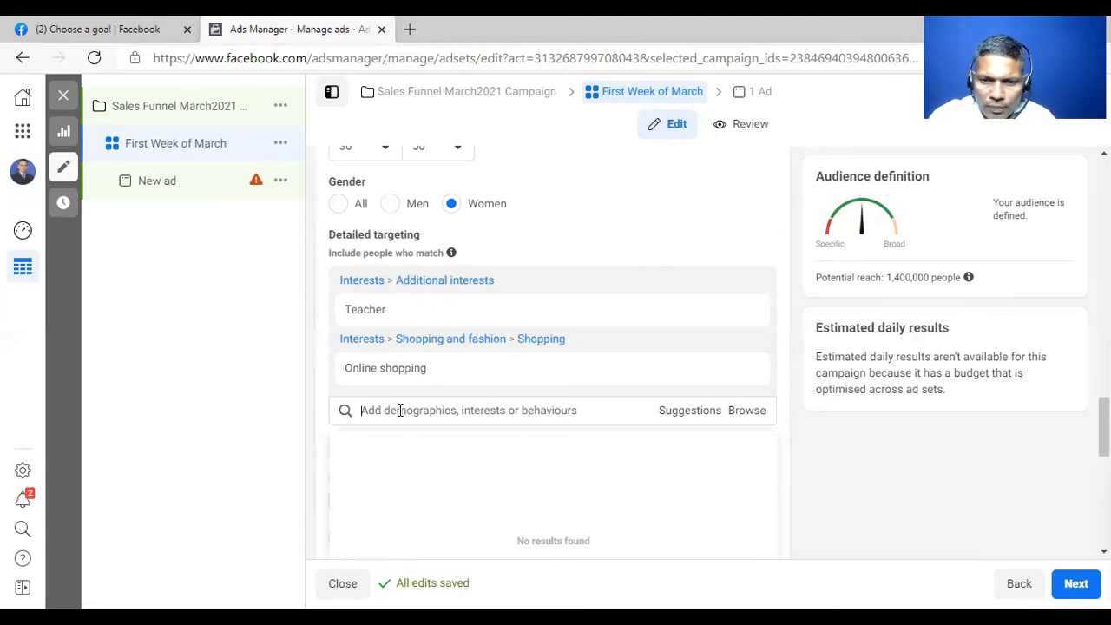
# Search the detailed targeting options for "private employ".
pyautogui.moveTo(431, 375)
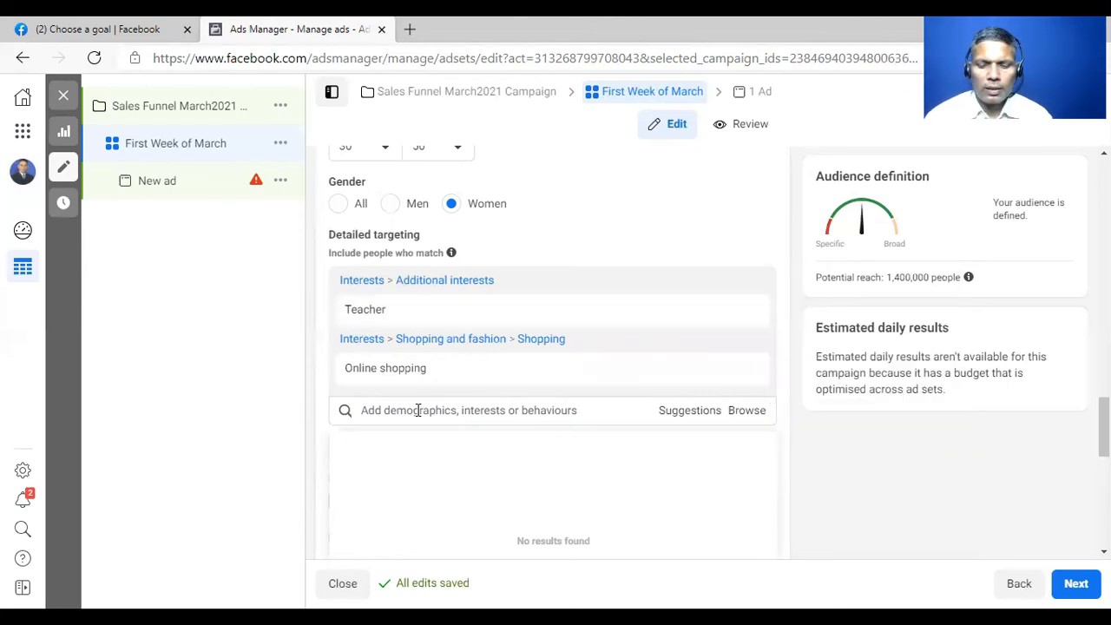
pyautogui.write('priate')
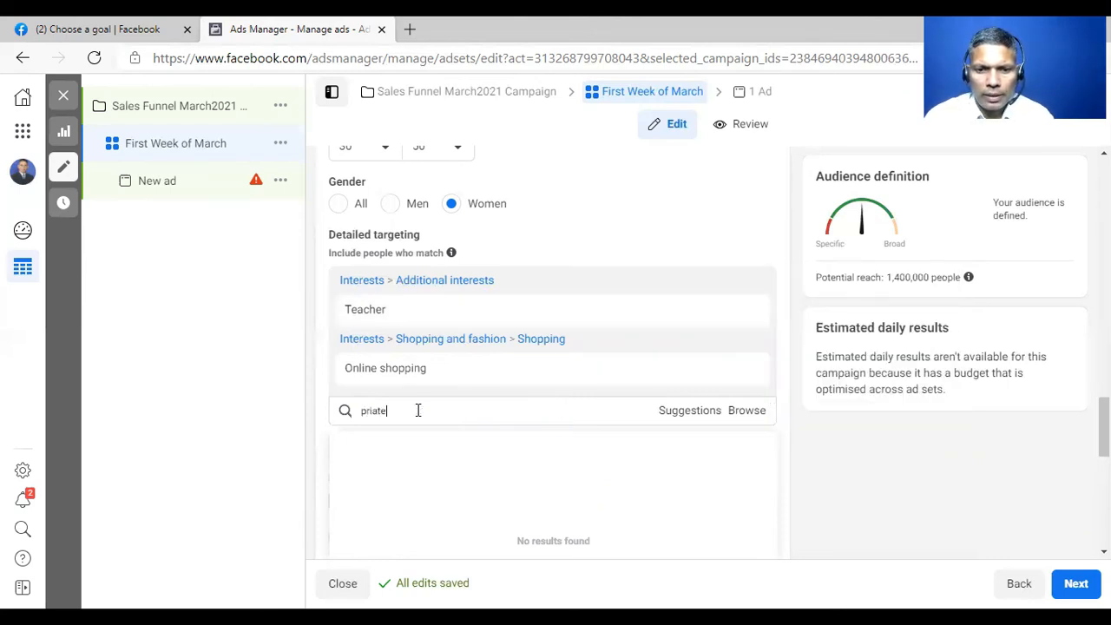
pyautogui.press('BackSpace')
pyautogui.press('BackSpace')
pyautogui.press('BackSpace')
pyautogui.write('vaate')
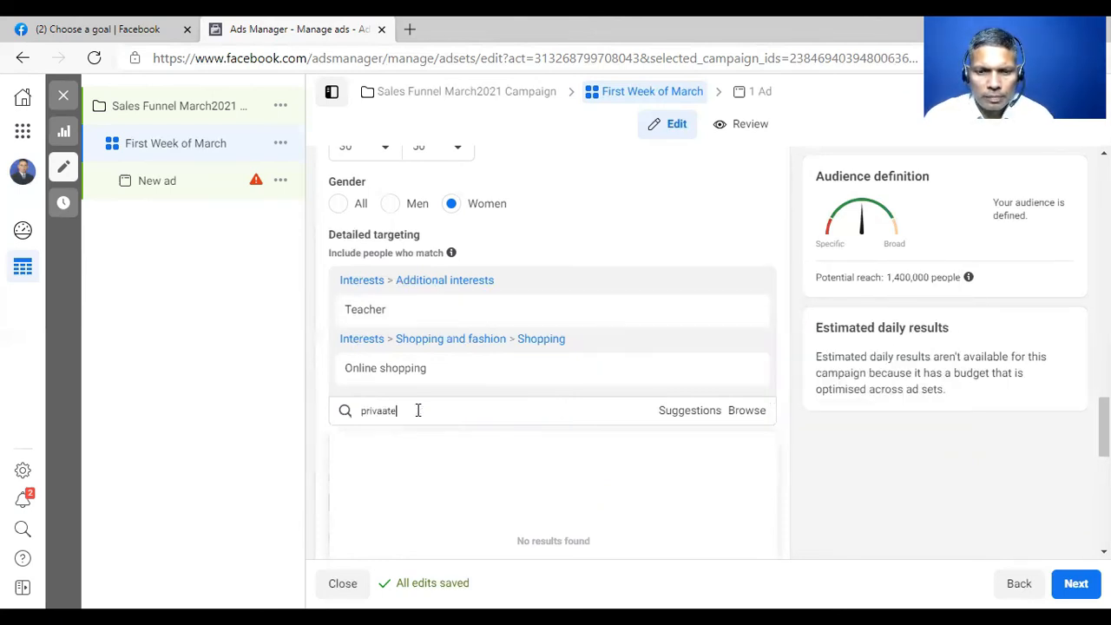
pyautogui.press('BackSpace')
pyautogui.press('BackSpace')
pyautogui.press('BackSpace')
pyautogui.write('te')
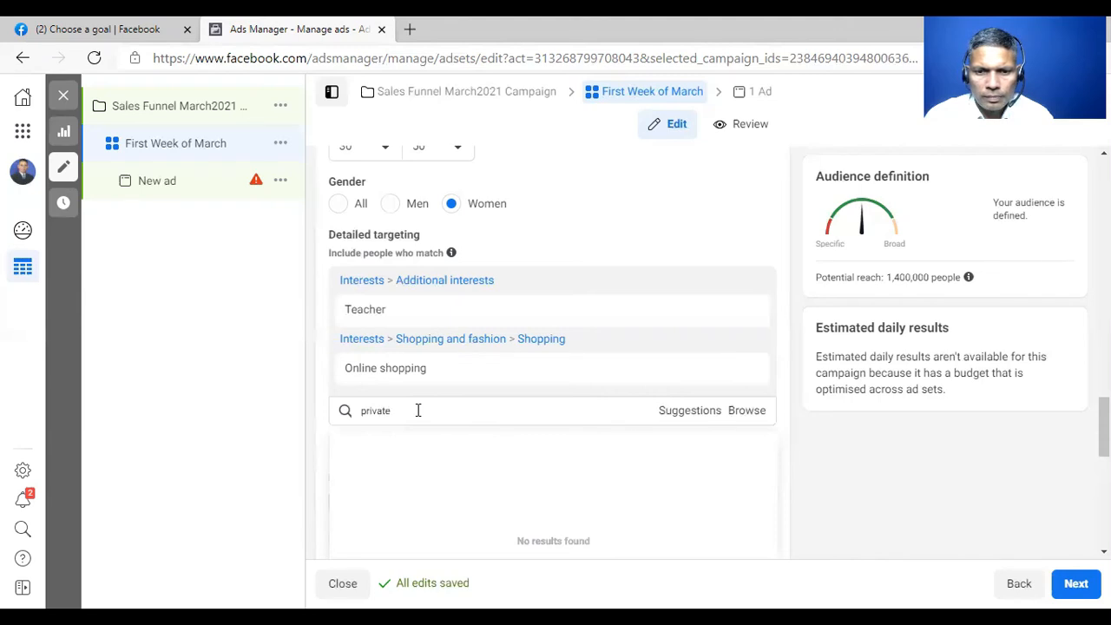
pyautogui.write(' em')
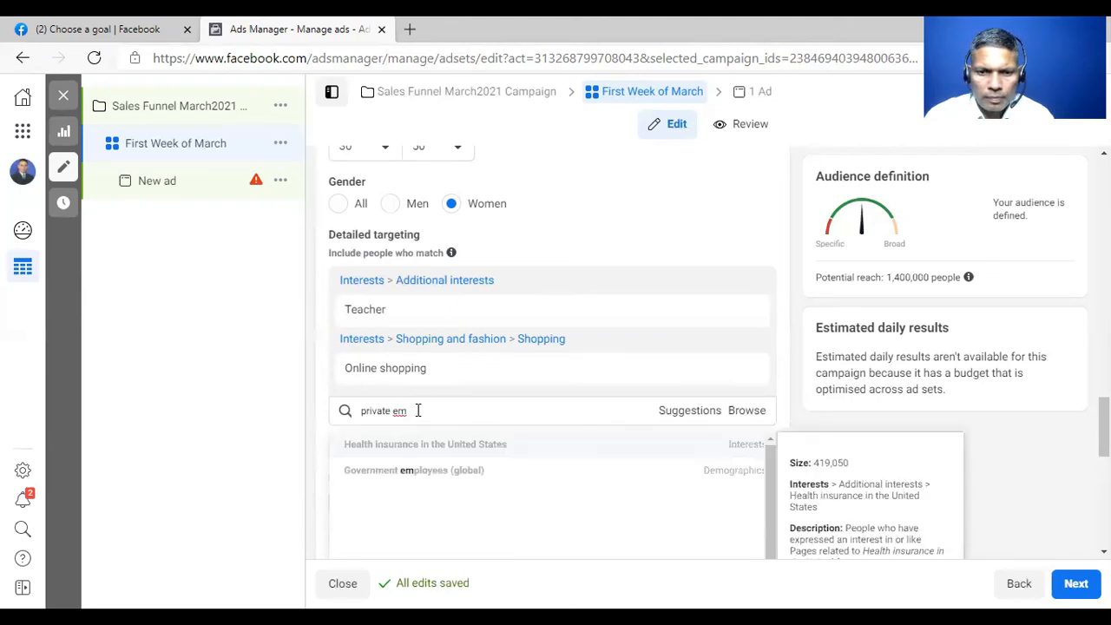
pyautogui.write('p')
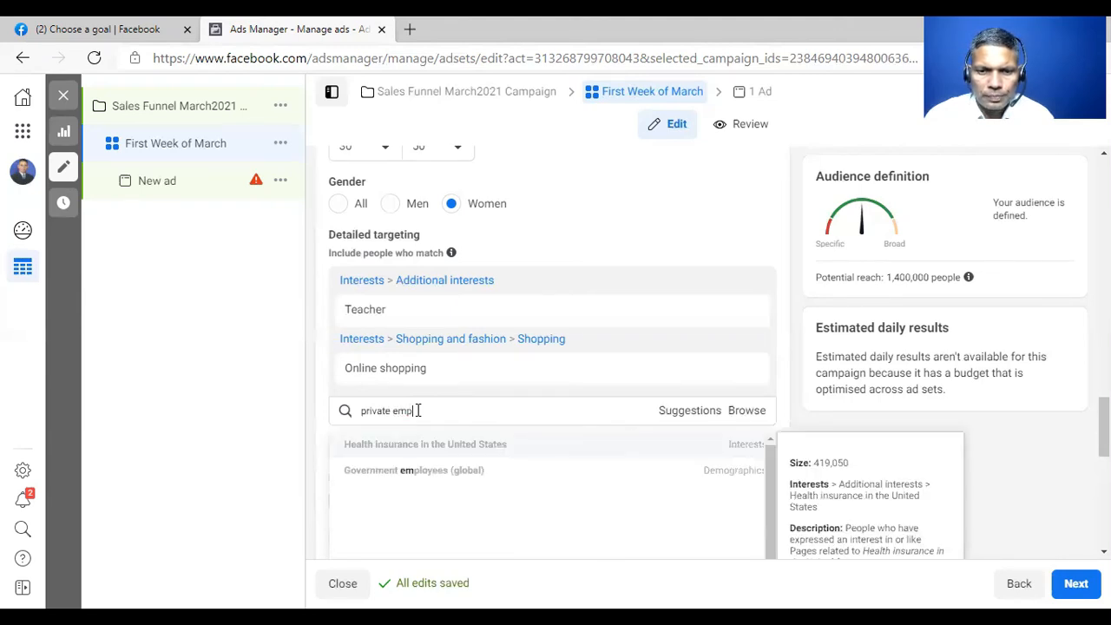
pyautogui.write('loy')
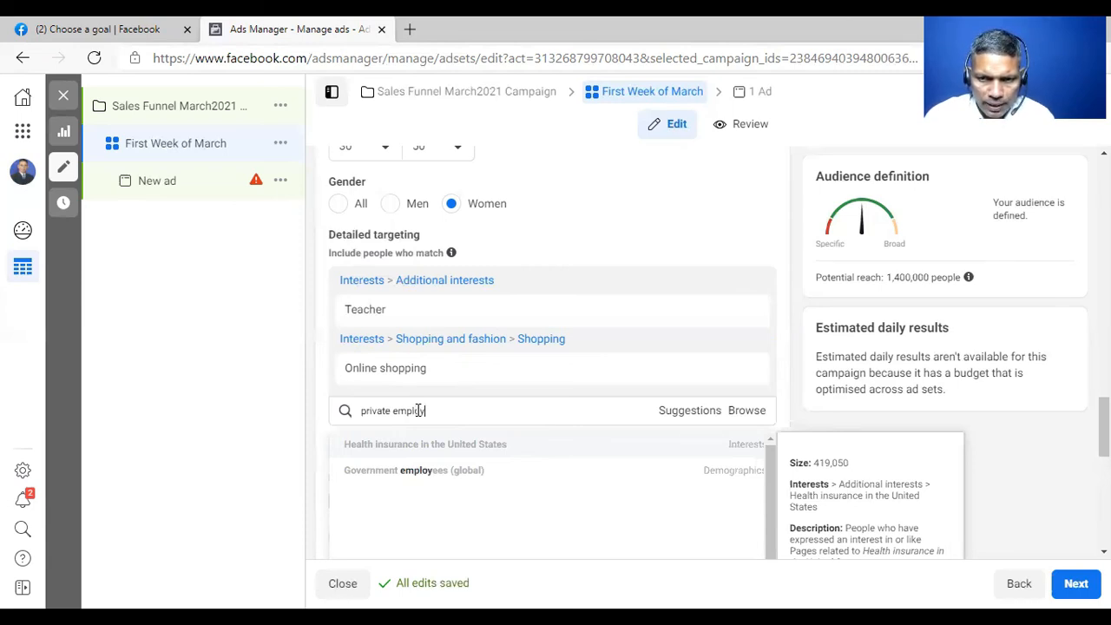
# Search the detailed targeting options for "employees" instead, look through the matches and clear the search.
pyautogui.press('BackSpace')
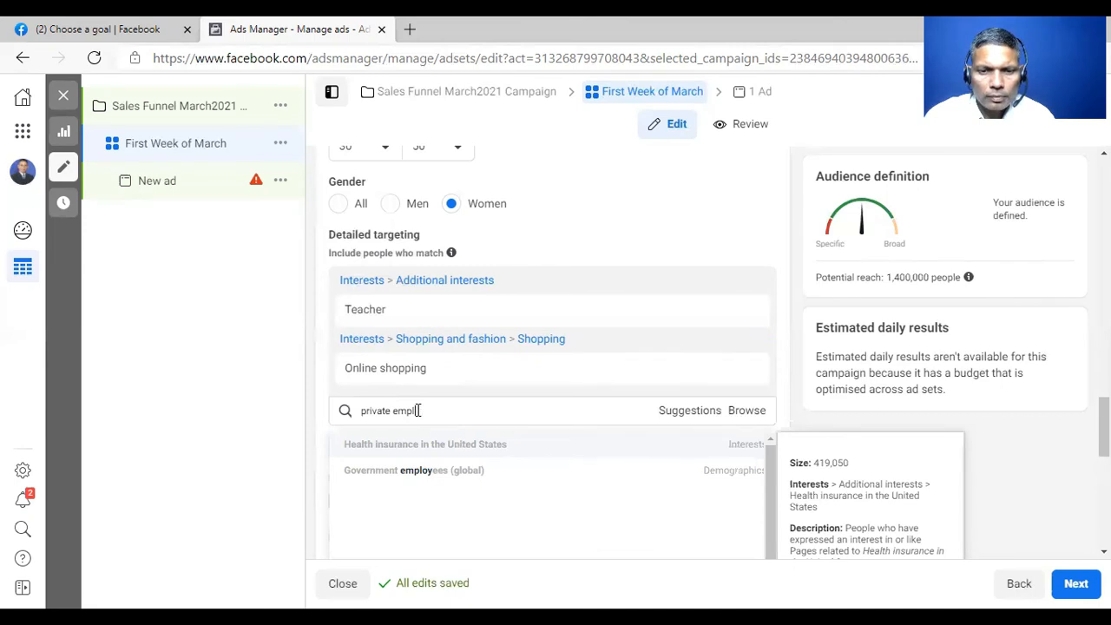
pyautogui.press('BackSpace')
pyautogui.press('BackSpace')
pyautogui.press('BackSpace')
pyautogui.press('BackSpace')
pyautogui.press('BackSpace')
pyautogui.press('BackSpace')
pyautogui.press('BackSpace')
pyautogui.press('BackSpace')
pyautogui.press('BackSpace')
pyautogui.press('BackSpace')
pyautogui.press('BackSpace')
pyautogui.press('BackSpace')
pyautogui.write('emp')
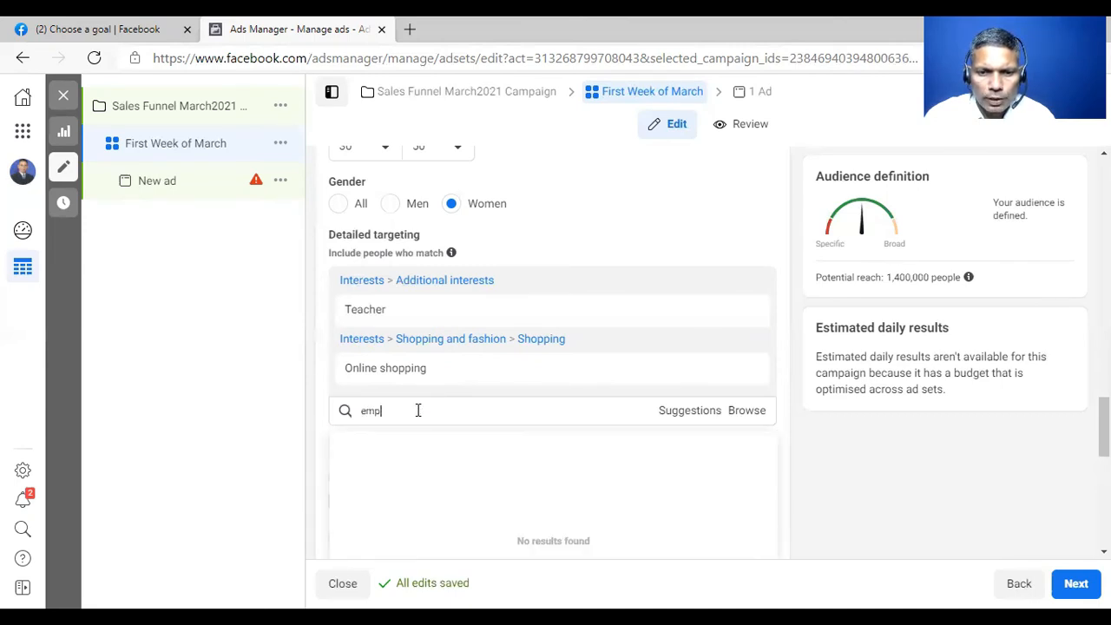
pyautogui.write('loyees')
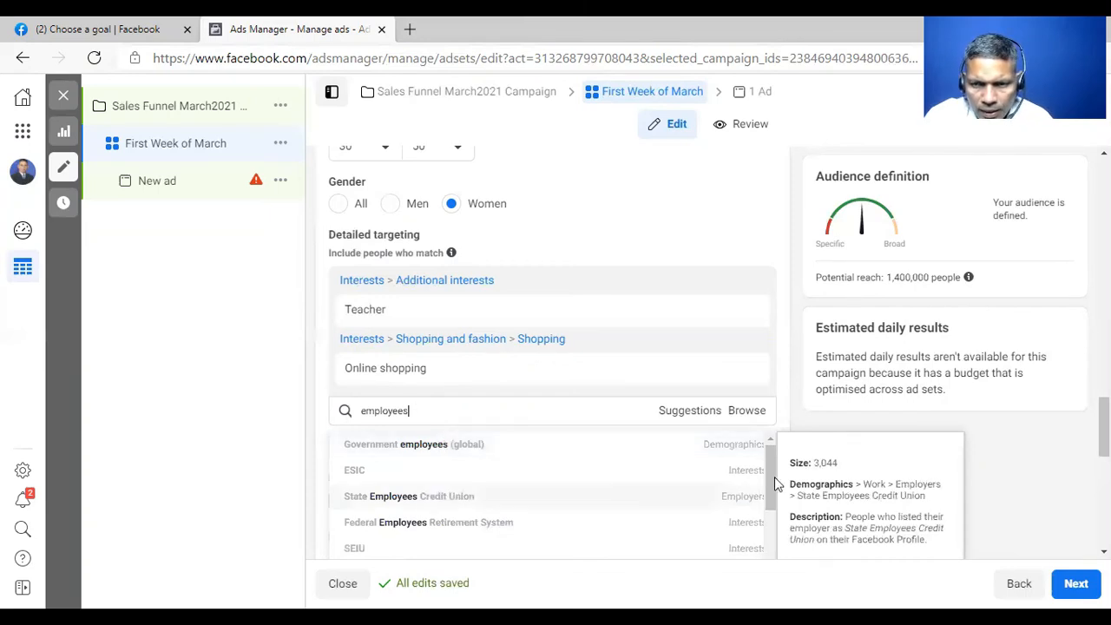
pyautogui.moveTo(775, 481); pyautogui.dragTo(449, 426)
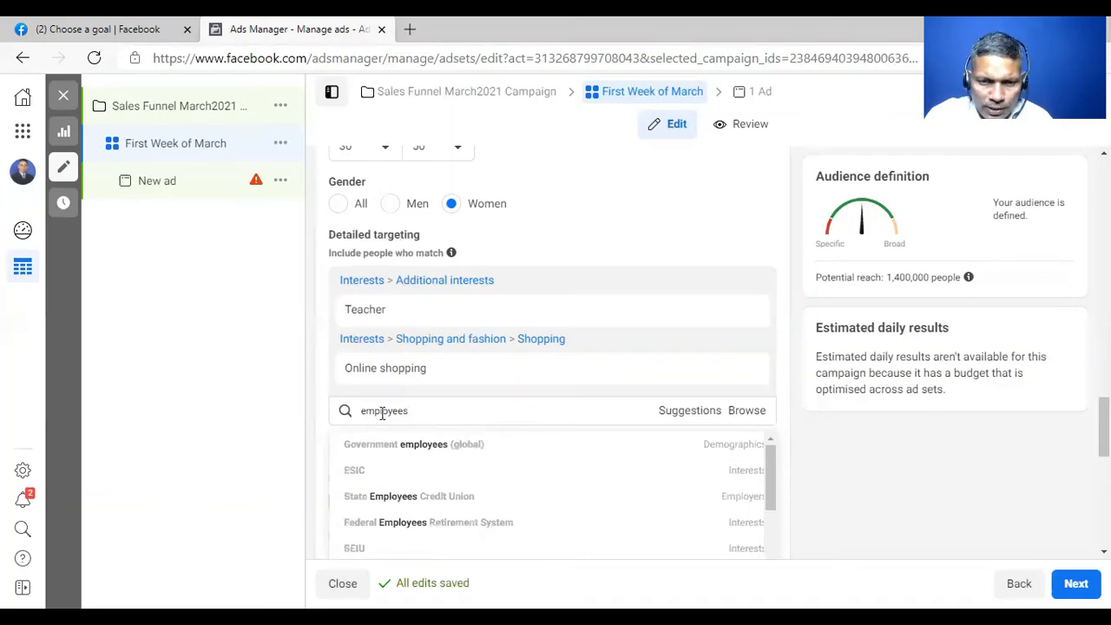
pyautogui.doubleClick(366, 412)
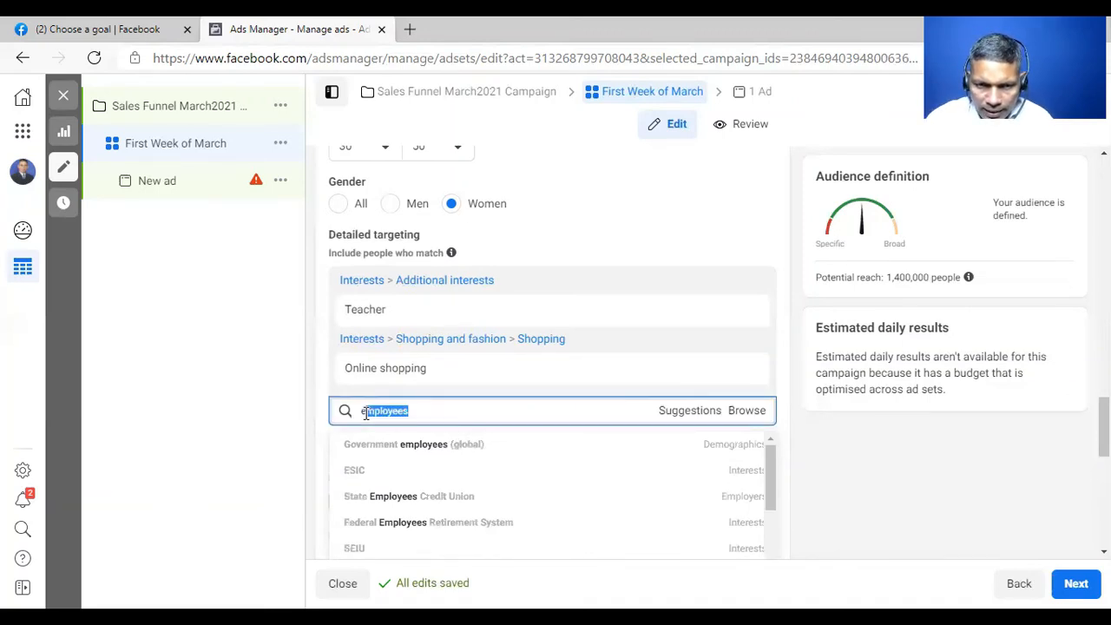
pyautogui.write('e')
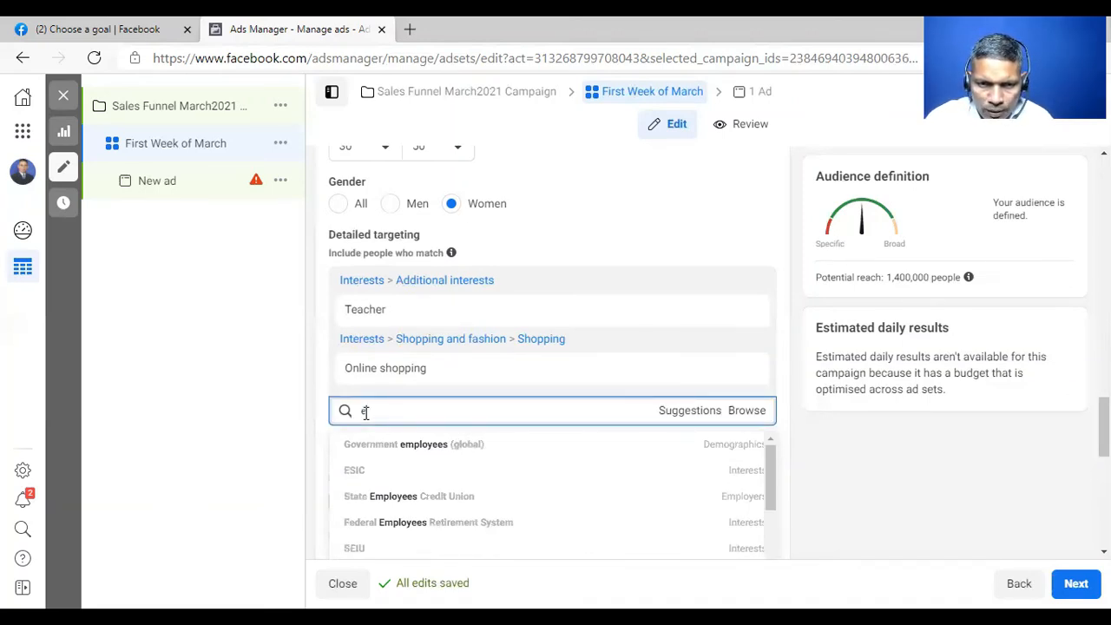
pyautogui.press('BackSpace')
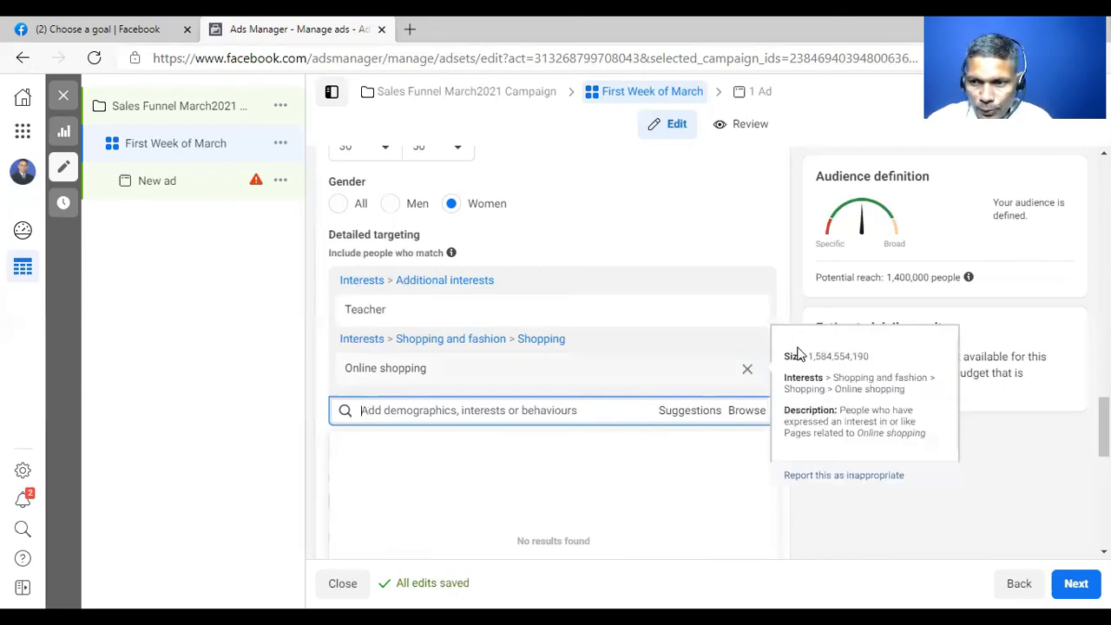
pyautogui.scroll(-1, 552, 348)
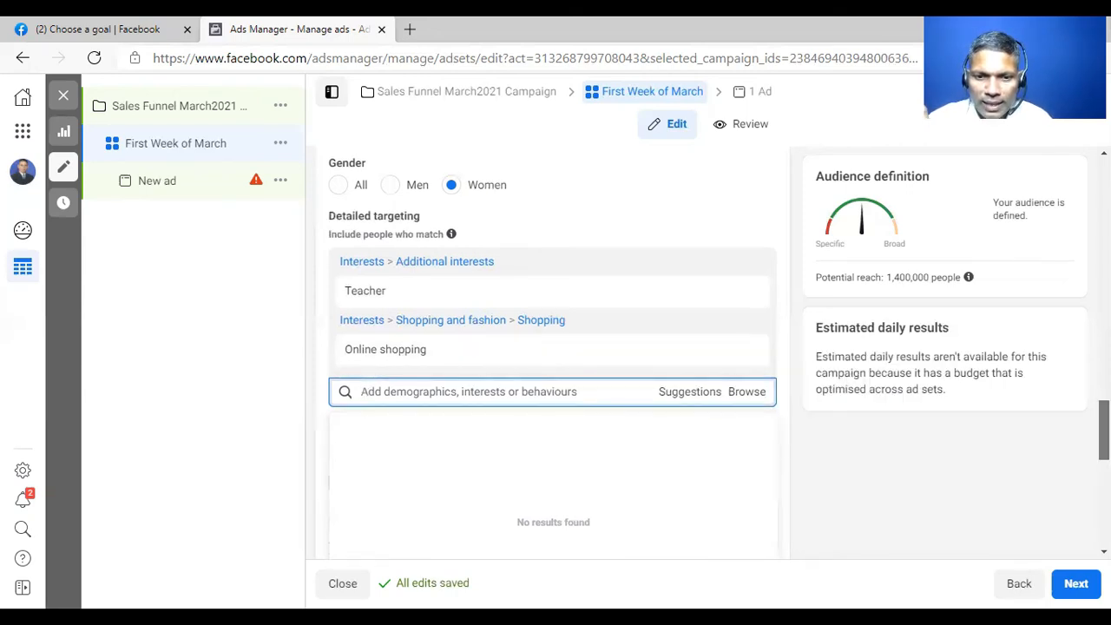
pyautogui.scroll(-3, 553, 347)
pyautogui.scroll(4, 730, 235)
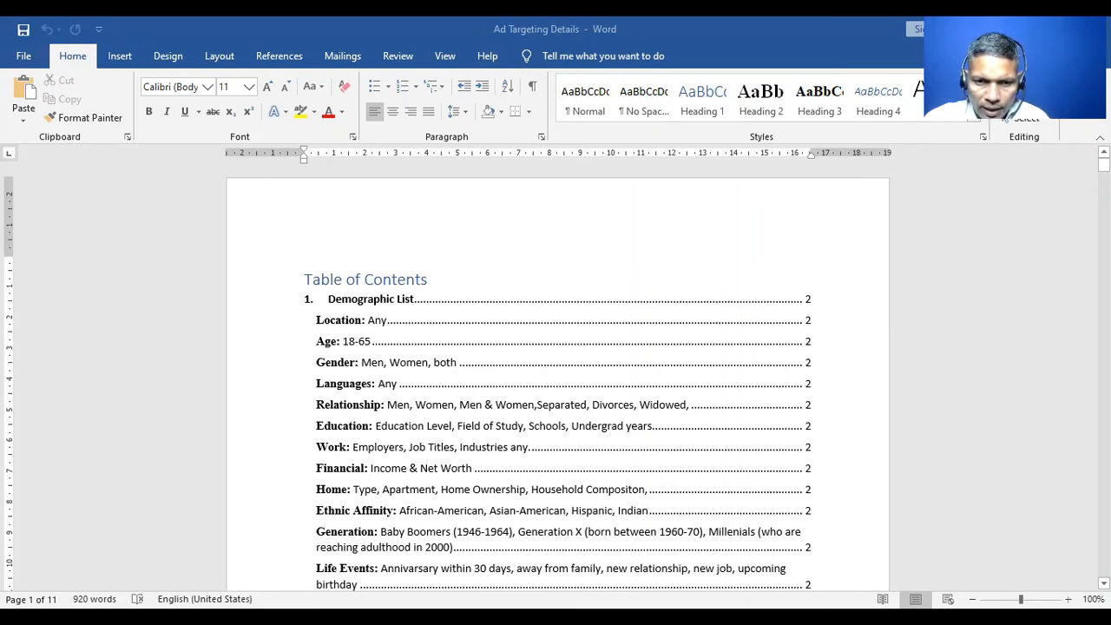
# Look through the Ad Targeting Details document in Word, covering the demographic, behaviour and interests lists in its table of contents.
pyautogui.scroll(-5, 300, 252)
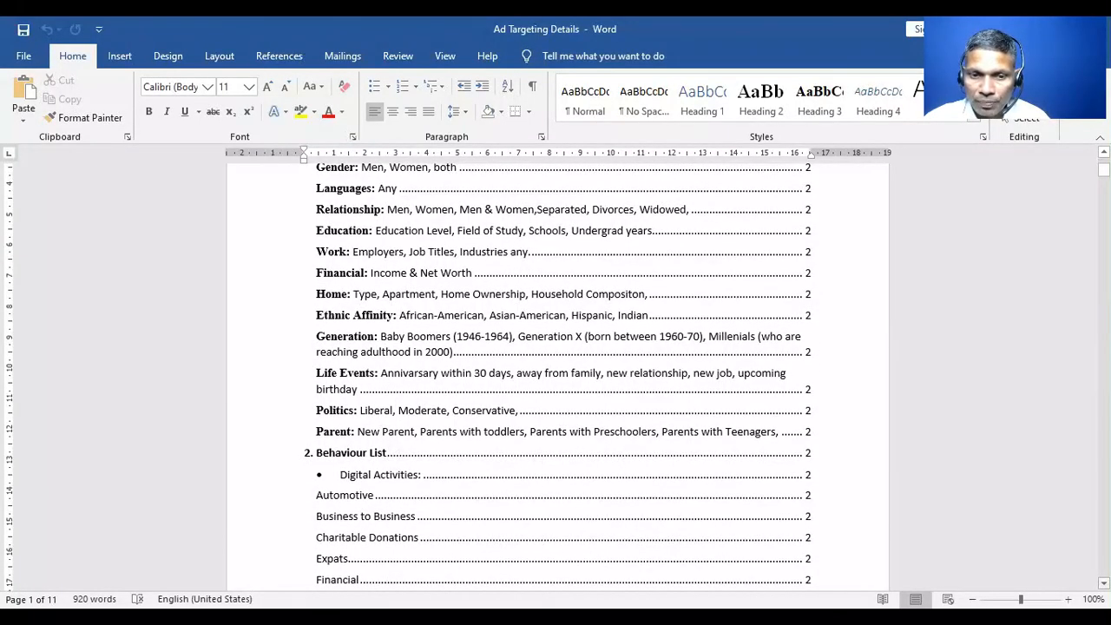
pyautogui.scroll(-6, 556, 373)
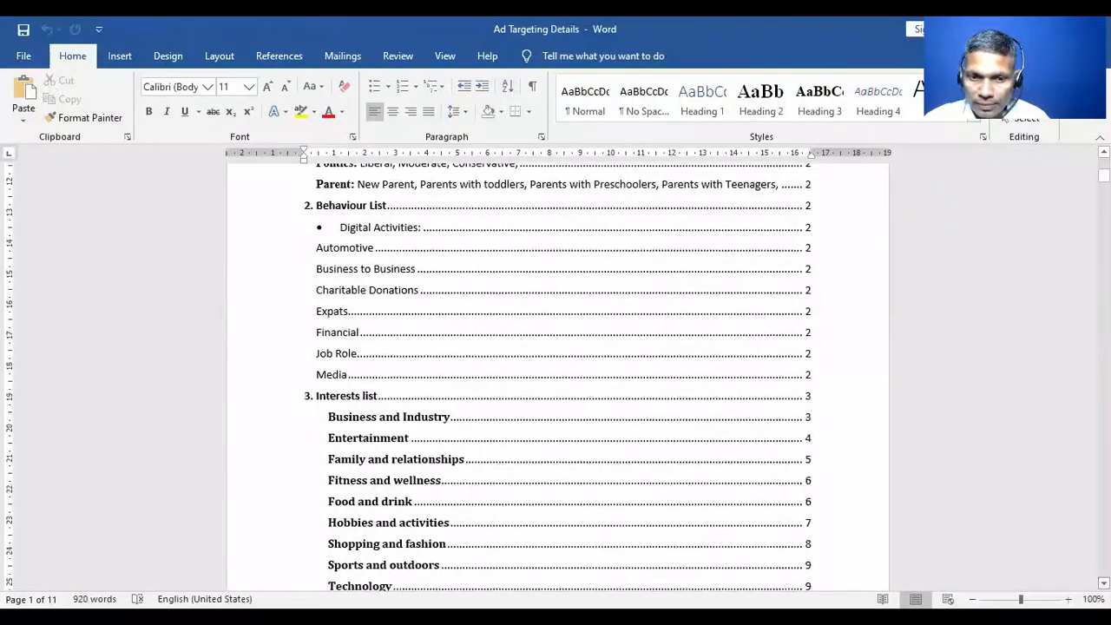
pyautogui.scroll(-1, 555, 374)
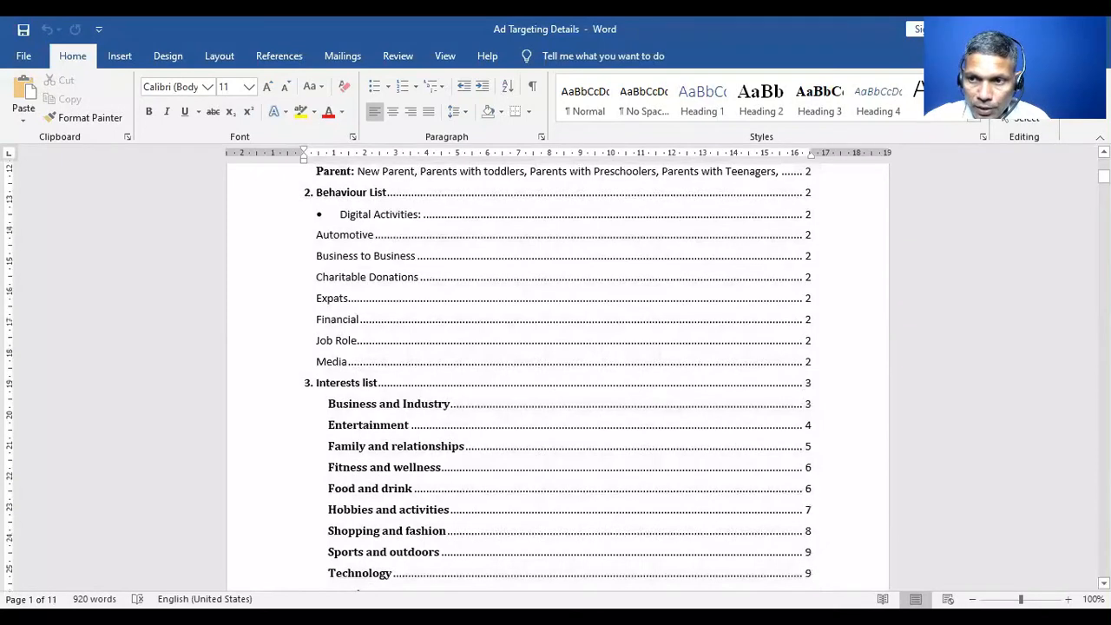
pyautogui.moveTo(1105, 177); pyautogui.dragTo(1104, 296)
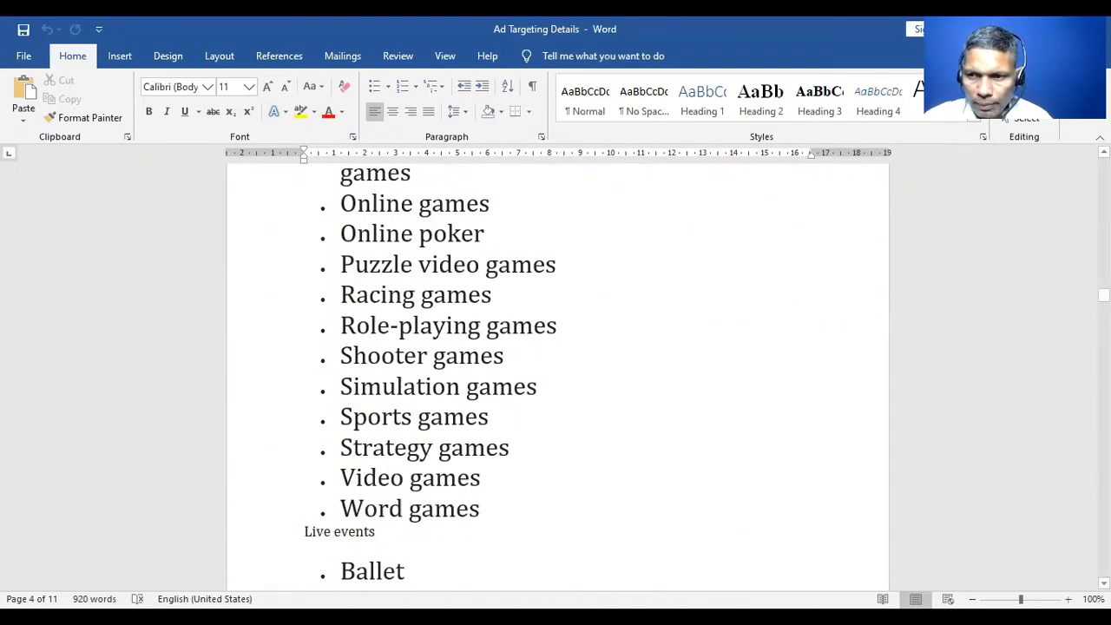
pyautogui.moveTo(1103, 296); pyautogui.dragTo(1104, 165)
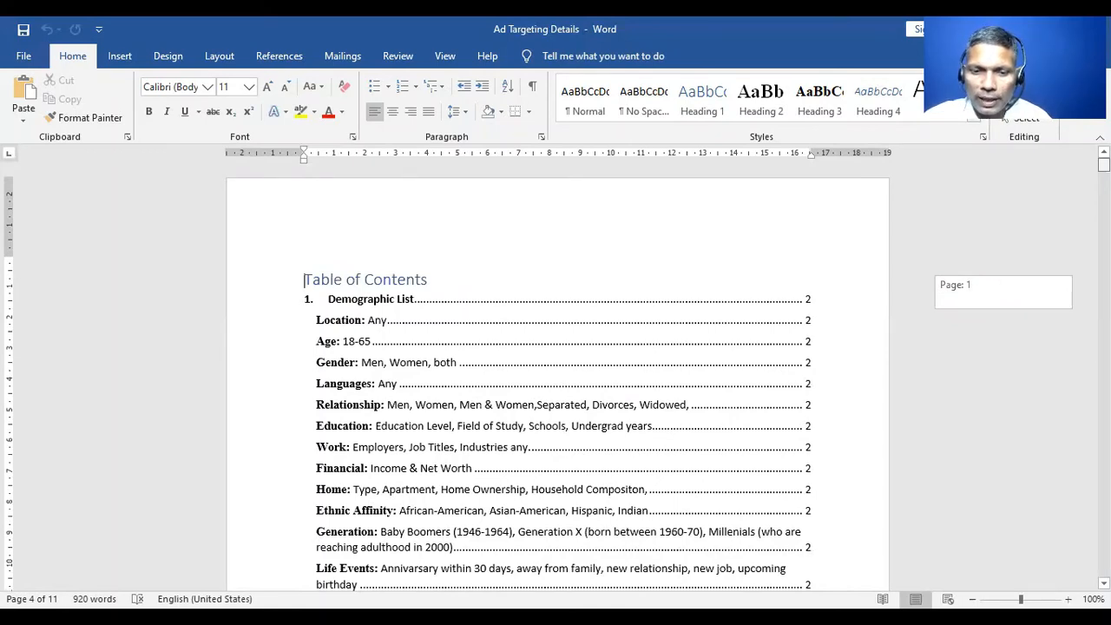
pyautogui.moveTo(1104, 165); pyautogui.dragTo(1104, 165)
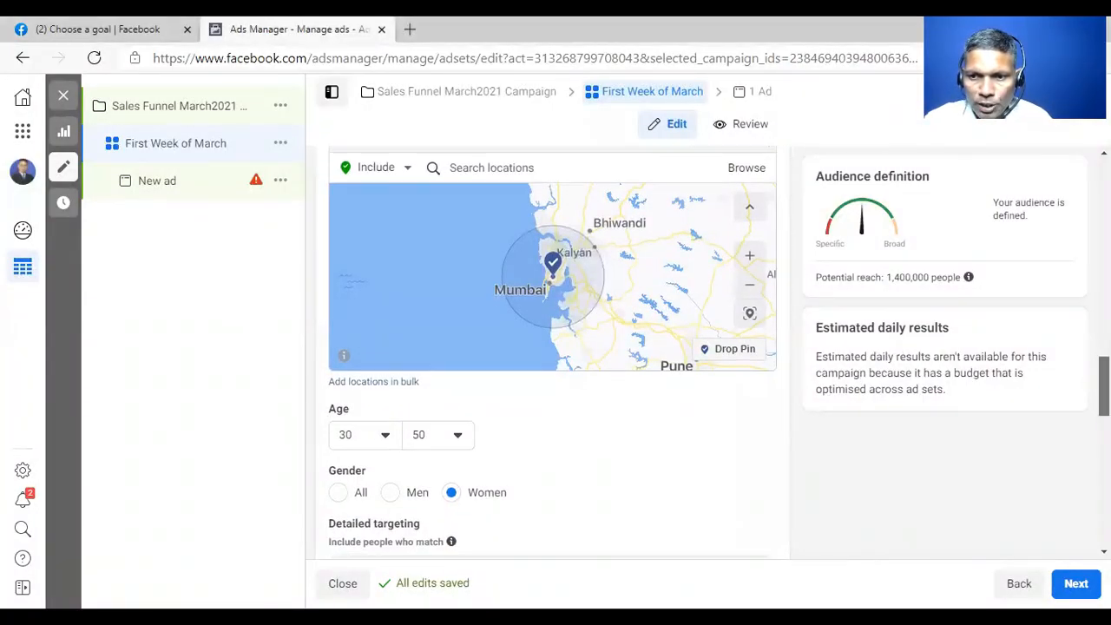
# Review the ad set's placements and its optimisation and delivery settings in Ads Manager, expanding the extra options about when charges apply.
pyautogui.scroll(-2, 552, 347)
pyautogui.scroll(-3, 552, 352)
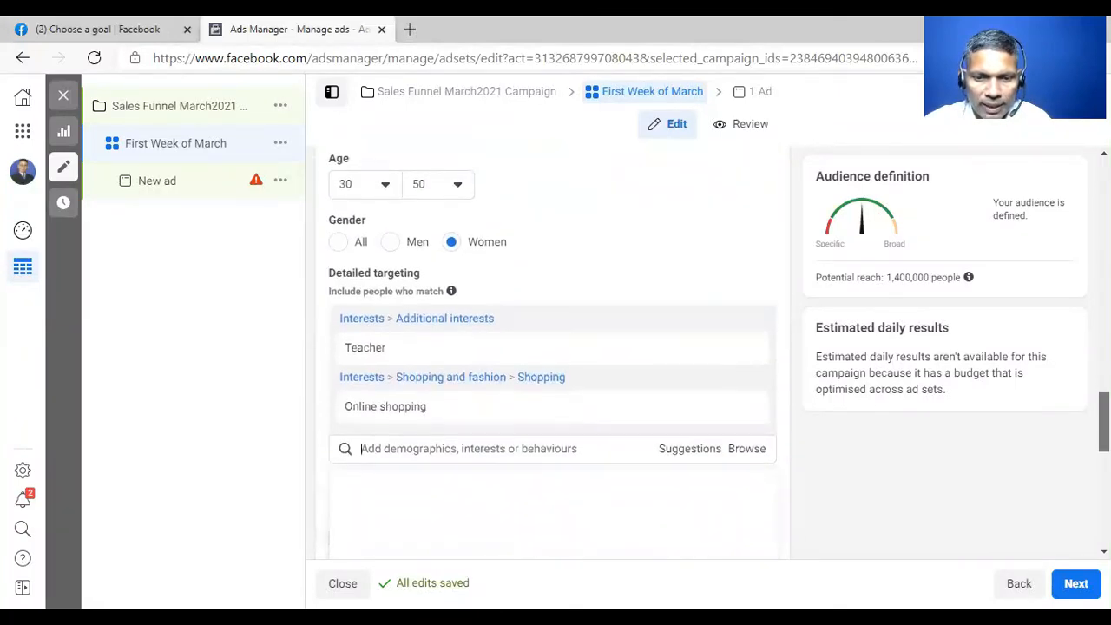
pyautogui.scroll(-1, 552, 352)
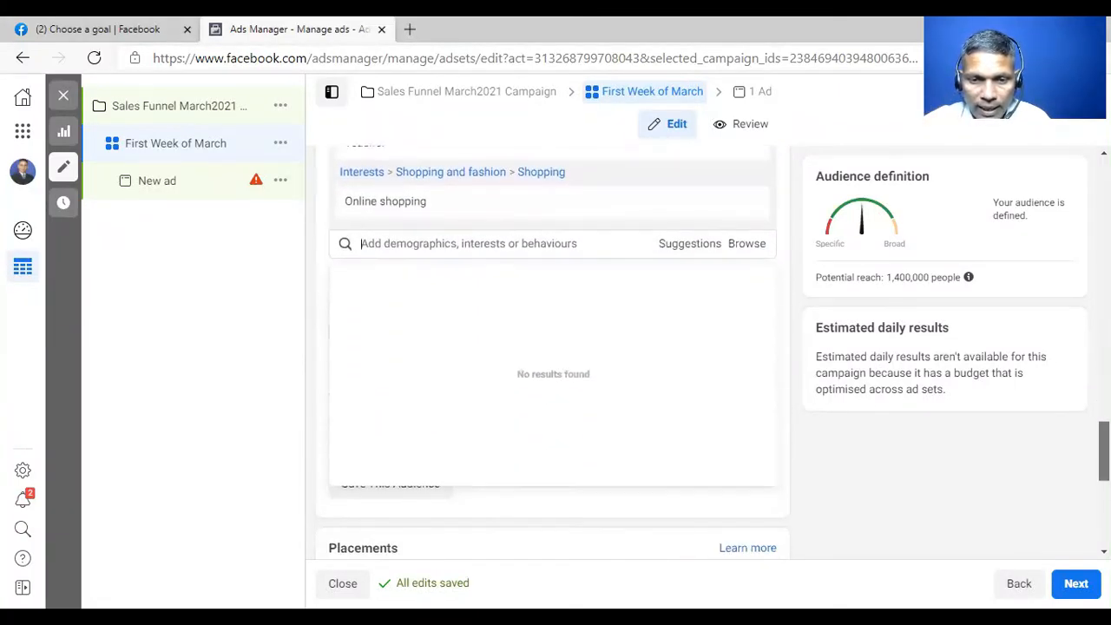
pyautogui.scroll(-1, 552, 353)
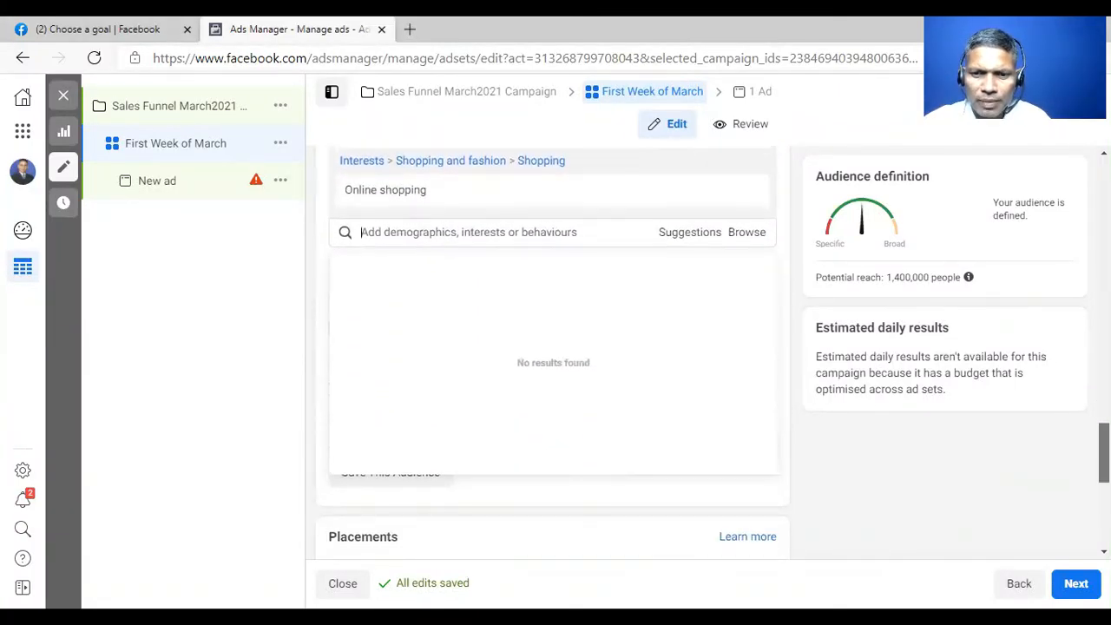
pyautogui.scroll(-2, 553, 352)
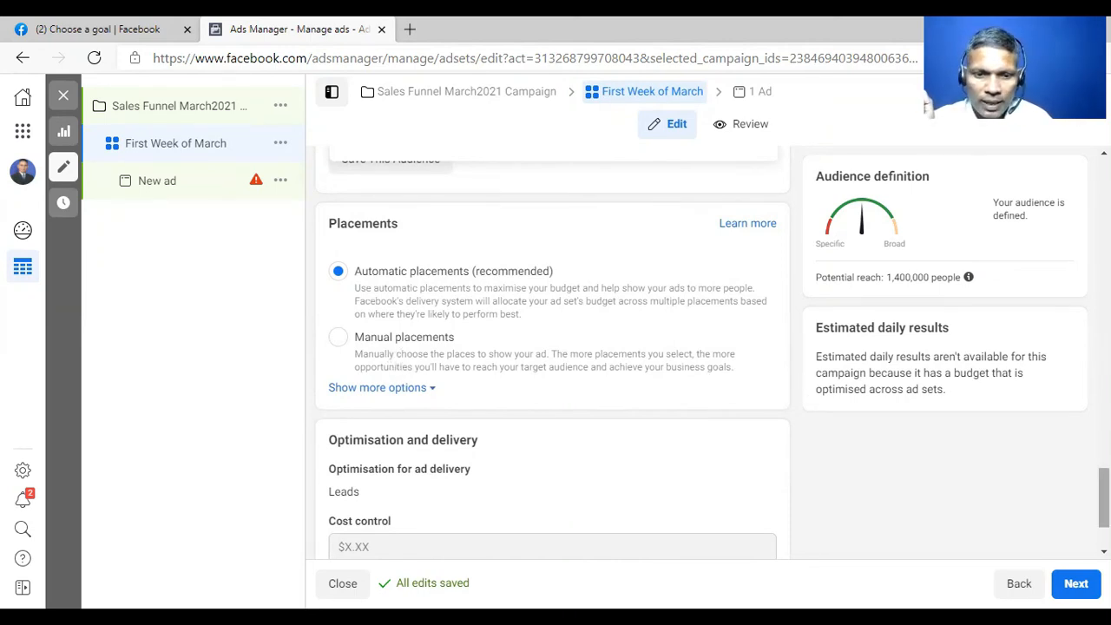
pyautogui.scroll(-2, 484, 415)
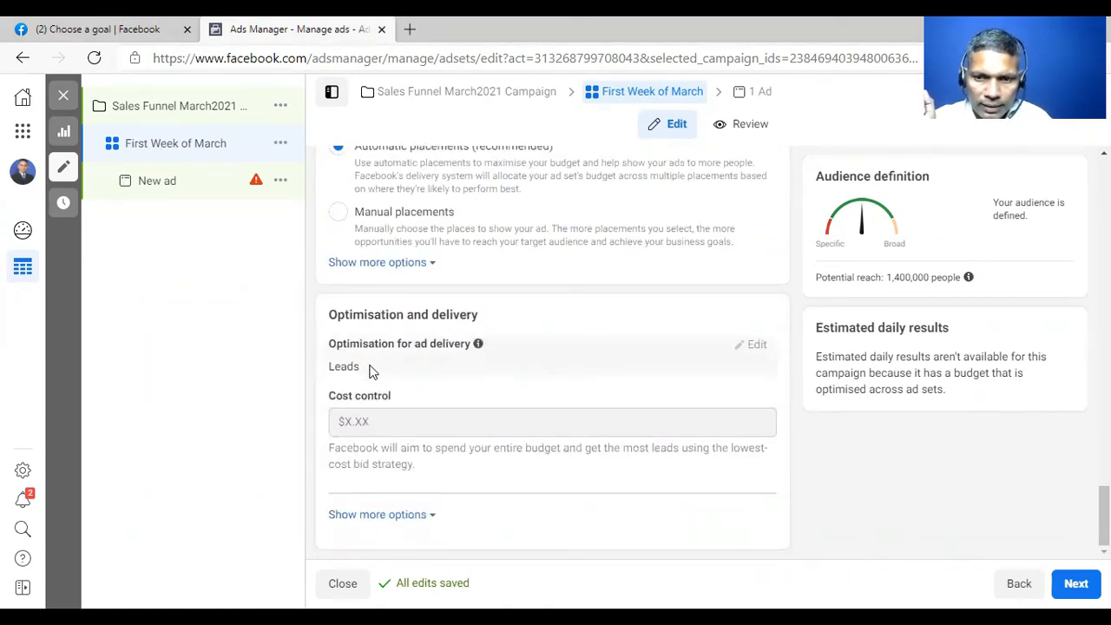
pyautogui.moveTo(370, 419)
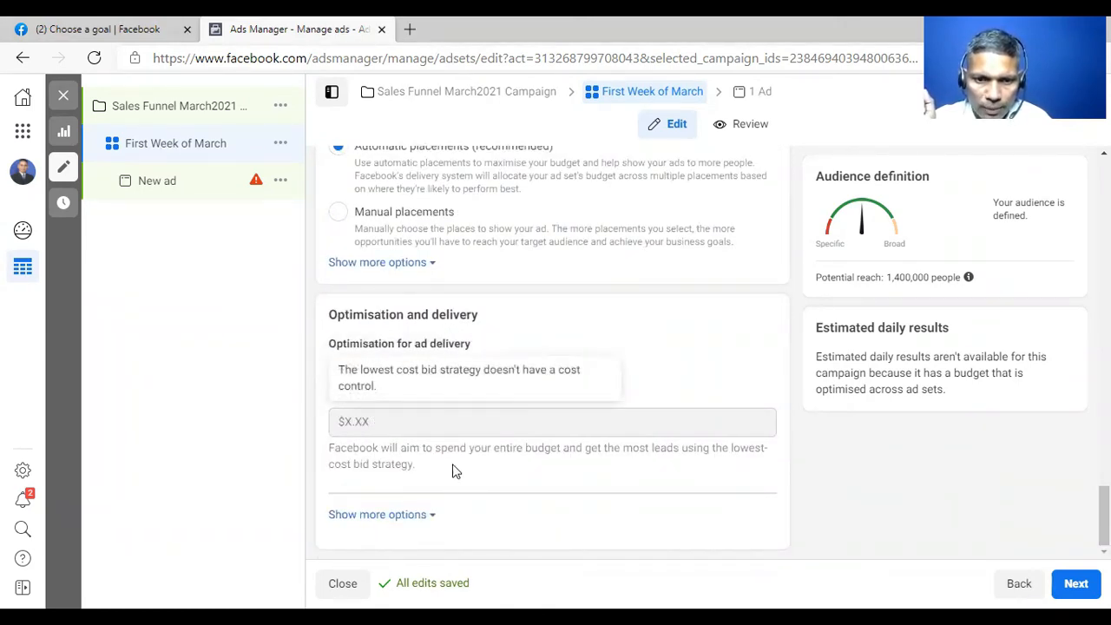
pyautogui.click(415, 516)
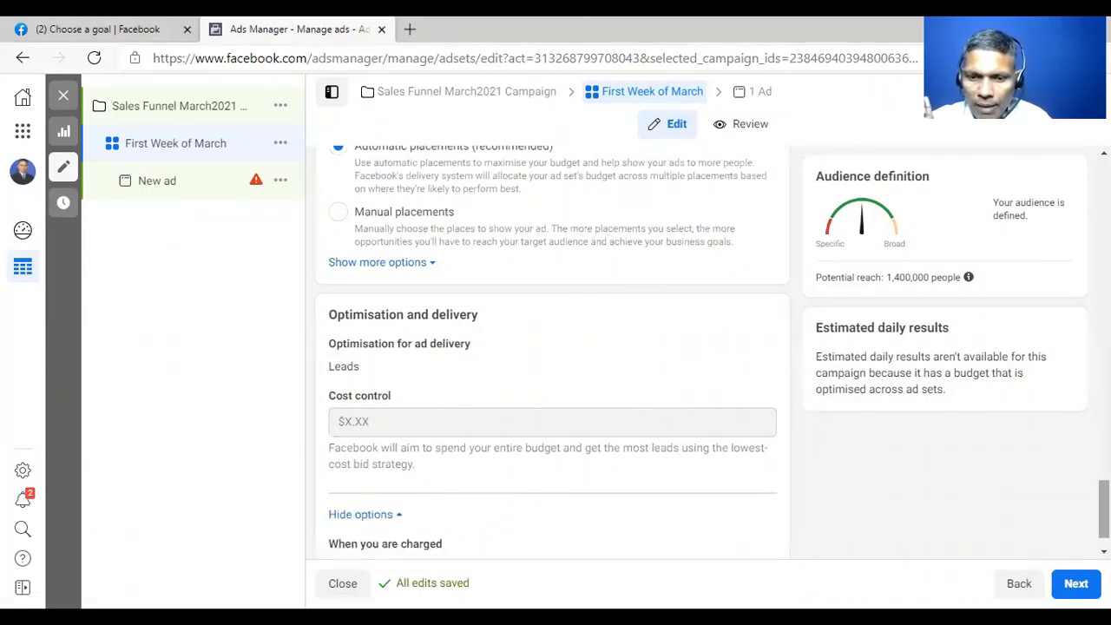
pyautogui.scroll(-1, 675, 506)
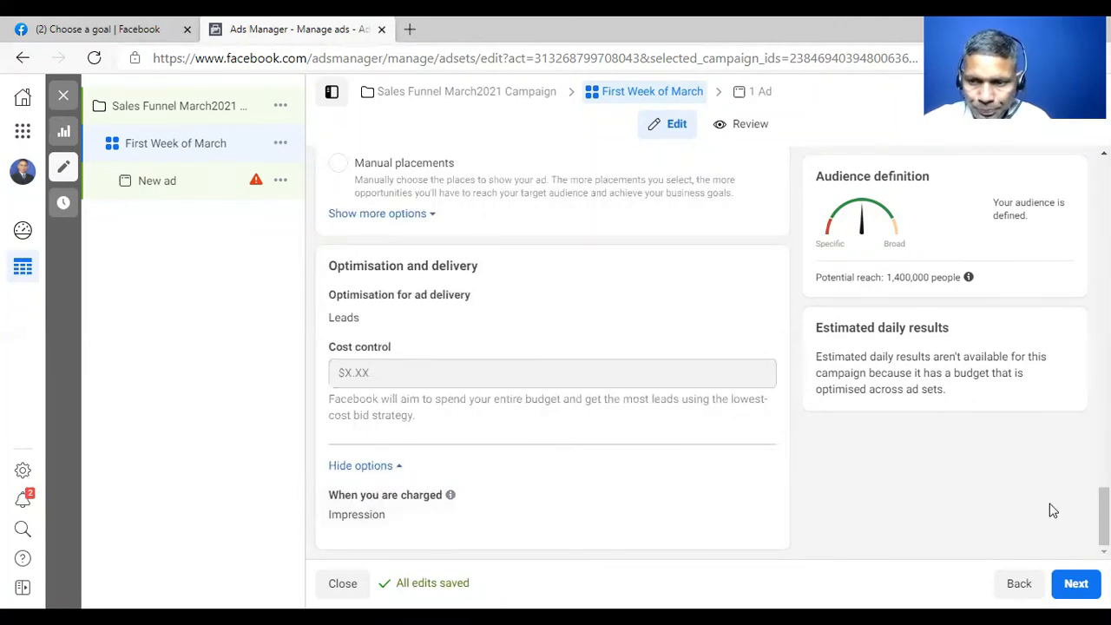
# Continue to the ad level and name the ad "Sales Funnel in 1 Day".
pyautogui.click(1076, 583)
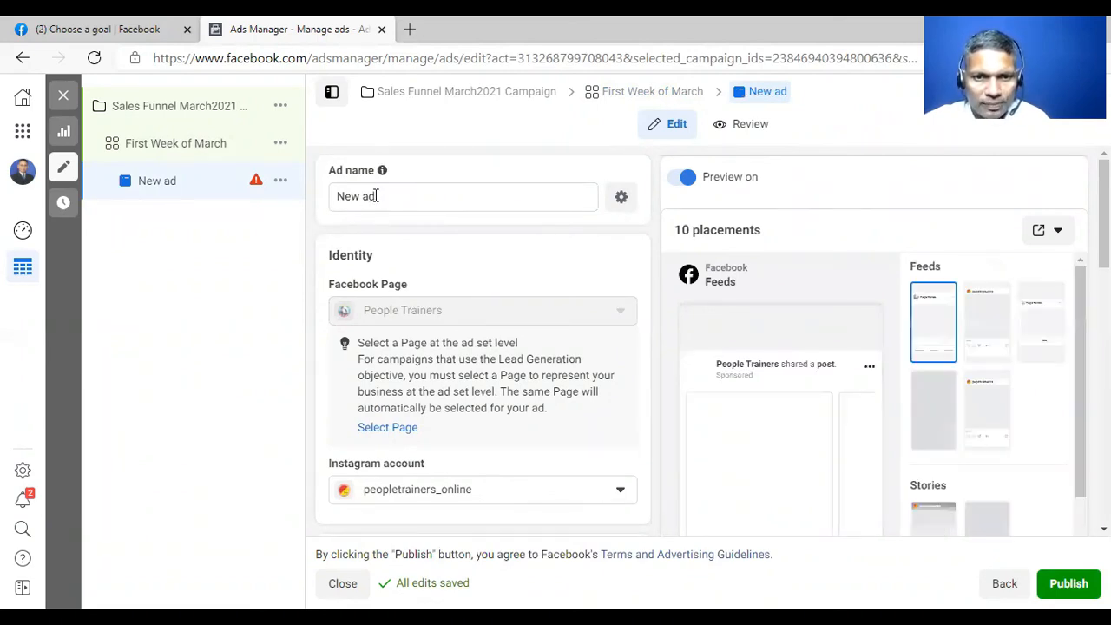
pyautogui.tripleClick(339, 196)
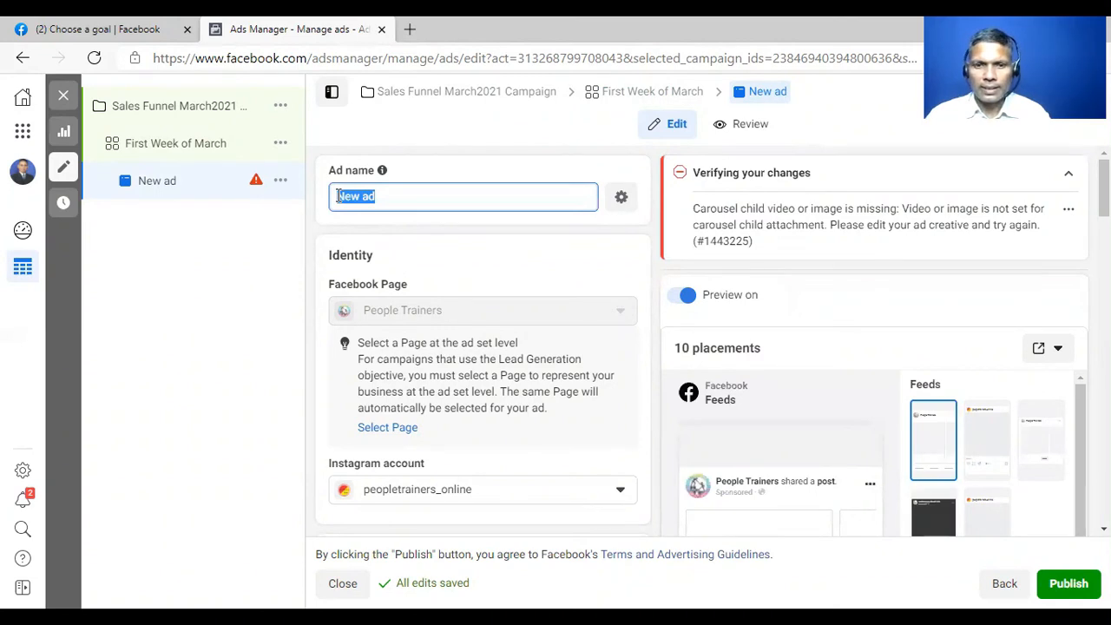
pyautogui.write('Sales ')
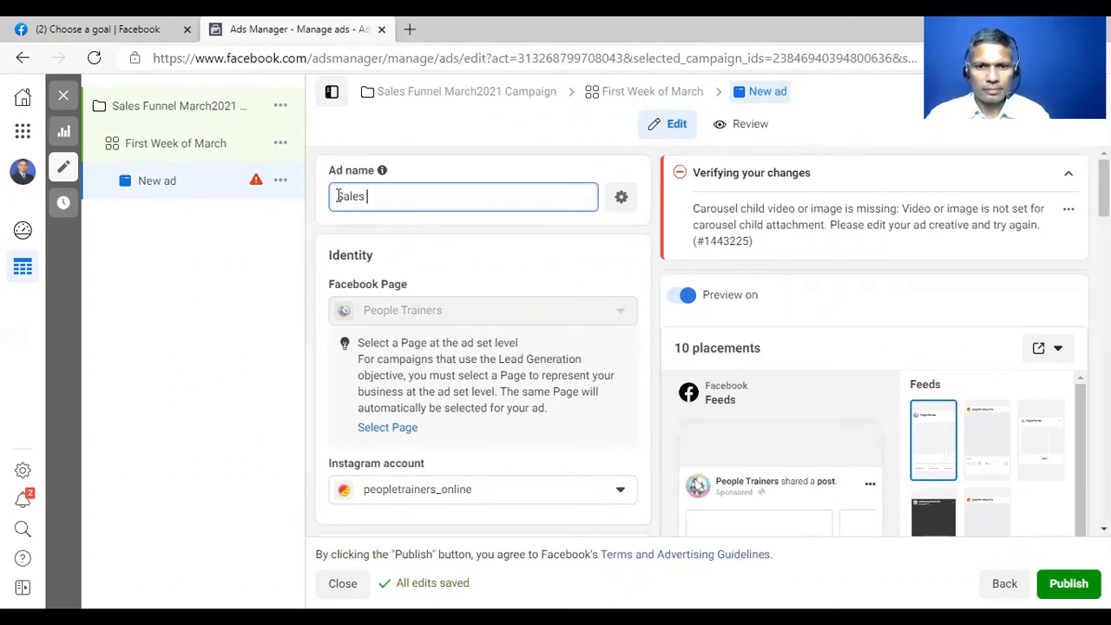
pyautogui.write('Funnel in ')
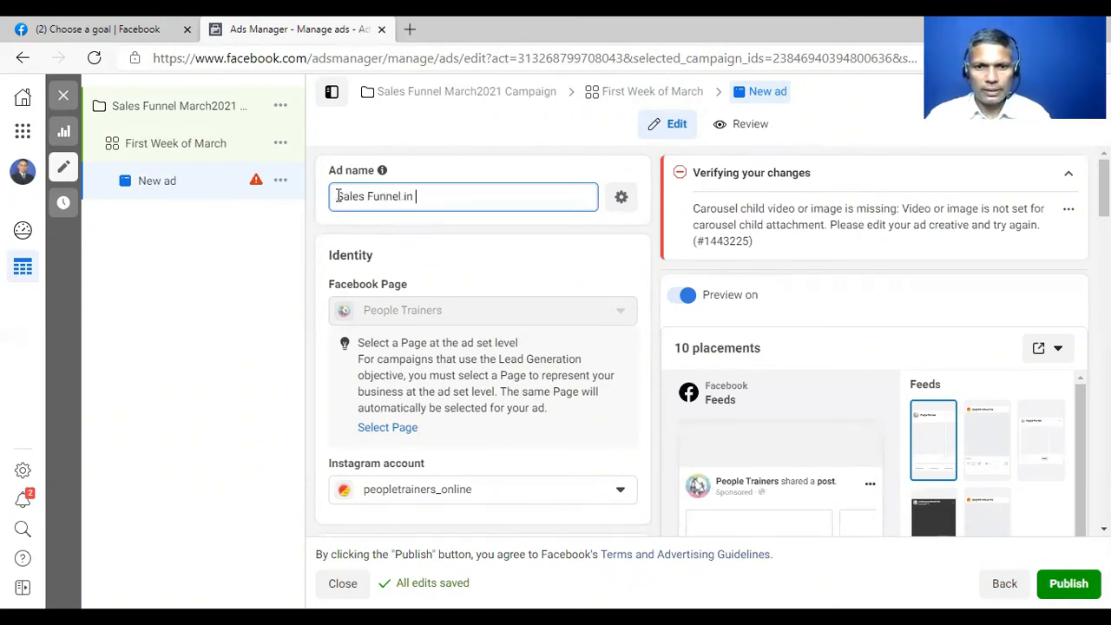
pyautogui.write('1 Day')
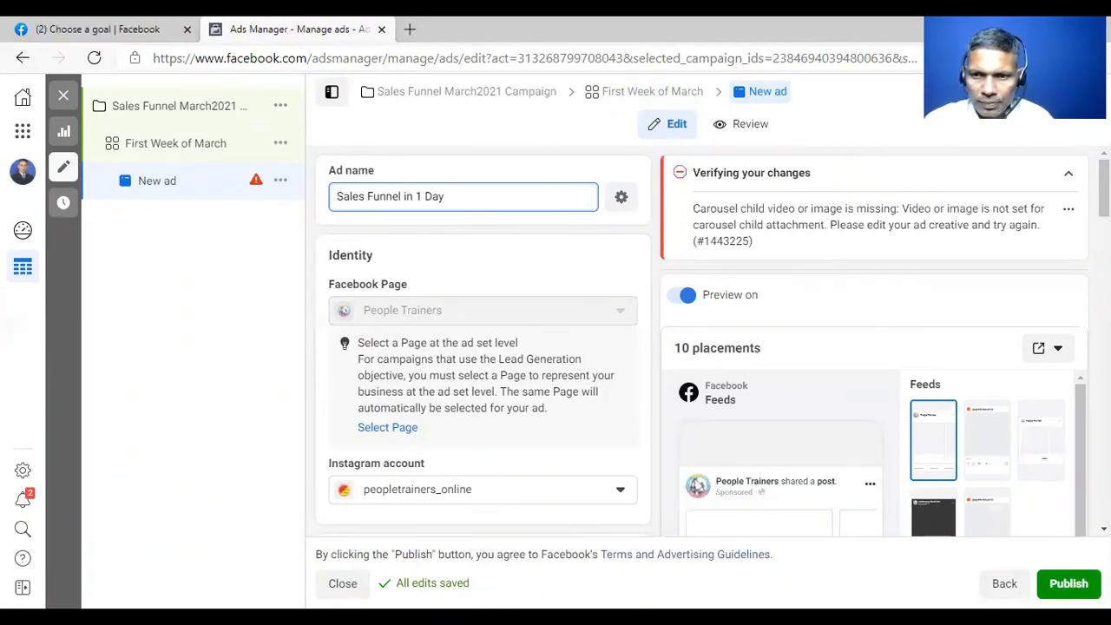
# Examine the ad's identity settings, including the Facebook Page and the list of available Instagram accounts.
pyautogui.scroll(-2, 483, 348)
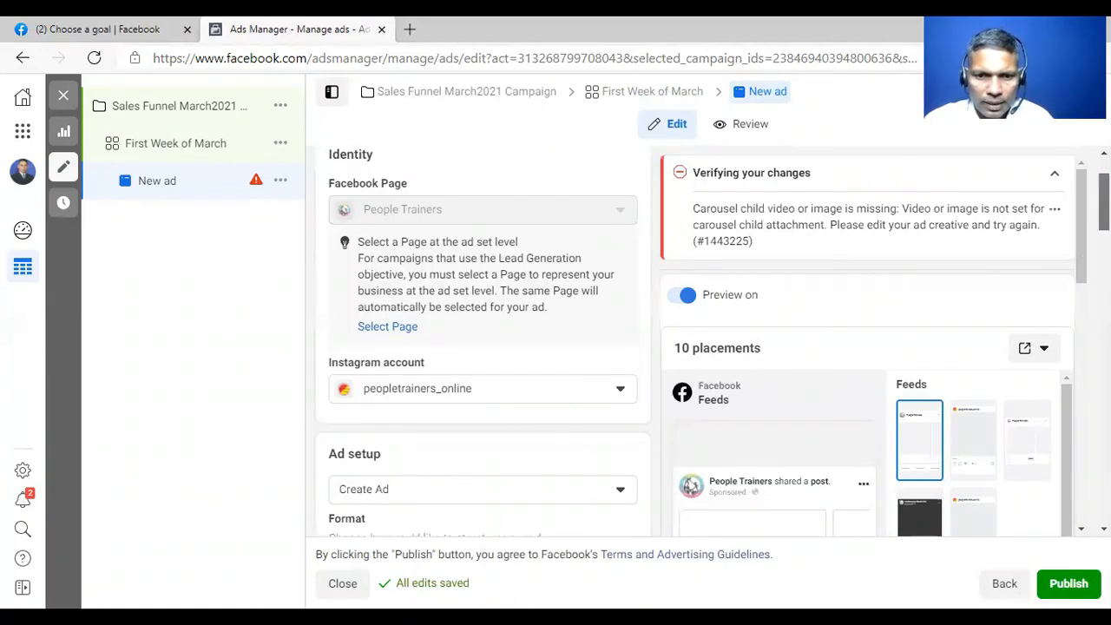
pyautogui.scroll(-1, 483, 347)
pyautogui.scroll(-1, 483, 348)
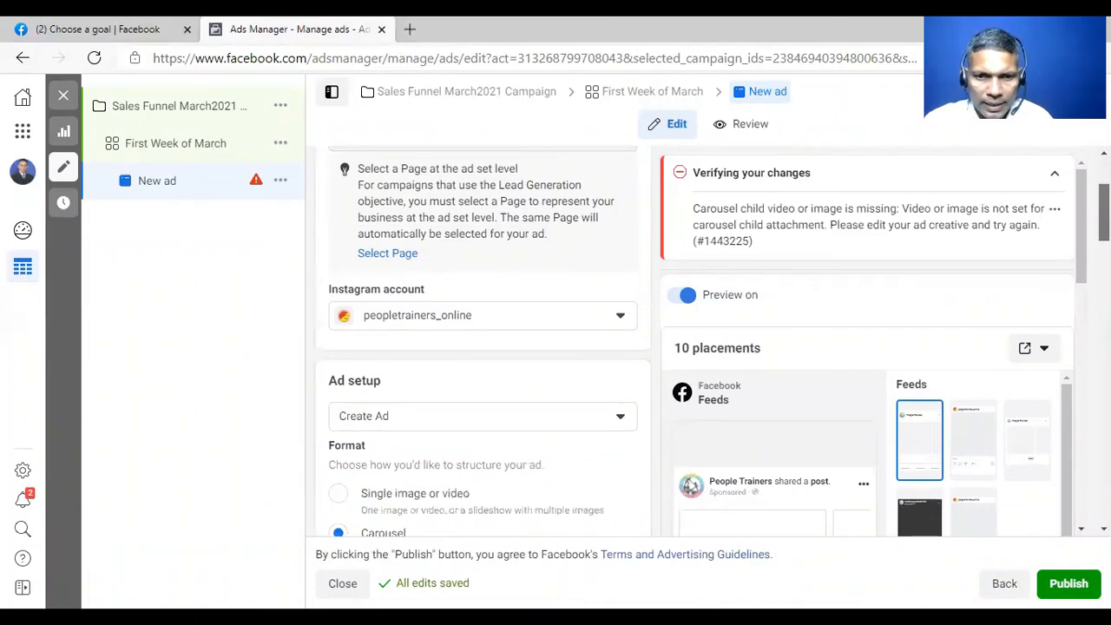
pyautogui.scroll(-1, 483, 348)
pyautogui.scroll(-1, 474, 292)
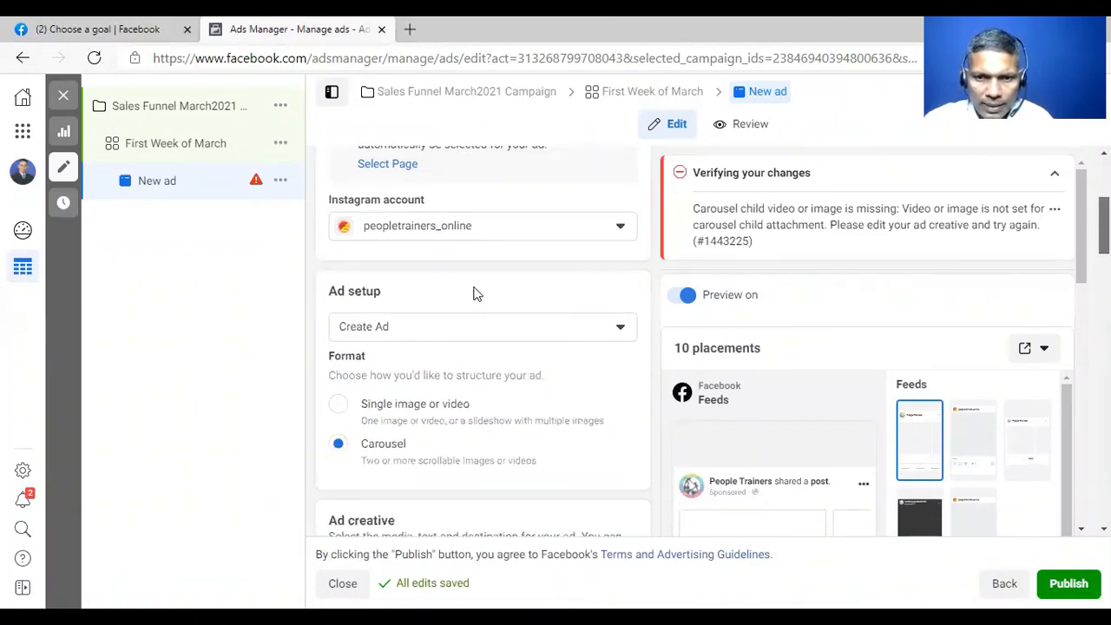
pyautogui.click(467, 222)
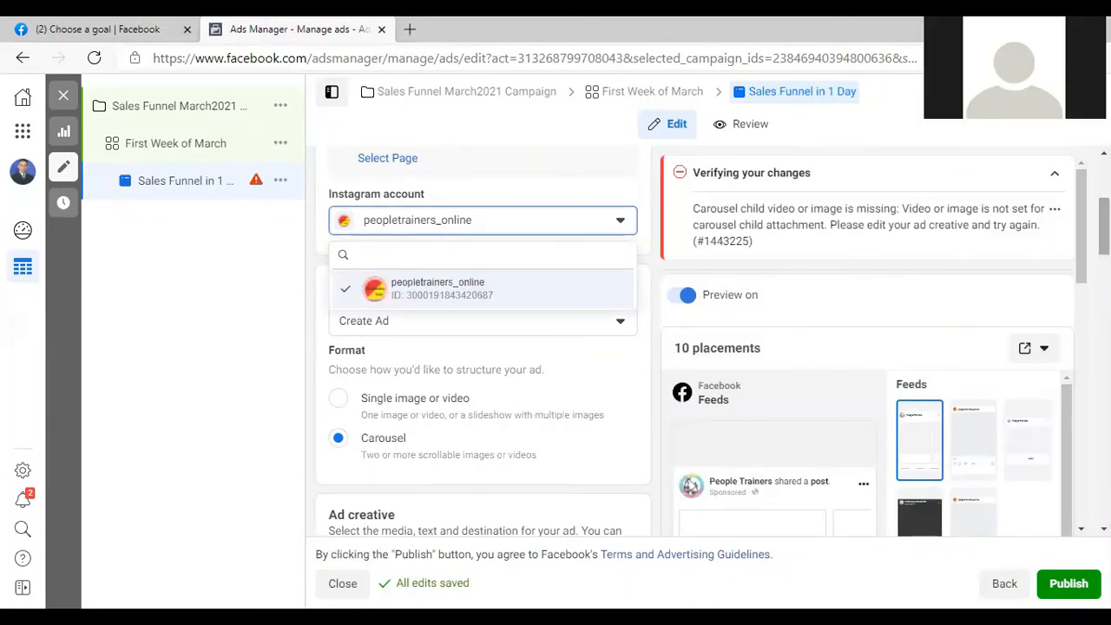
pyautogui.moveTo(1105, 226); pyautogui.dragTo(1104, 201)
pyautogui.scroll(1, 483, 348)
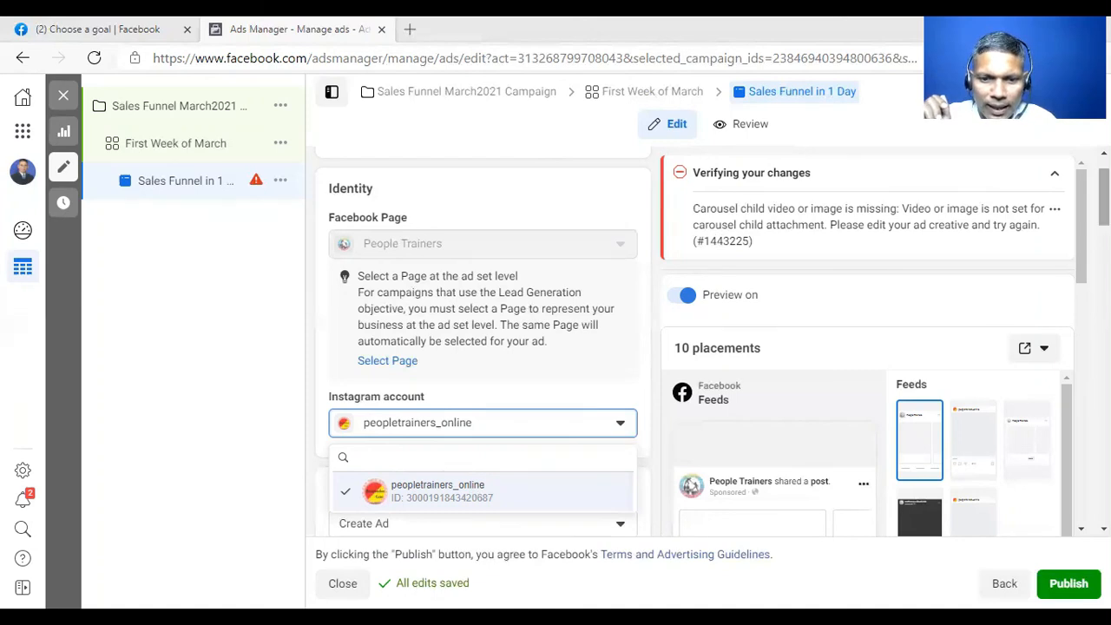
pyautogui.moveTo(1105, 208); pyautogui.dragTo(1104, 211)
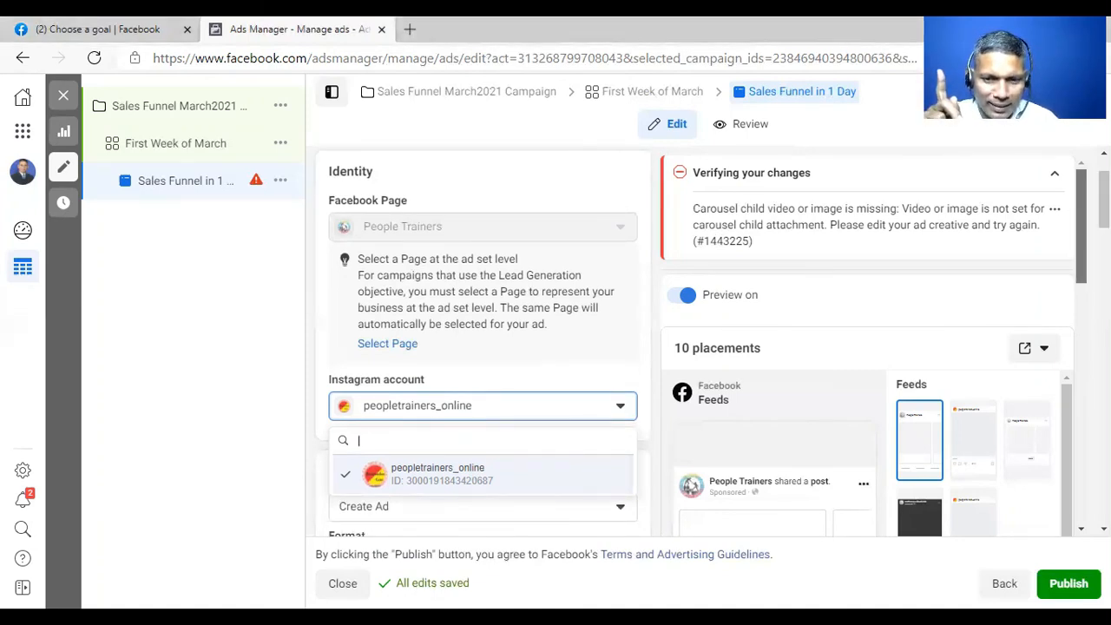
pyautogui.scroll(-1, 868, 348)
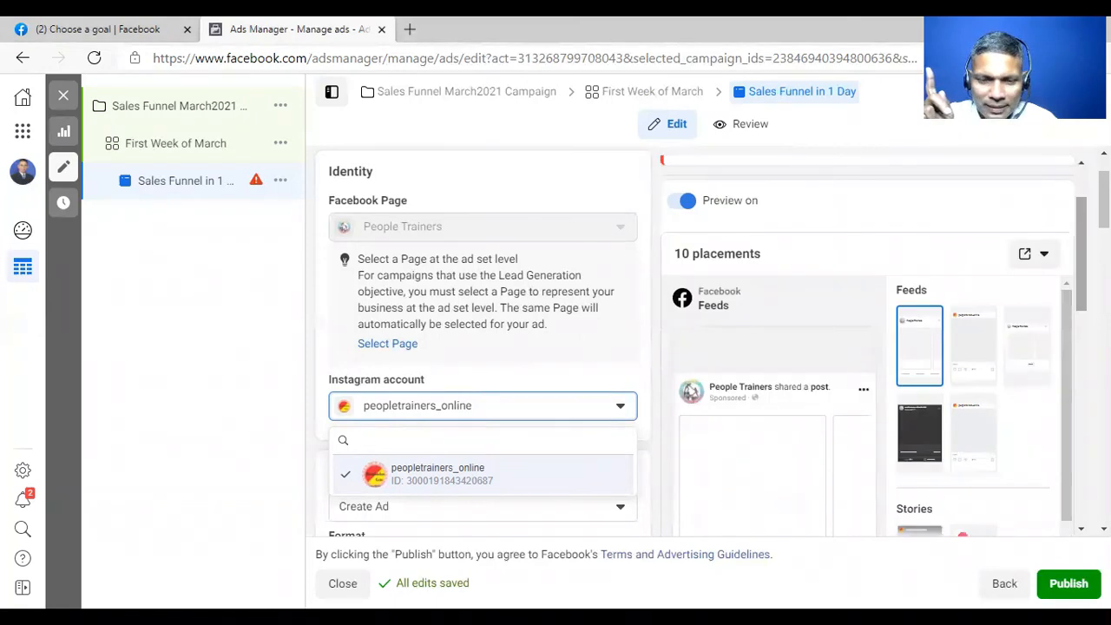
# Set the ad format to Single image or video and check the ad setup and creative sections.
pyautogui.moveTo(1105, 200); pyautogui.dragTo(1105, 240)
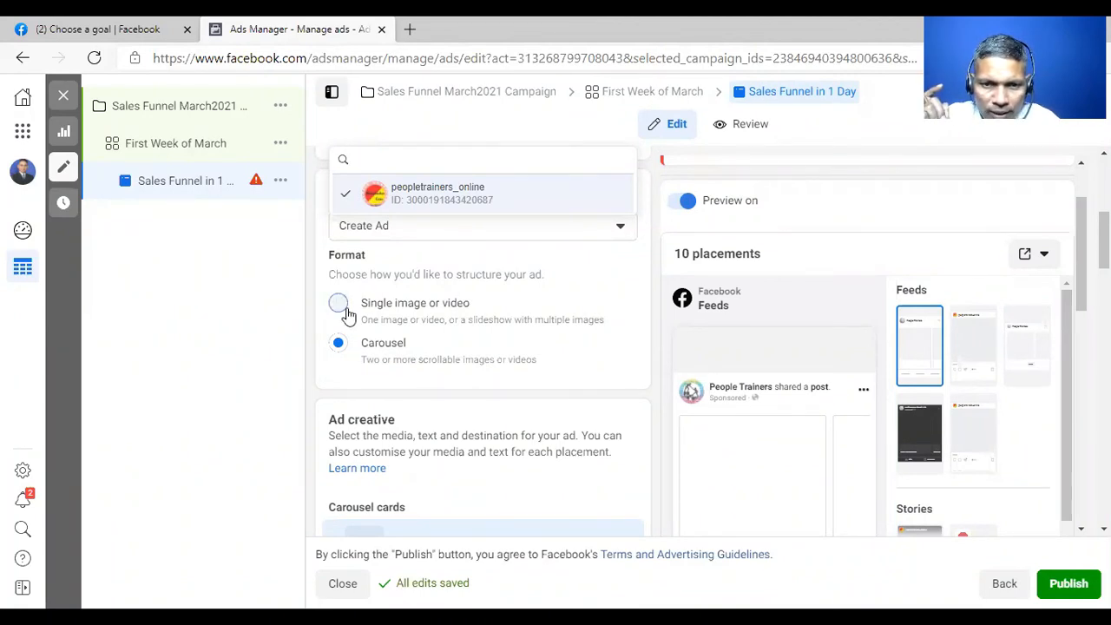
pyautogui.click(339, 305)
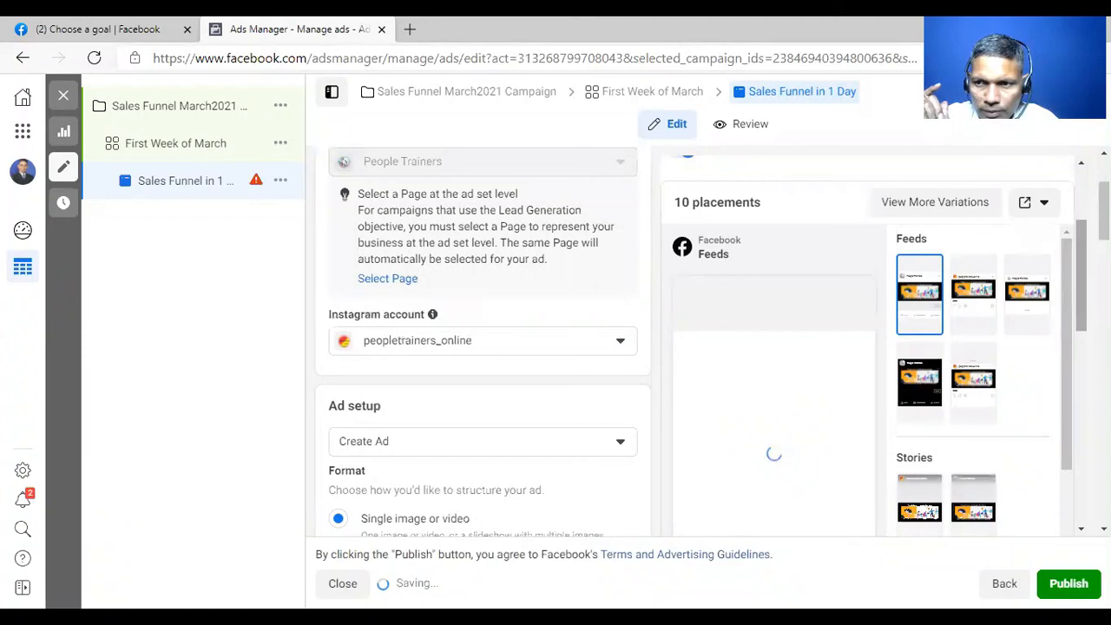
pyautogui.scroll(-2, 483, 347)
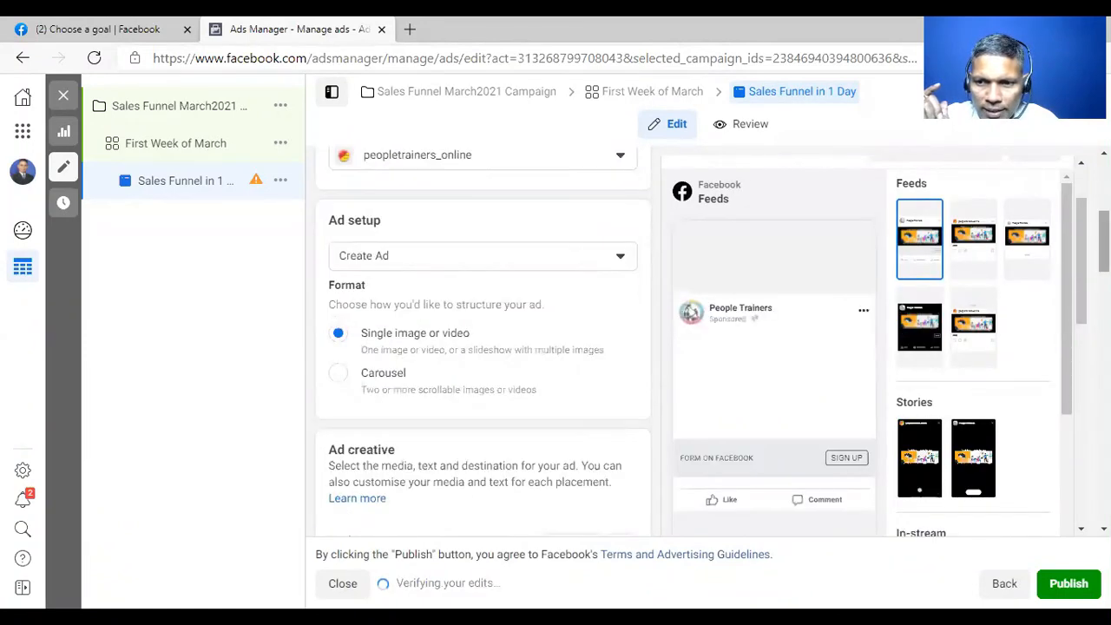
pyautogui.scroll(-1, 482, 348)
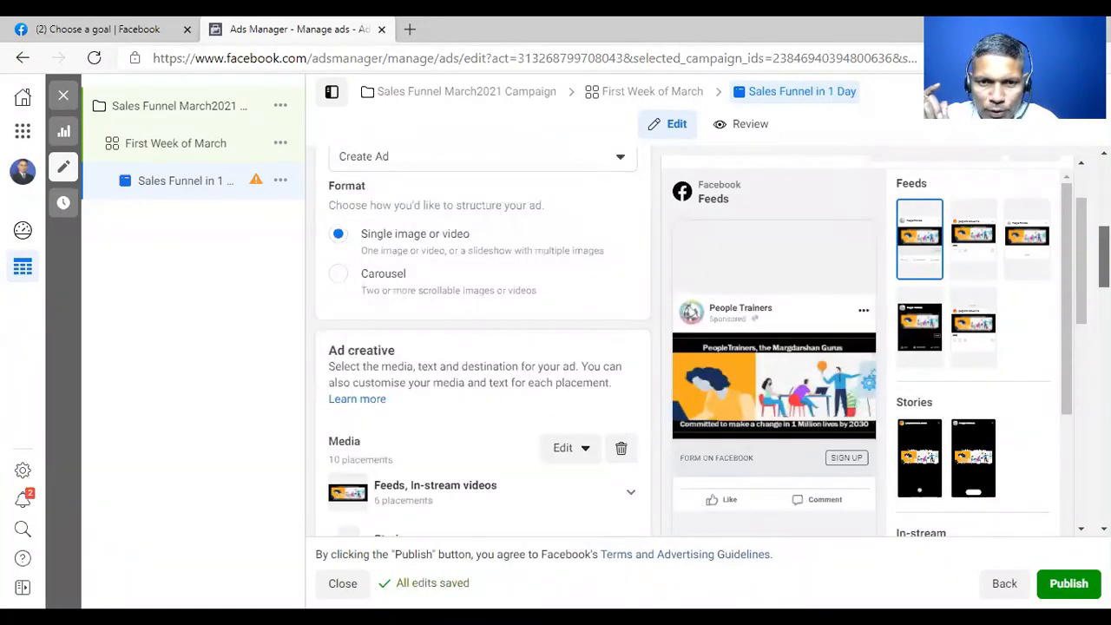
pyautogui.scroll(-1, 483, 347)
pyautogui.scroll(2, 521, 328)
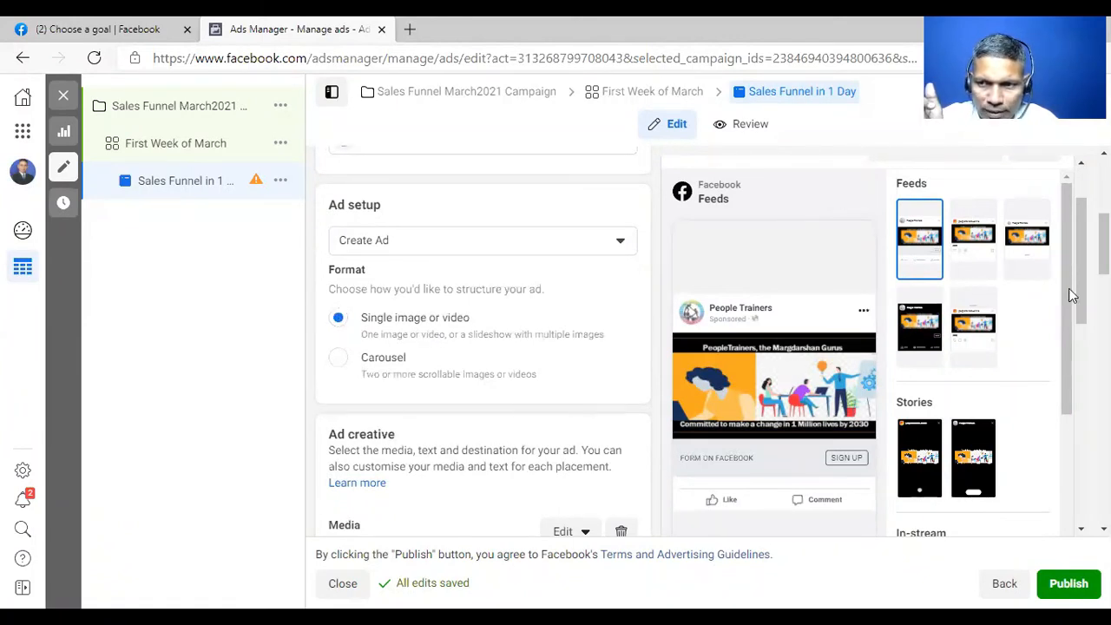
# Change the ad creative's media to the 1080 × 1080 account image 1.png.
pyautogui.scroll(-1, 690, 313)
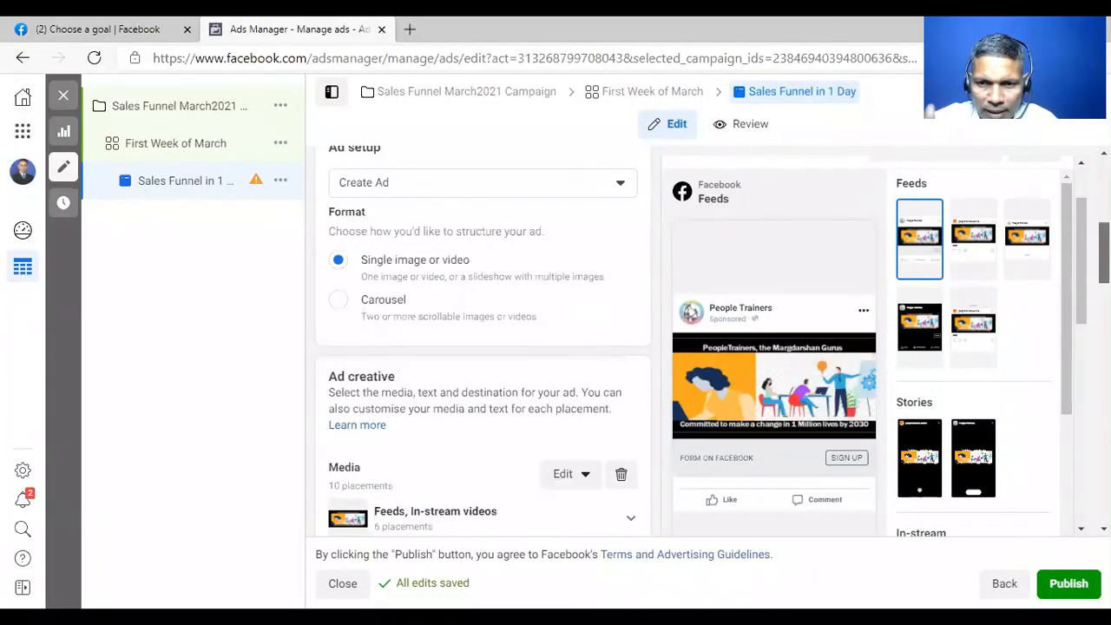
pyautogui.scroll(-2, 690, 312)
pyautogui.scroll(-1, 691, 312)
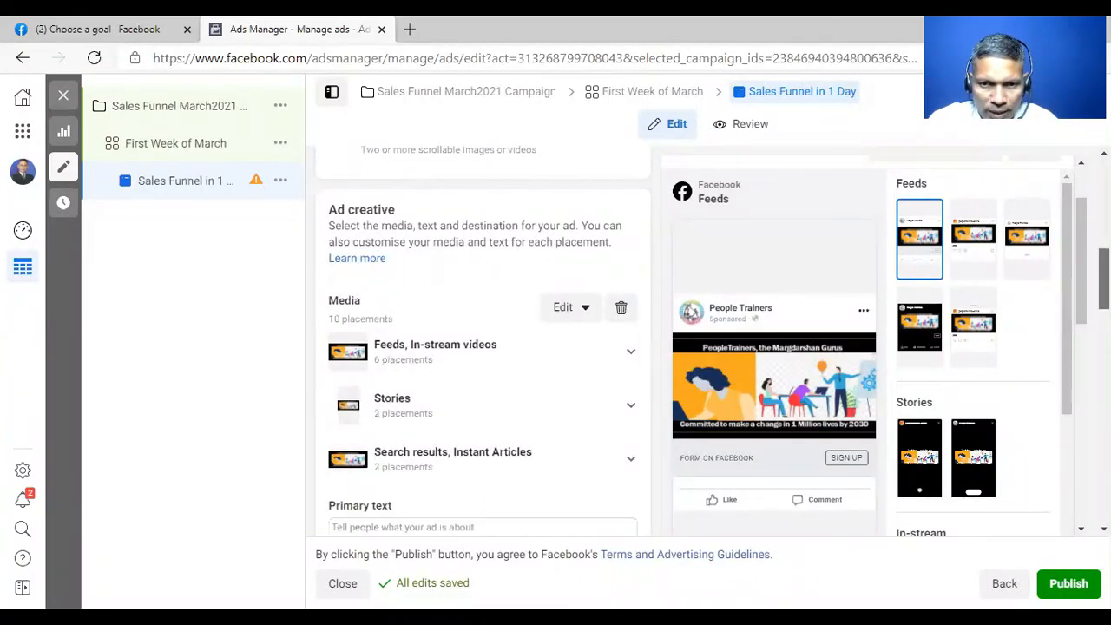
pyautogui.scroll(-1, 690, 313)
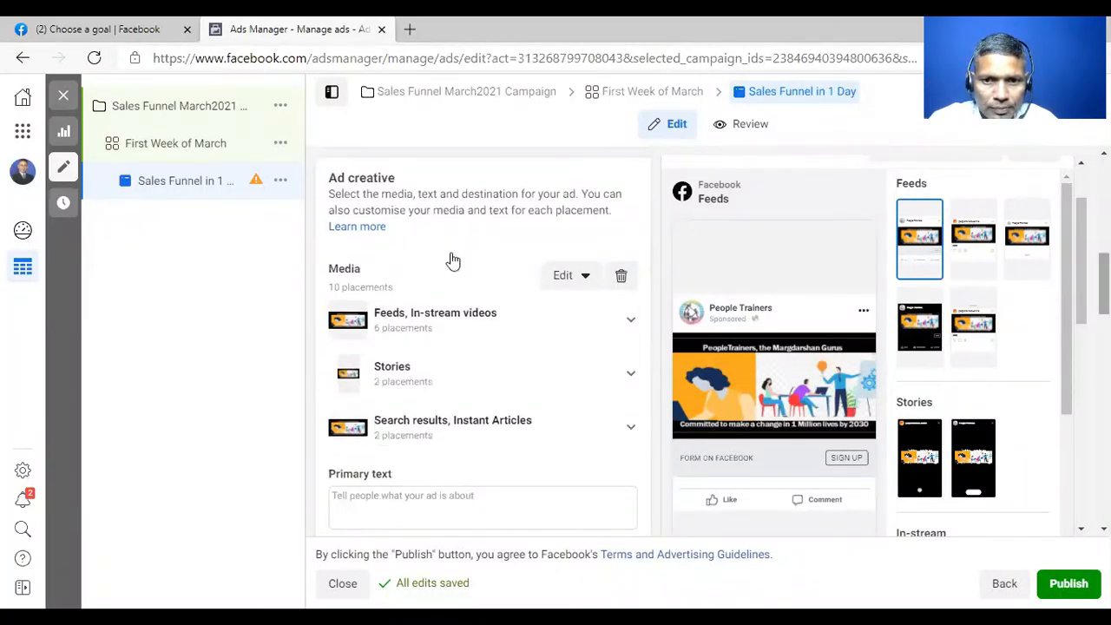
pyautogui.click(563, 276)
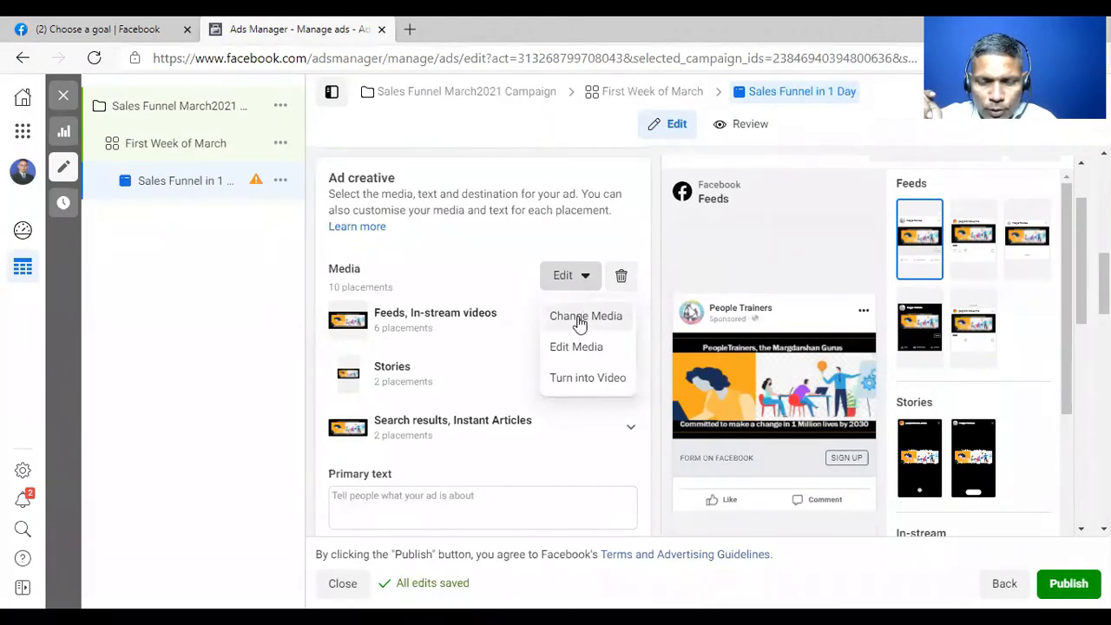
pyautogui.click(581, 320)
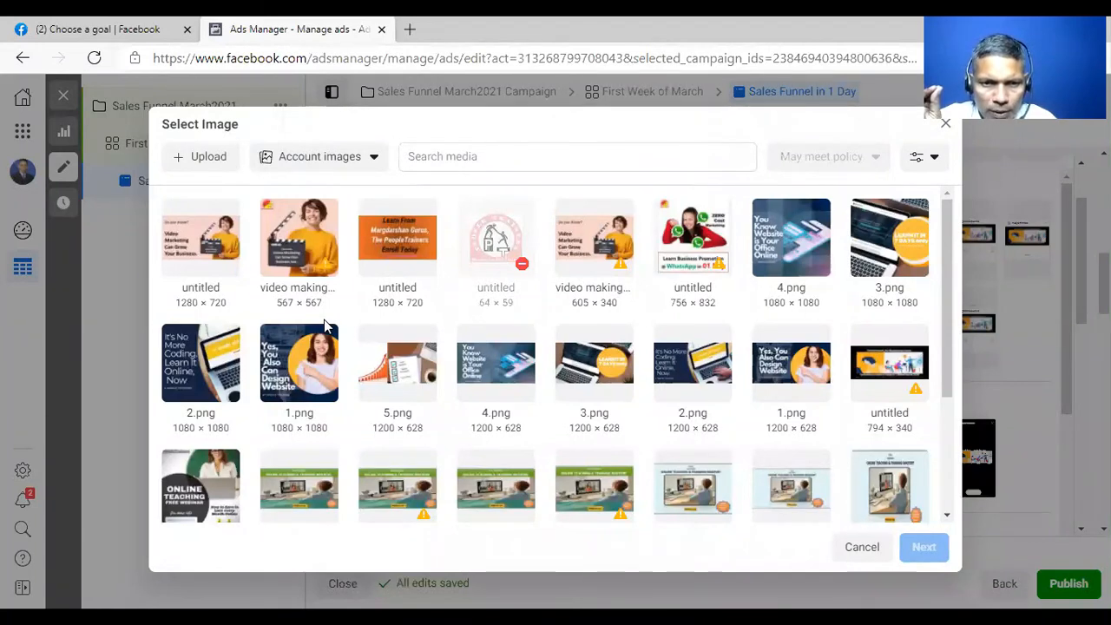
pyautogui.click(298, 360)
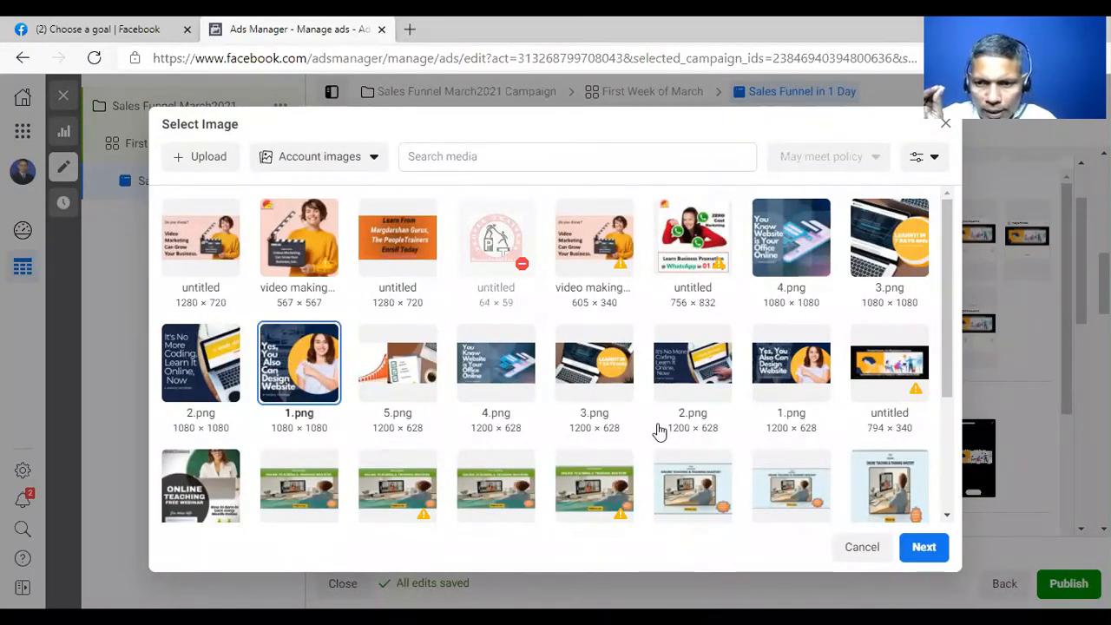
pyautogui.click(925, 549)
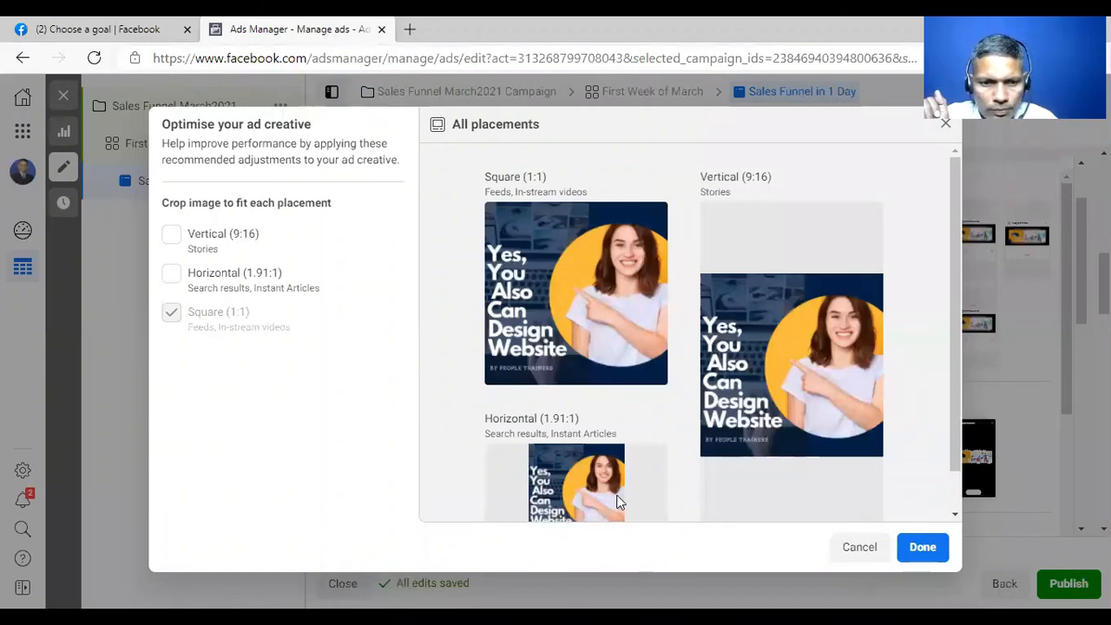
pyautogui.click(855, 546)
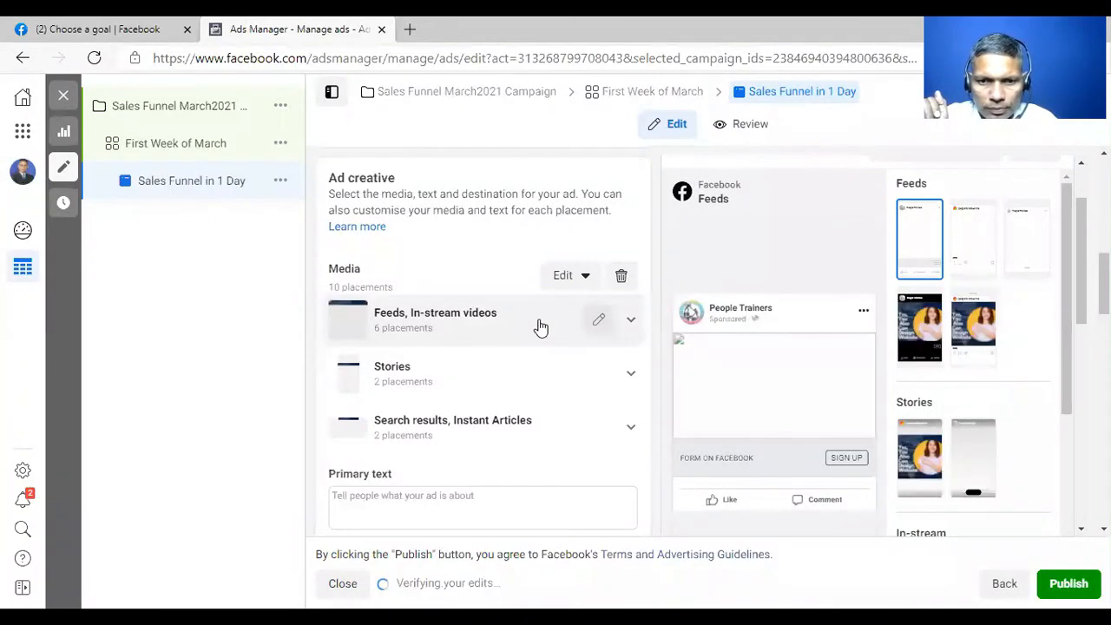
# Replace the ad's media by uploading the image "0000000 digital marketing" from the Digital Marketing Ads folder, keeping it uncropped for all placements.
pyautogui.click(584, 280)
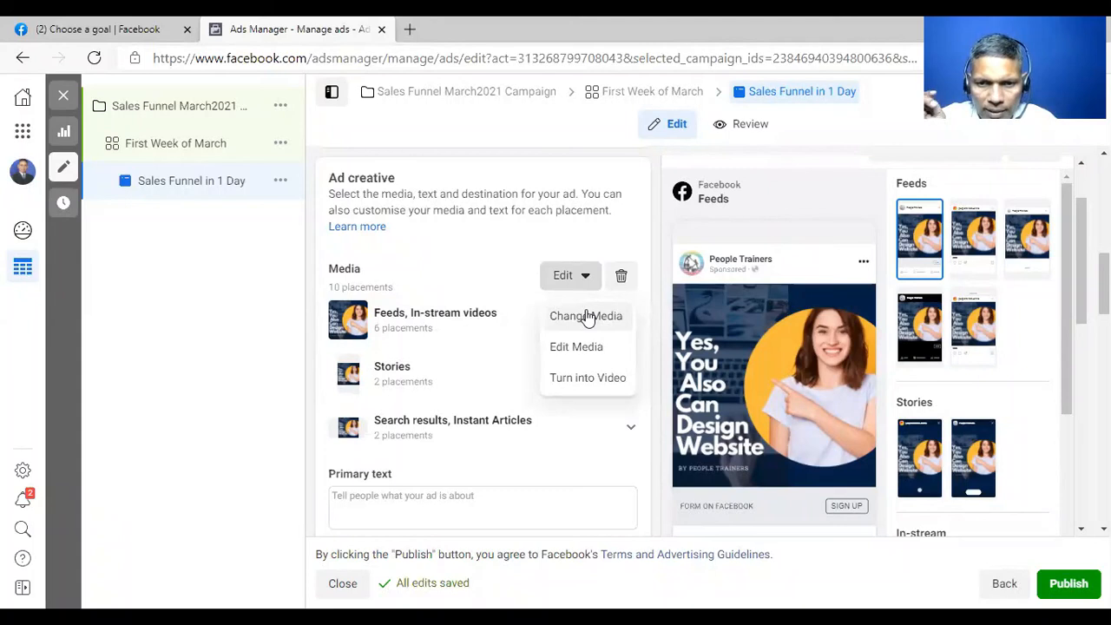
pyautogui.click(587, 317)
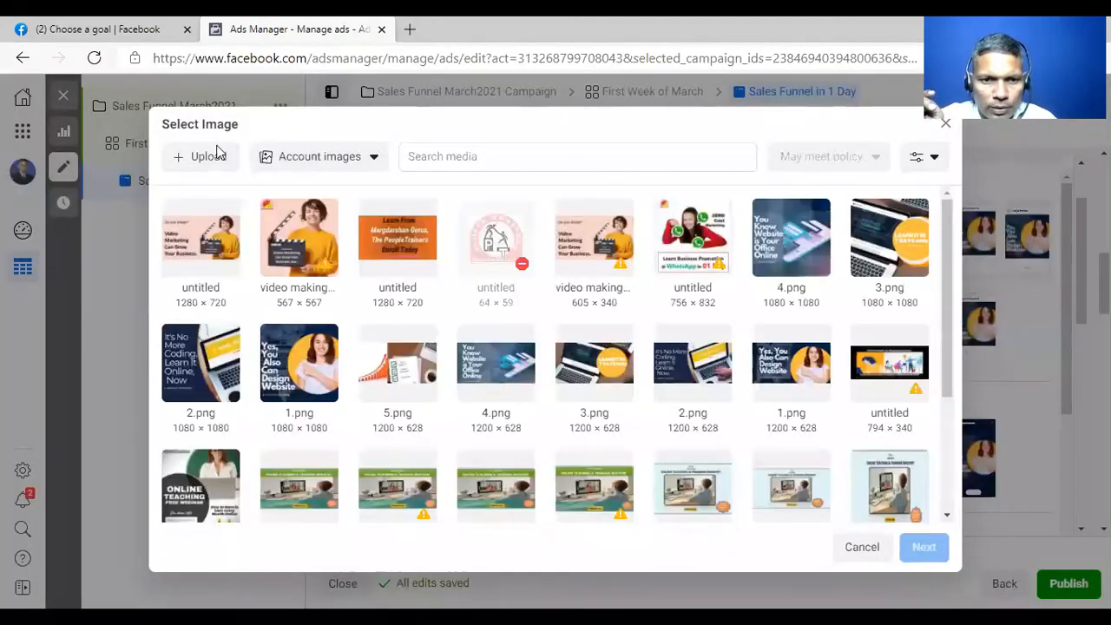
pyautogui.click(217, 165)
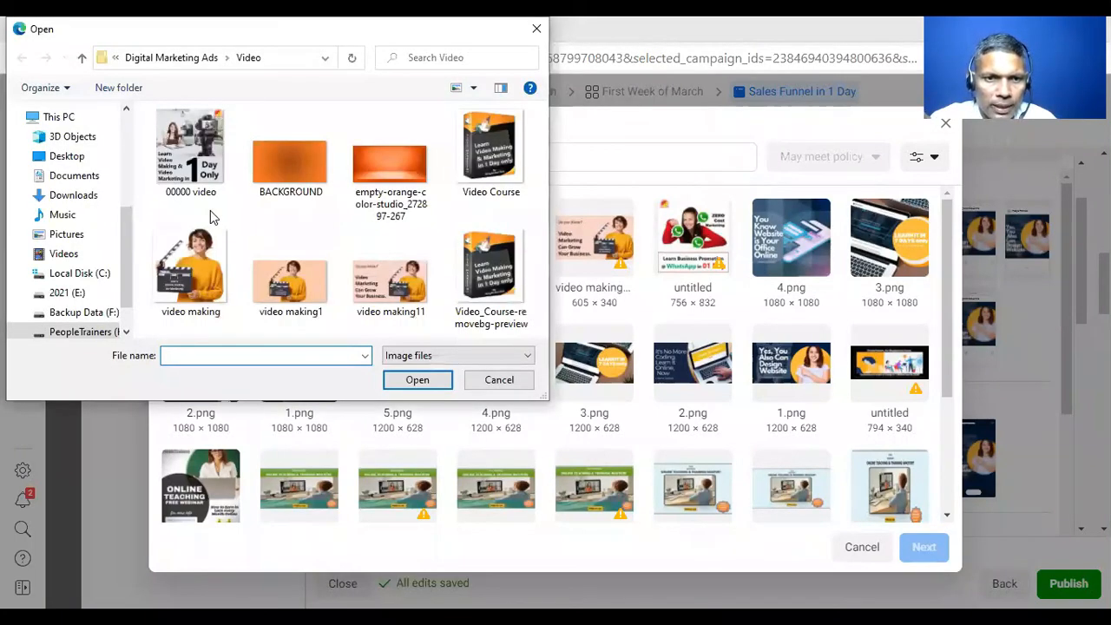
pyautogui.click(83, 59)
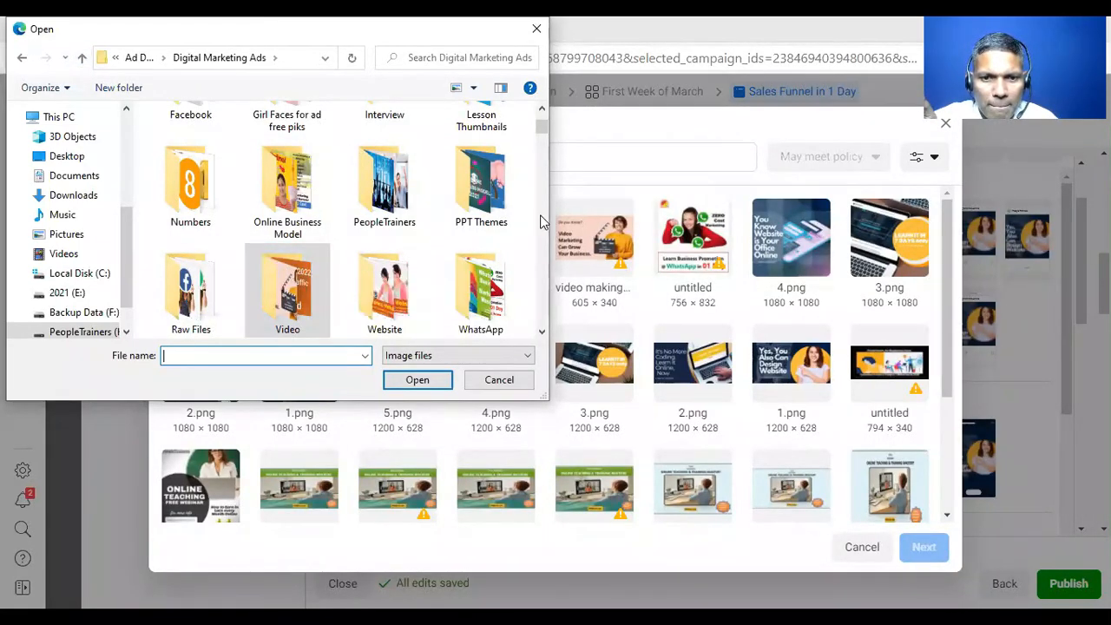
pyautogui.scroll(-2, 387, 240)
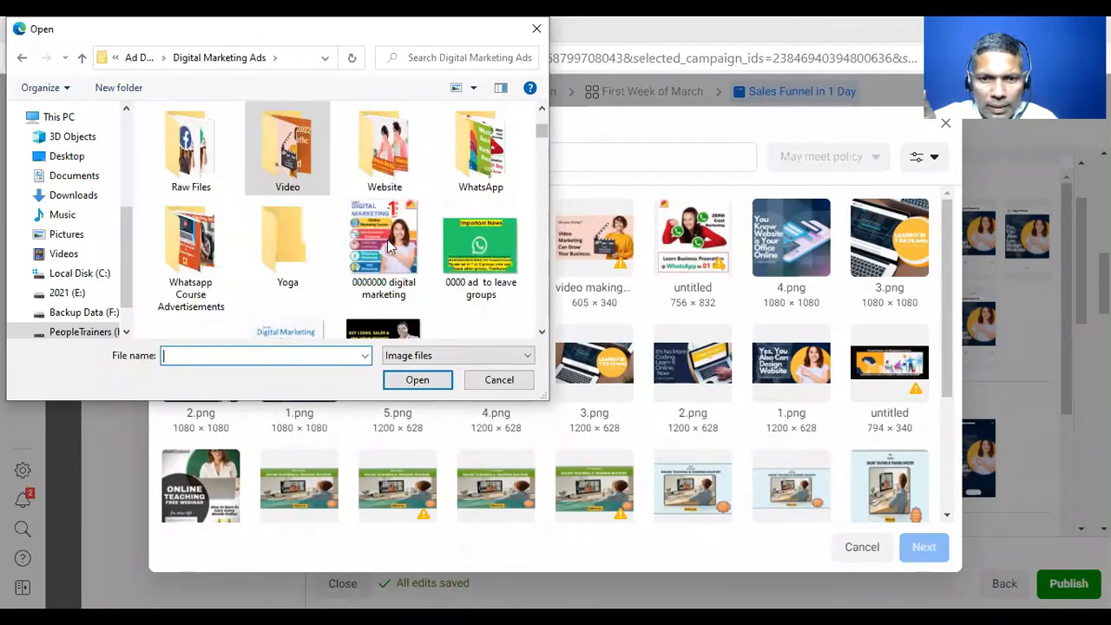
pyautogui.click(395, 263)
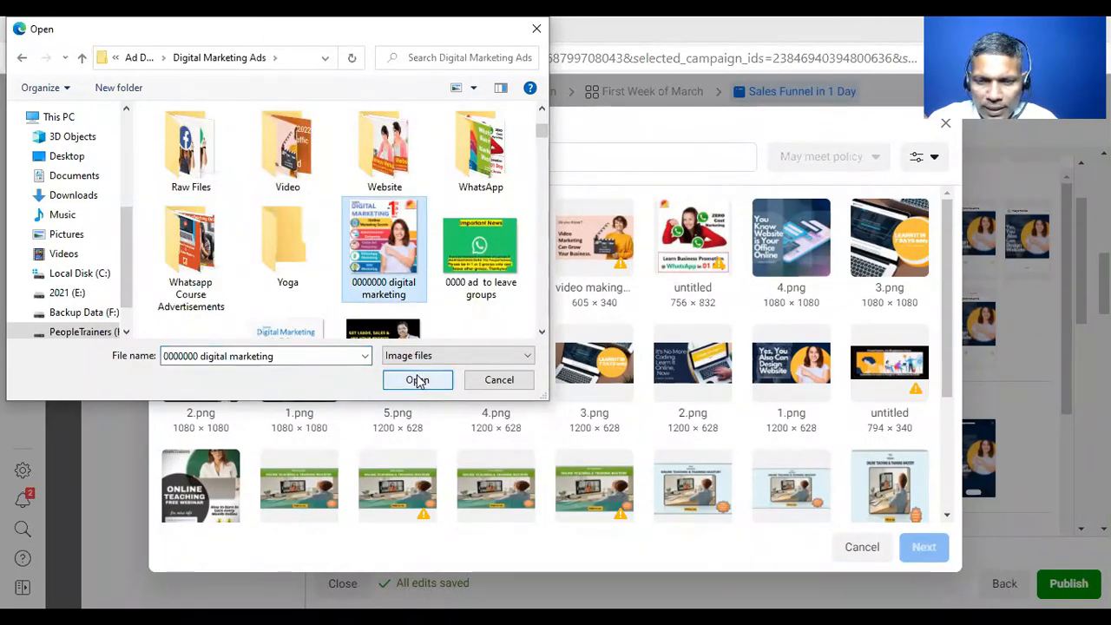
pyautogui.click(417, 381)
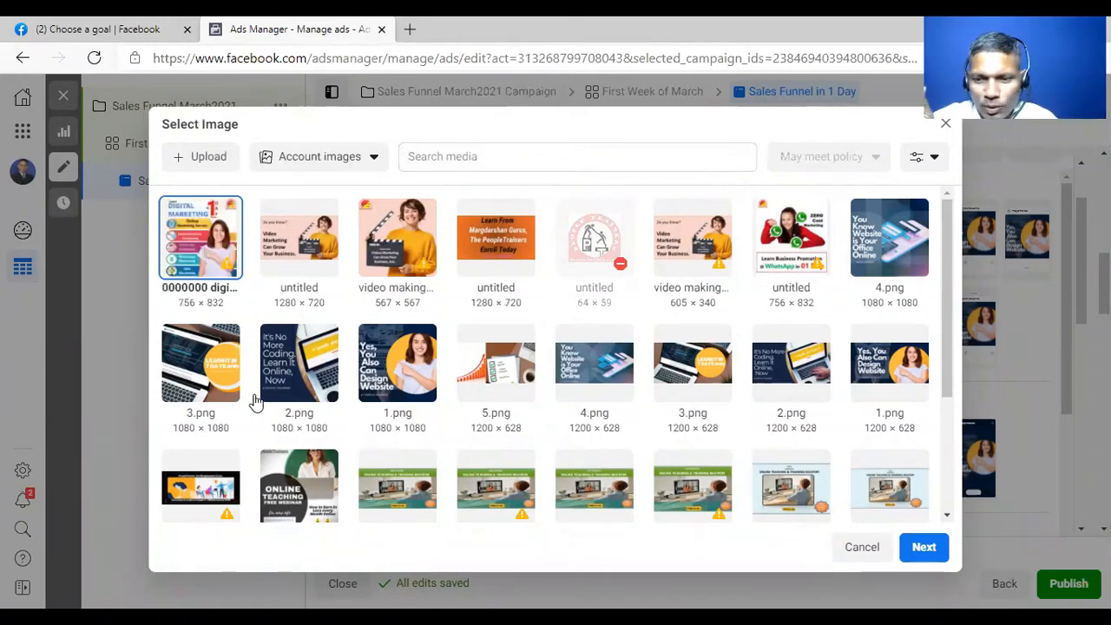
pyautogui.click(924, 548)
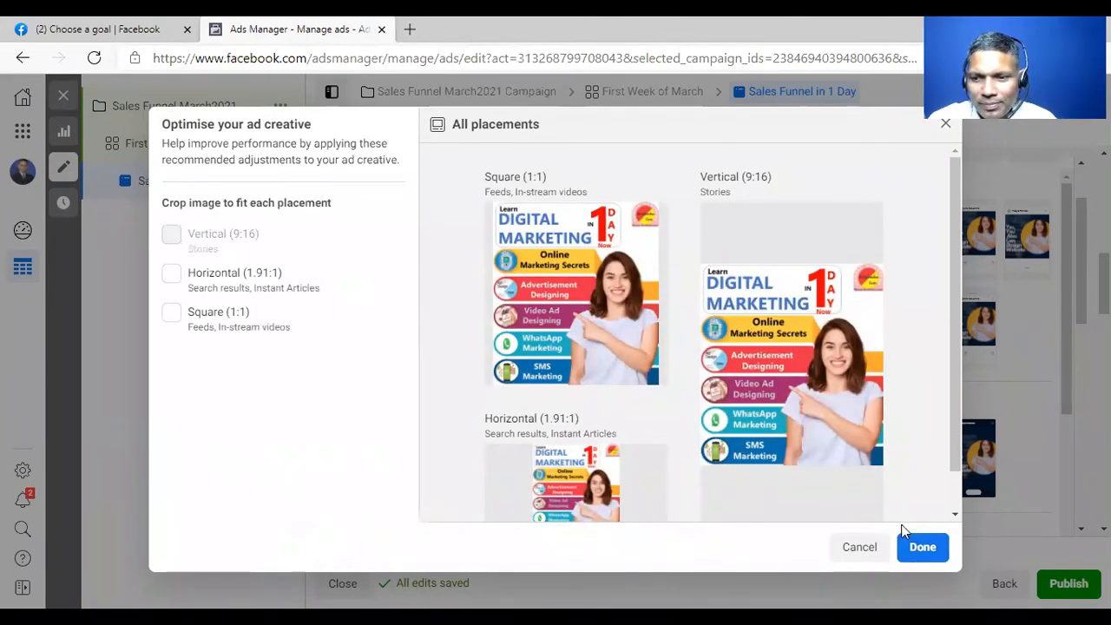
pyautogui.click(920, 546)
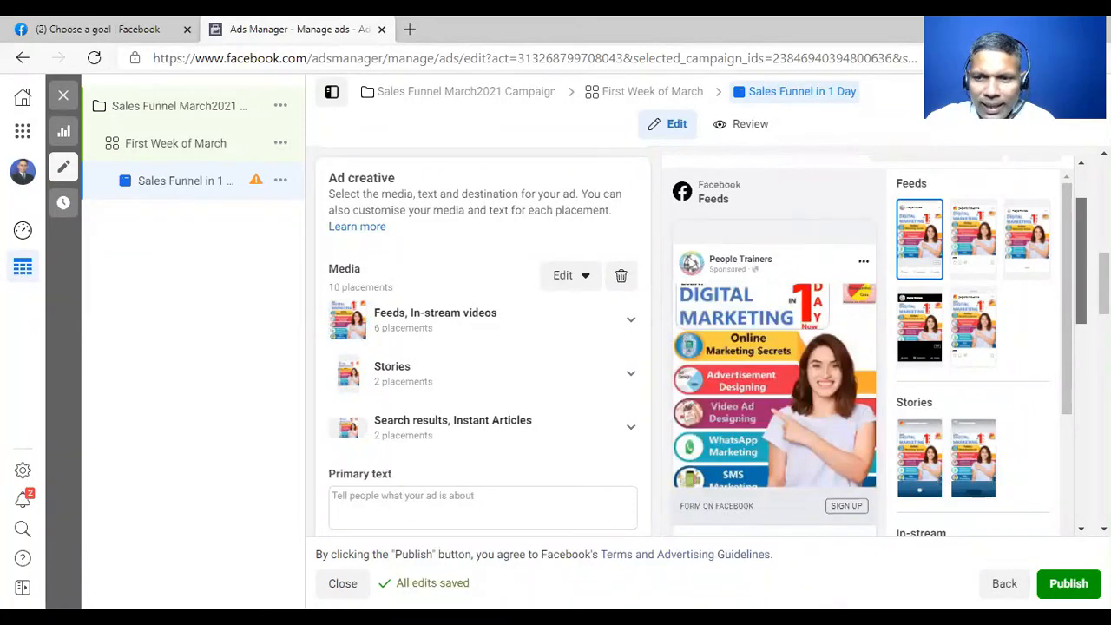
# Enter "Learn Sales Funnel in 1 Day" as the ad's primary text.
pyautogui.scroll(-1, 774, 364)
pyautogui.moveTo(1082, 263); pyautogui.dragTo(1071, 298)
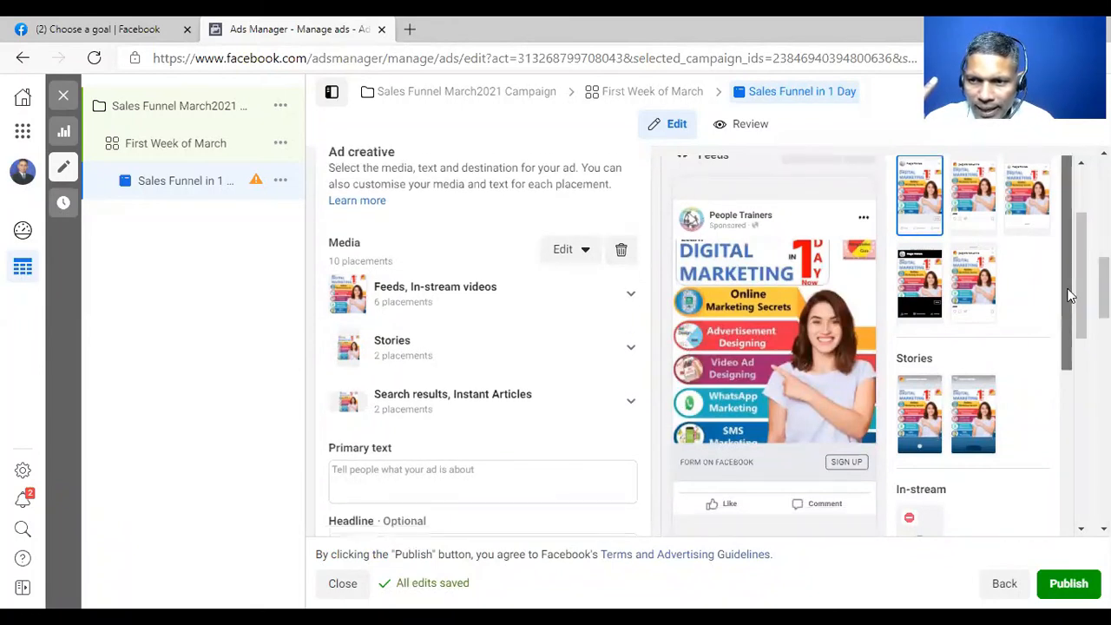
pyautogui.scroll(2, 767, 283)
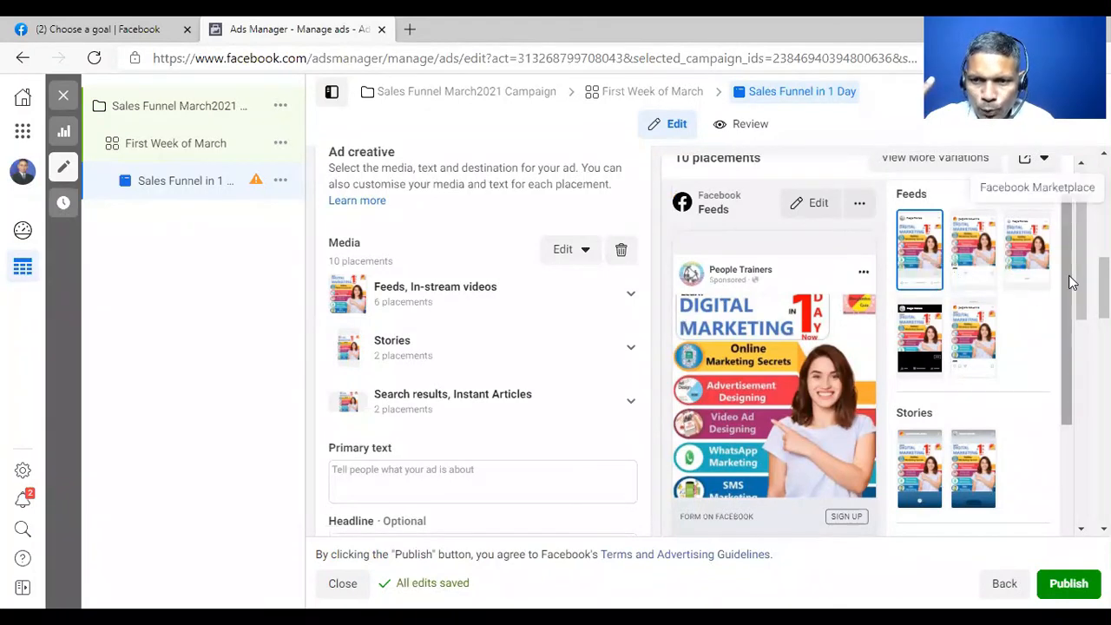
pyautogui.scroll(-1, 1075, 339)
pyautogui.scroll(1, 1074, 340)
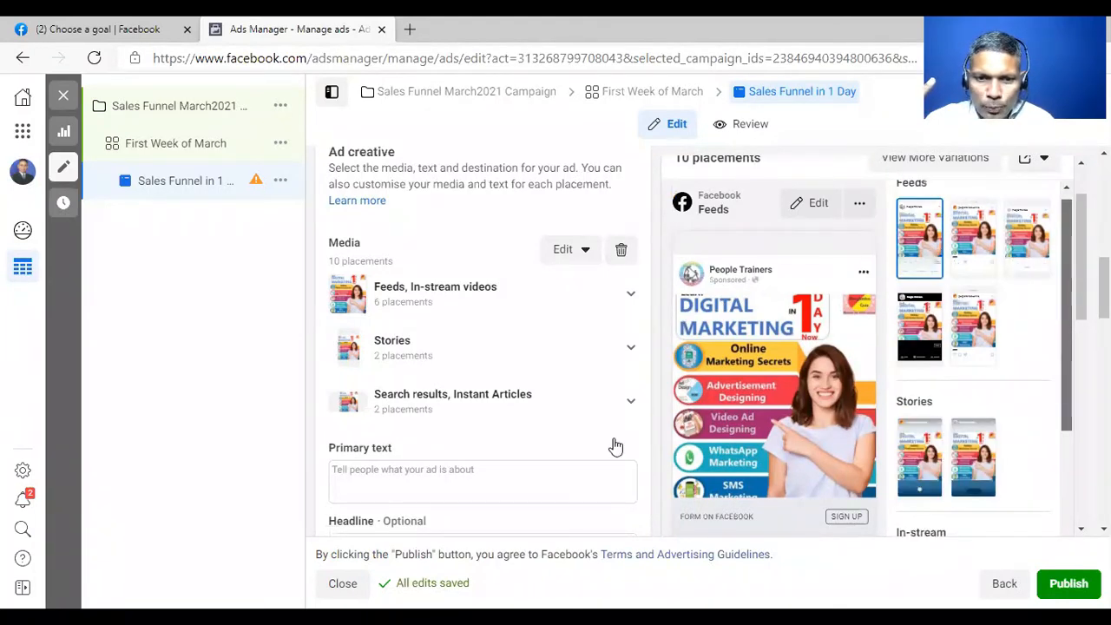
pyautogui.click(465, 472)
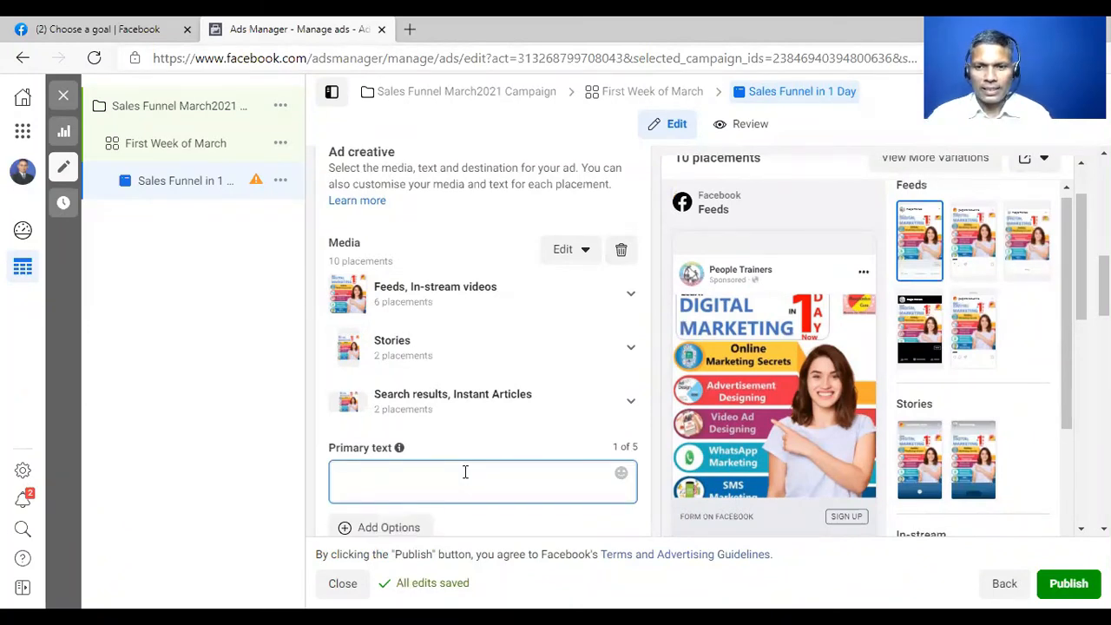
pyautogui.write('Learn ')
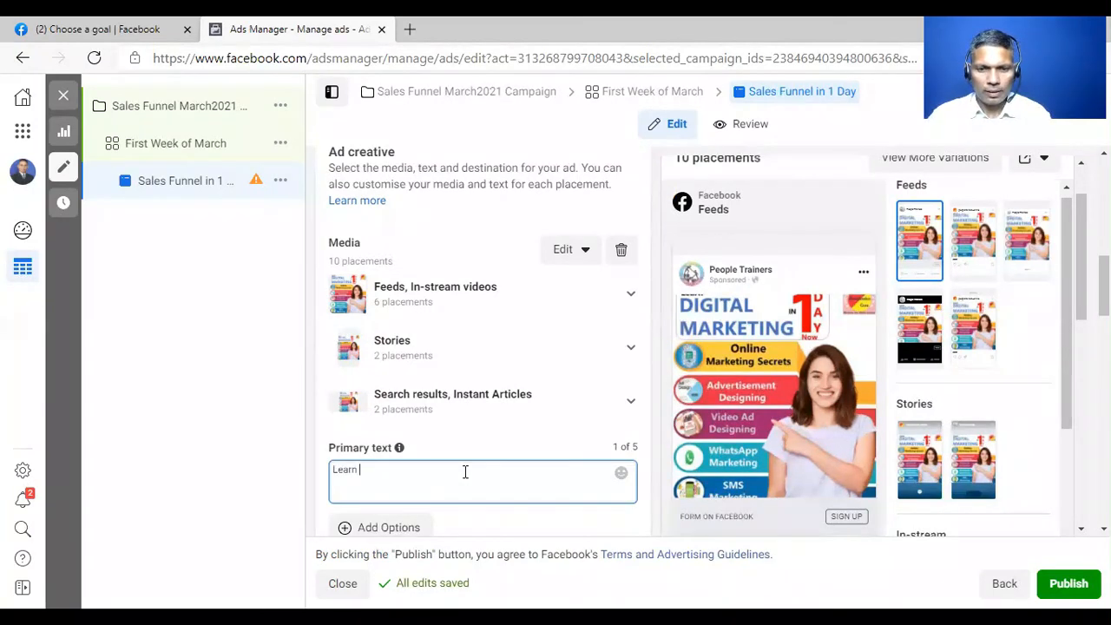
pyautogui.write('Sales Fu')
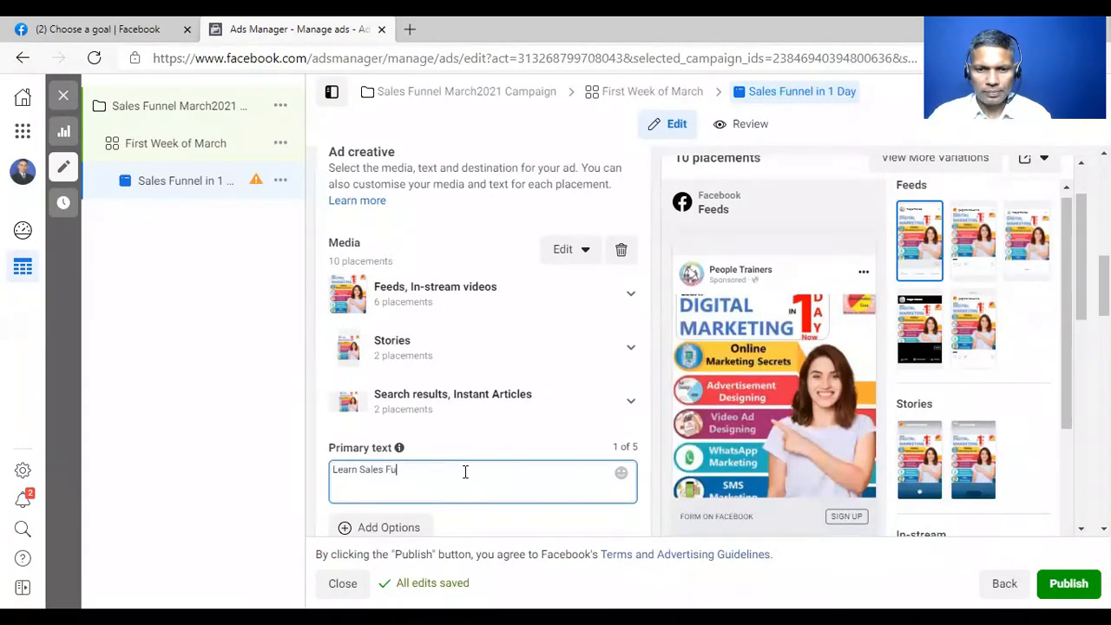
pyautogui.write('nnel in 1 ')
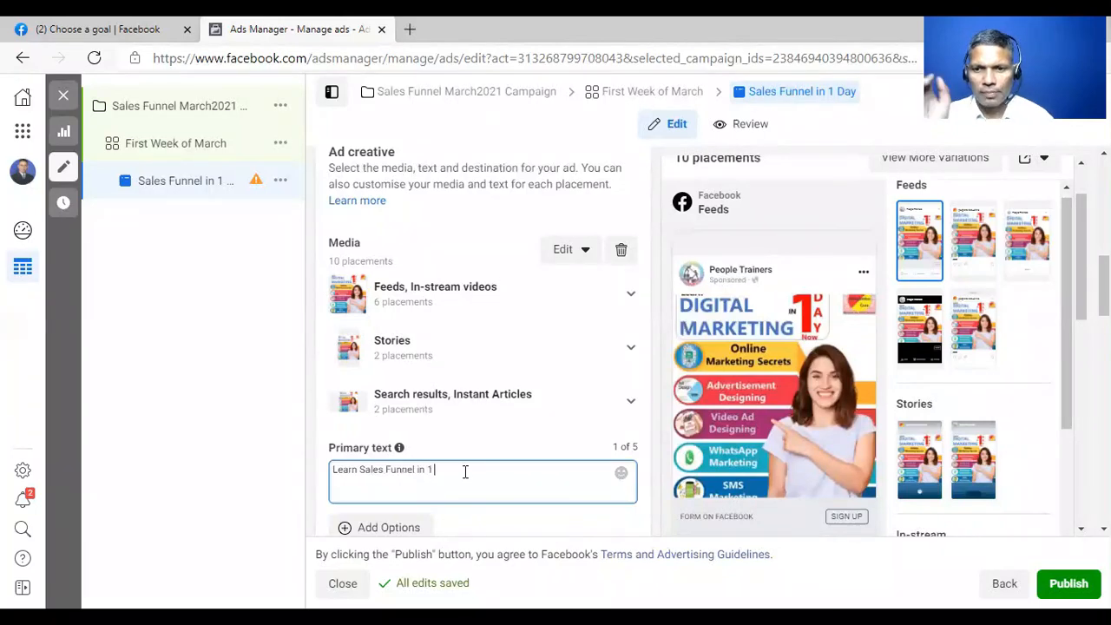
pyautogui.write('Day')
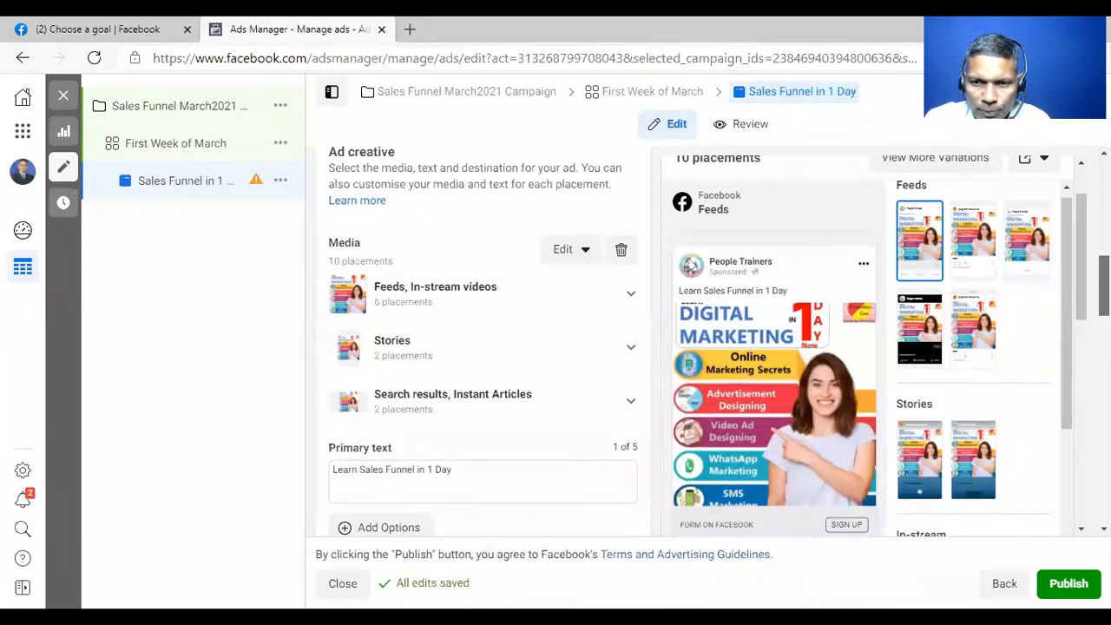
# Set the ad's optional headline to "Learn from Margdarshan Guru".
pyautogui.scroll(-1, 483, 347)
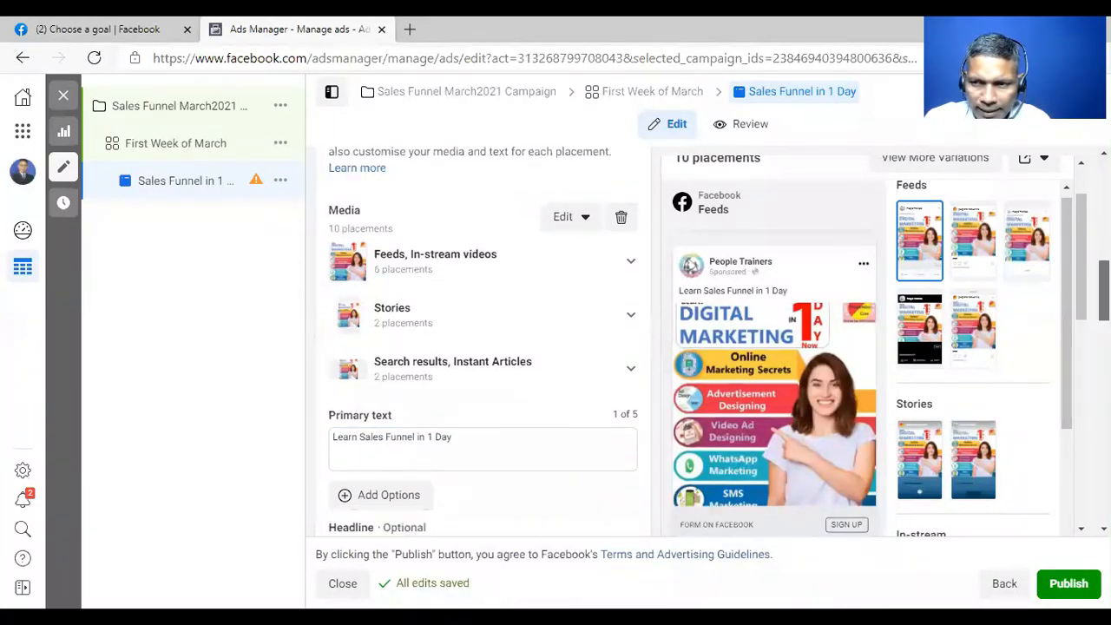
pyautogui.scroll(-1, 1072, 312)
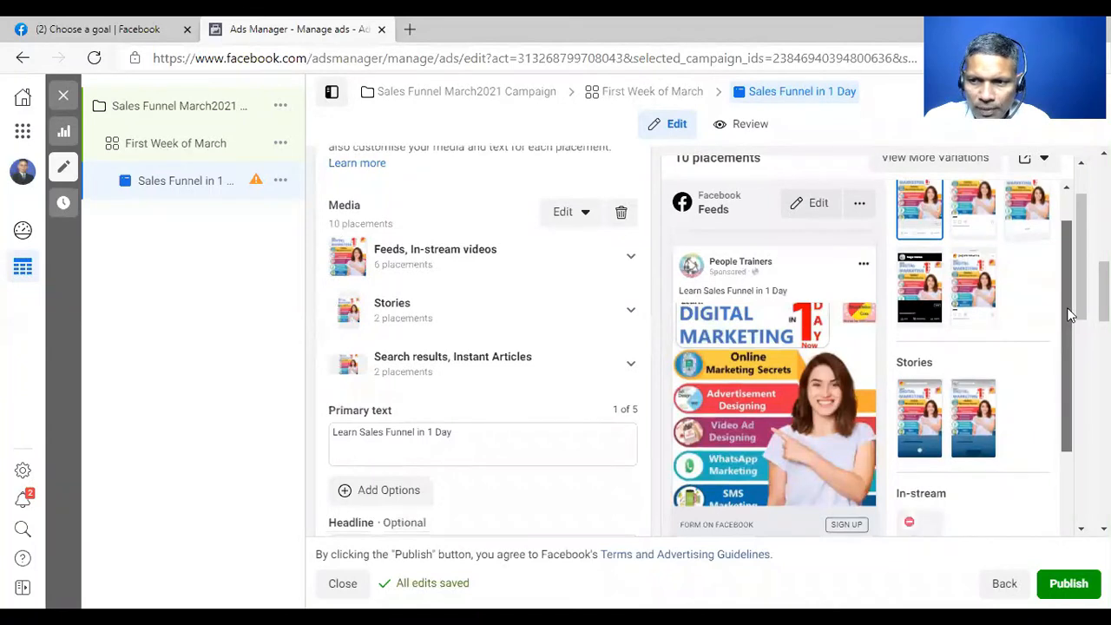
pyautogui.scroll(-2, 864, 347)
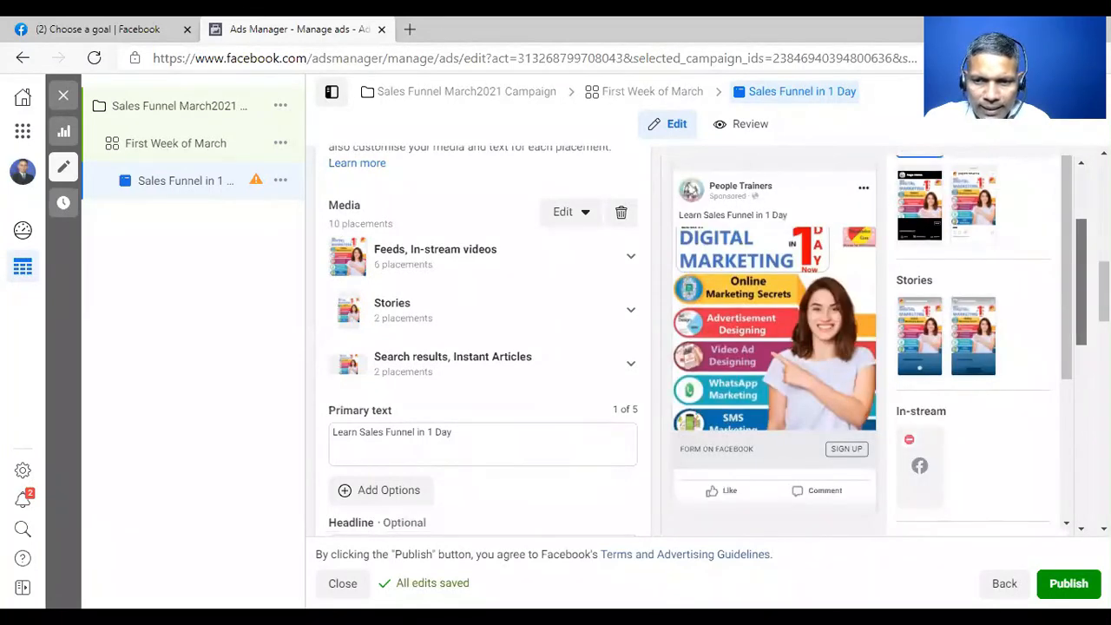
pyautogui.scroll(-2, 717, 418)
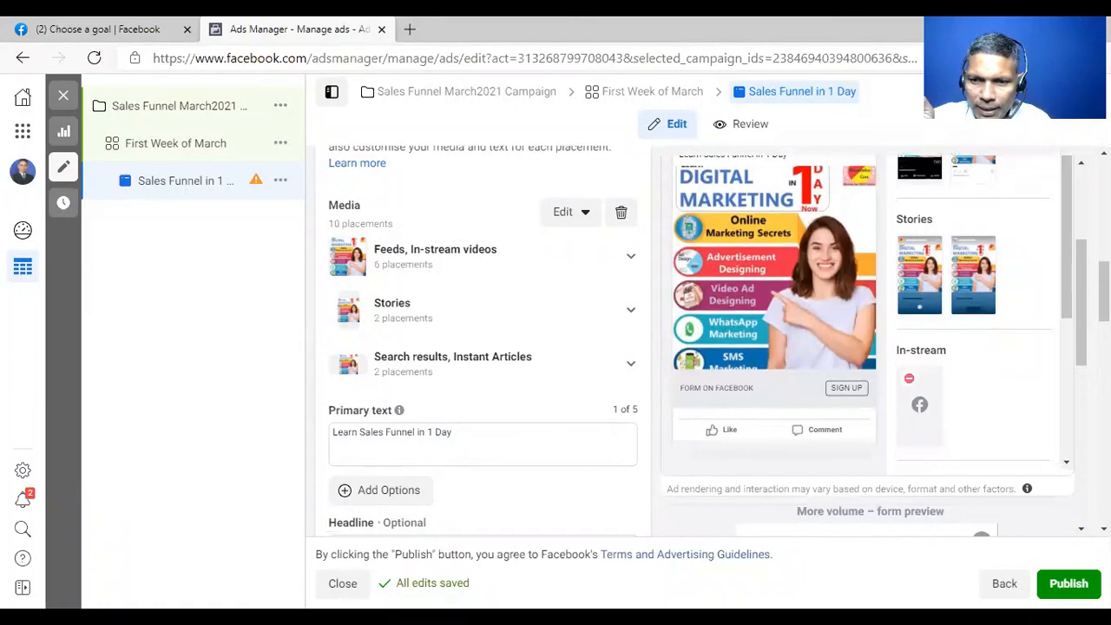
pyautogui.scroll(-2, 864, 348)
pyautogui.moveTo(1082, 323); pyautogui.dragTo(1082, 326)
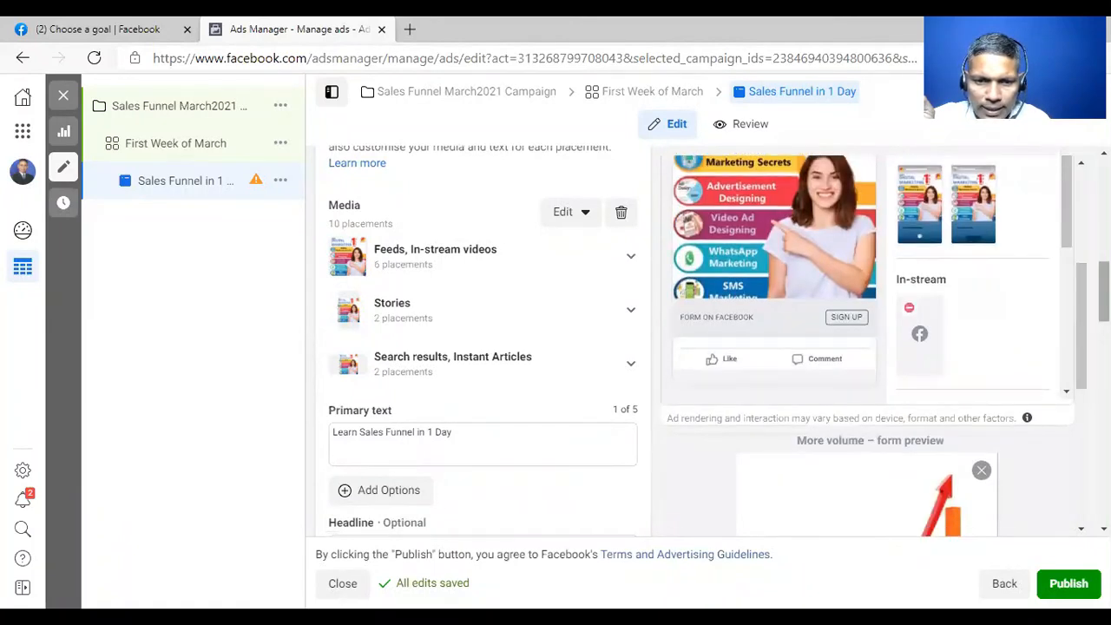
pyautogui.scroll(-3, 382, 357)
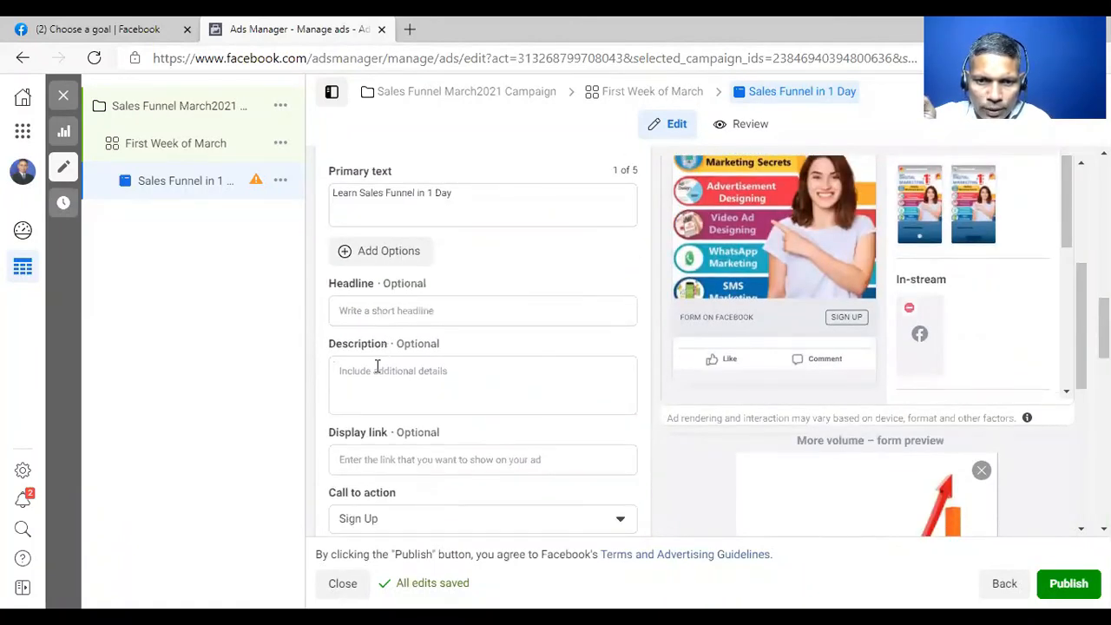
pyautogui.click(359, 313)
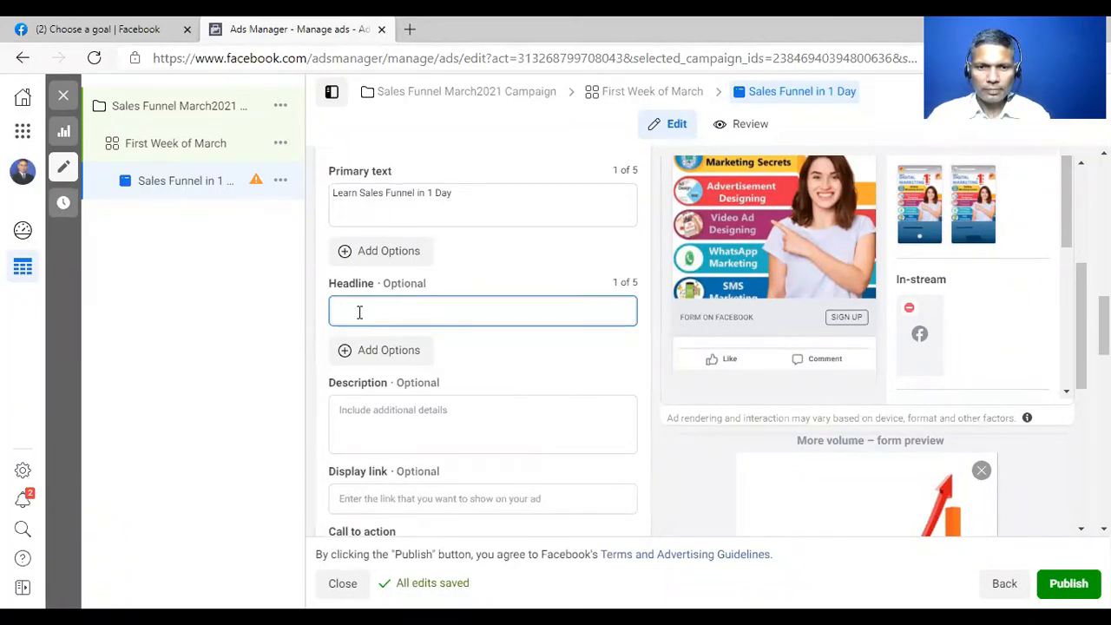
pyautogui.write('Learn from ')
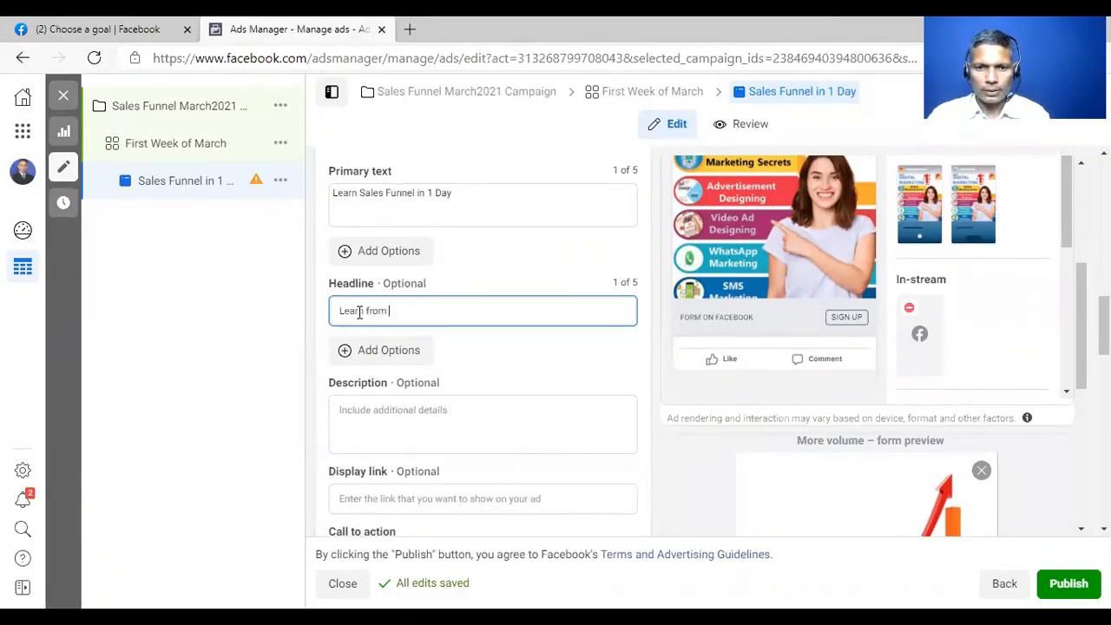
pyautogui.write('mrgd')
pyautogui.press('BackSpace')
pyautogui.press('BackSpace')
pyautogui.press('BackSpace')
pyautogui.press('BackSpace')
pyautogui.write('M')
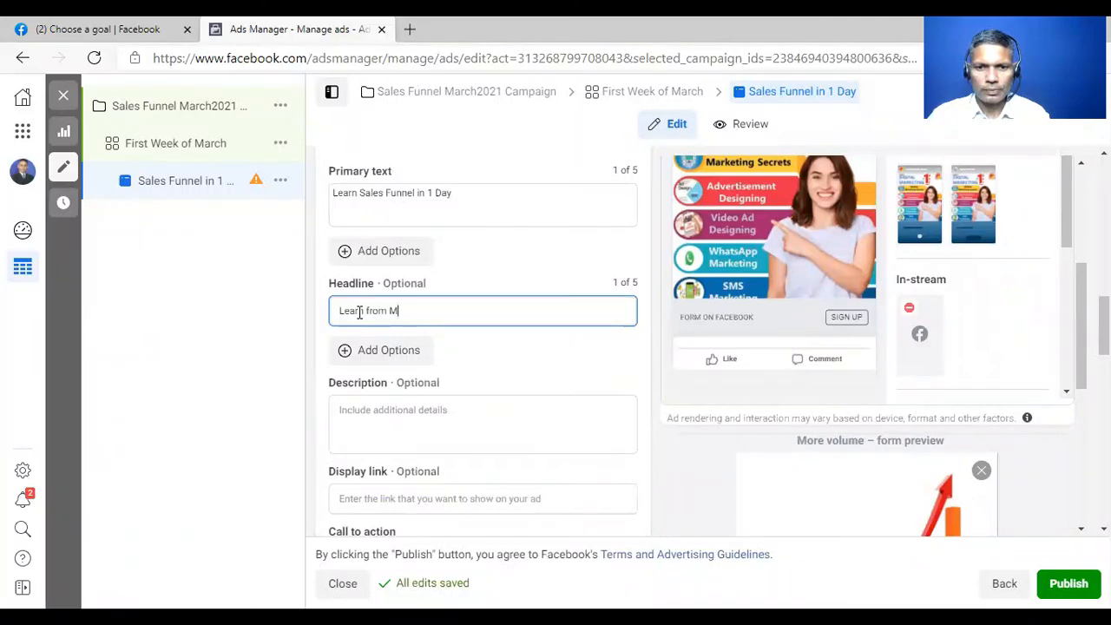
pyautogui.write('argdarshan Guru')
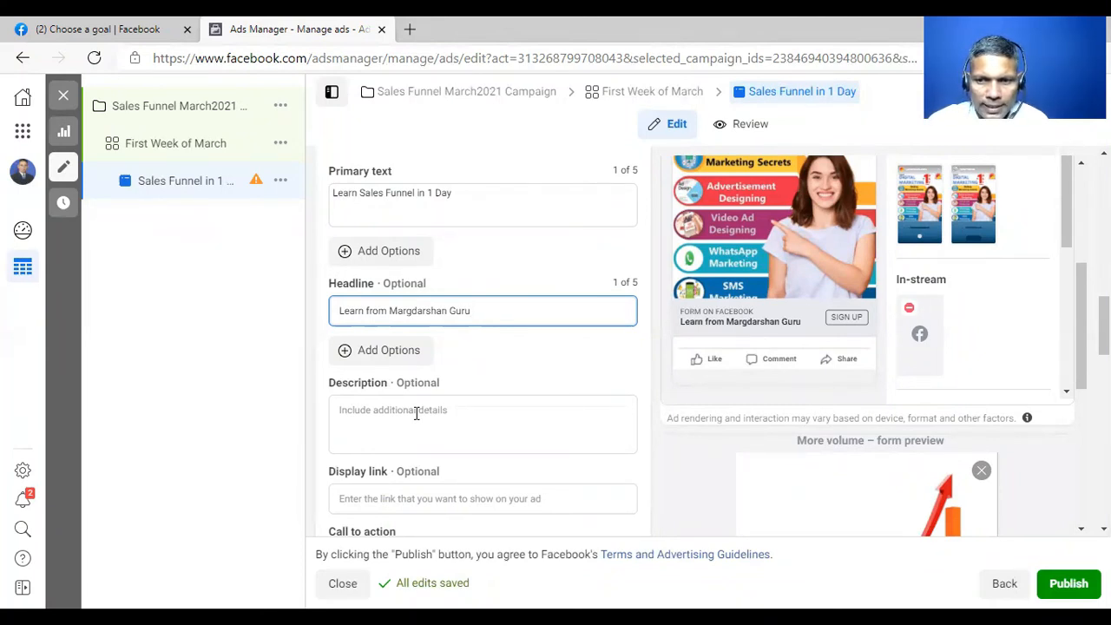
# Enter "Yes, True in 1 Day only" as the ad's optional description.
pyautogui.click(417, 415)
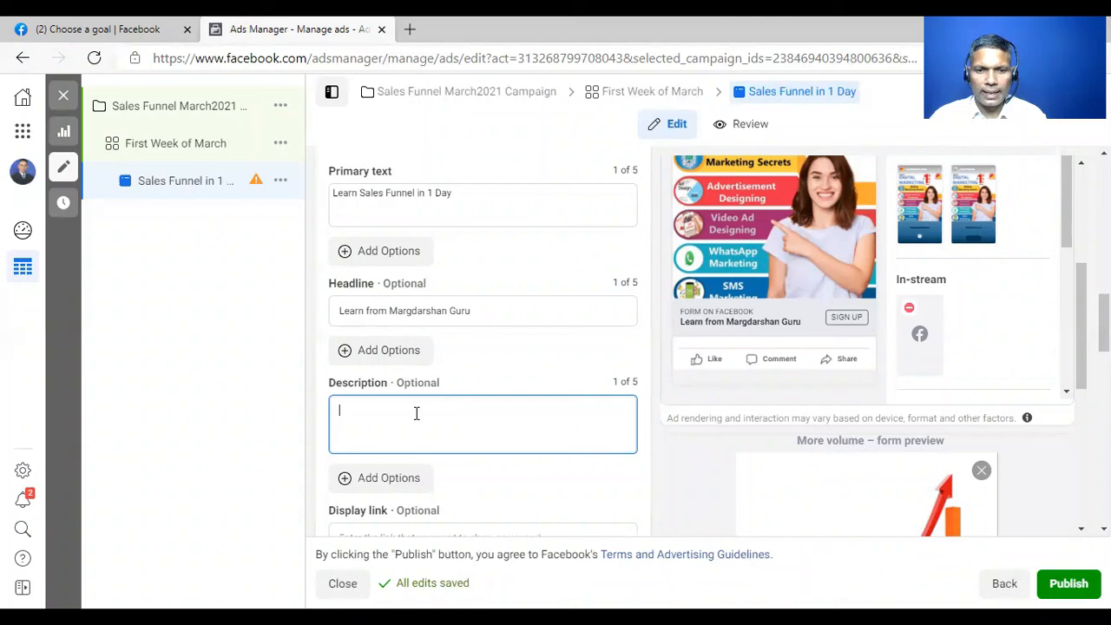
pyautogui.write('Ye')
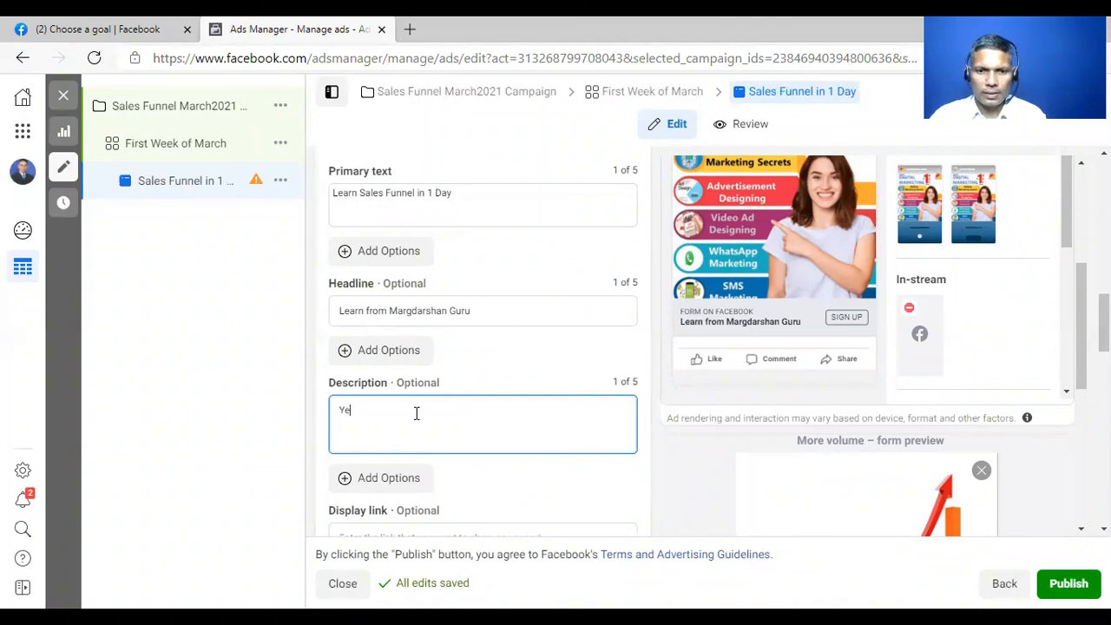
pyautogui.write('s, True ')
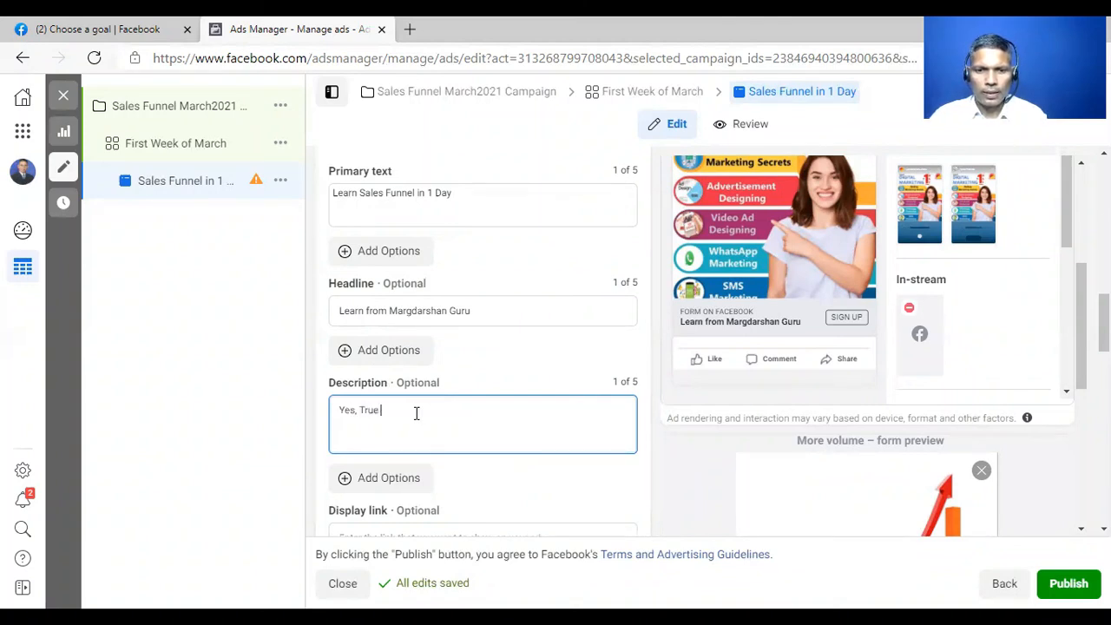
pyautogui.write('in 1 Day only')
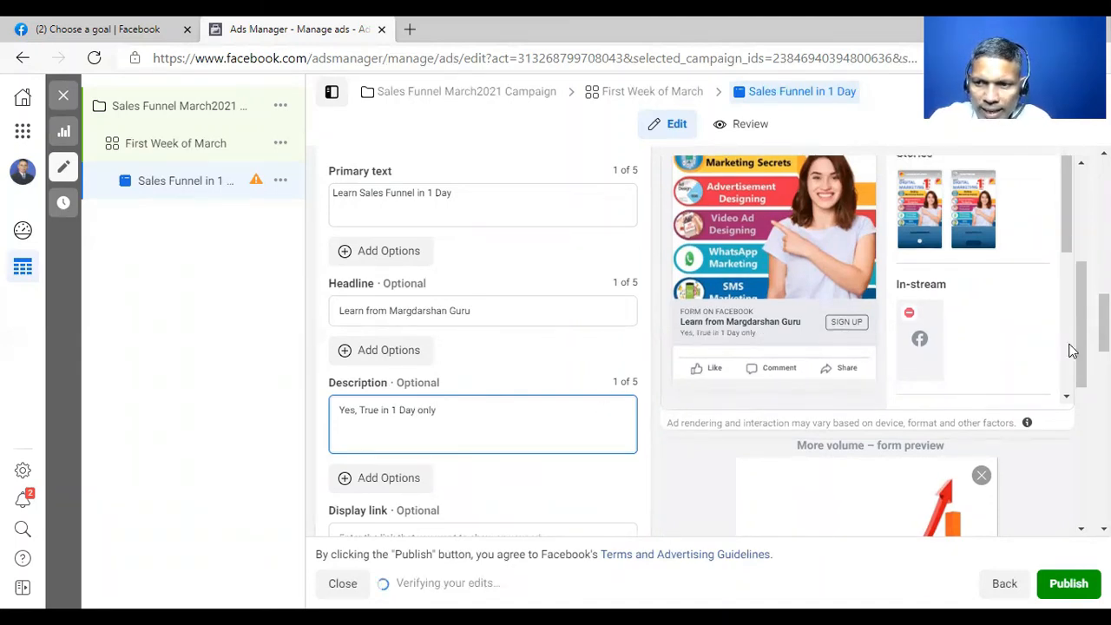
# Set the ad's call to action to Book Now.
pyautogui.moveTo(1105, 323); pyautogui.dragTo(1105, 347)
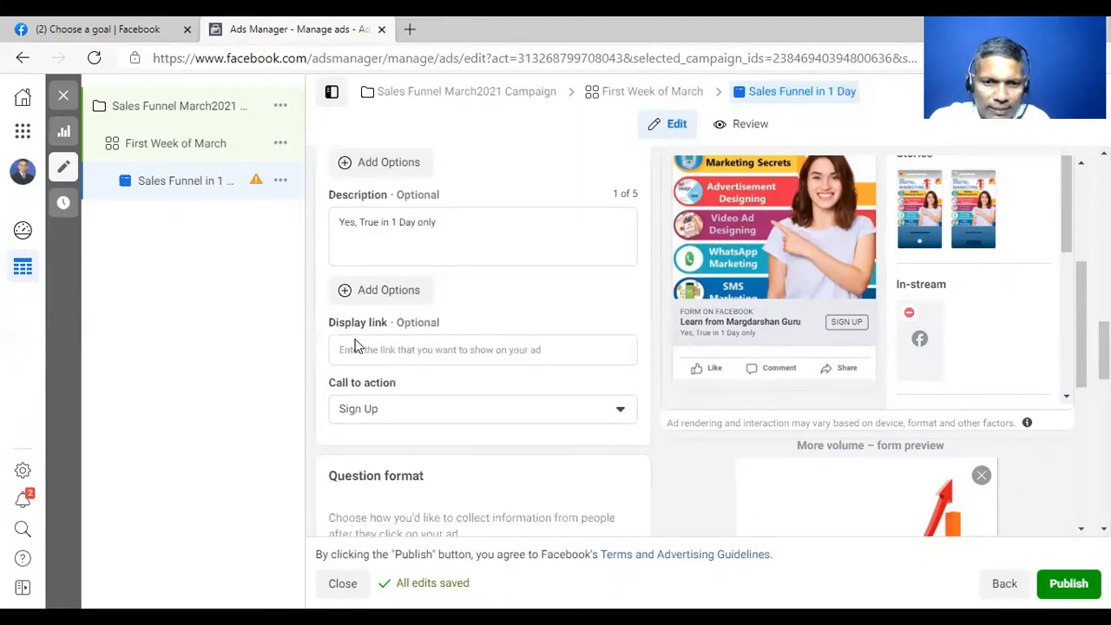
pyautogui.click(385, 412)
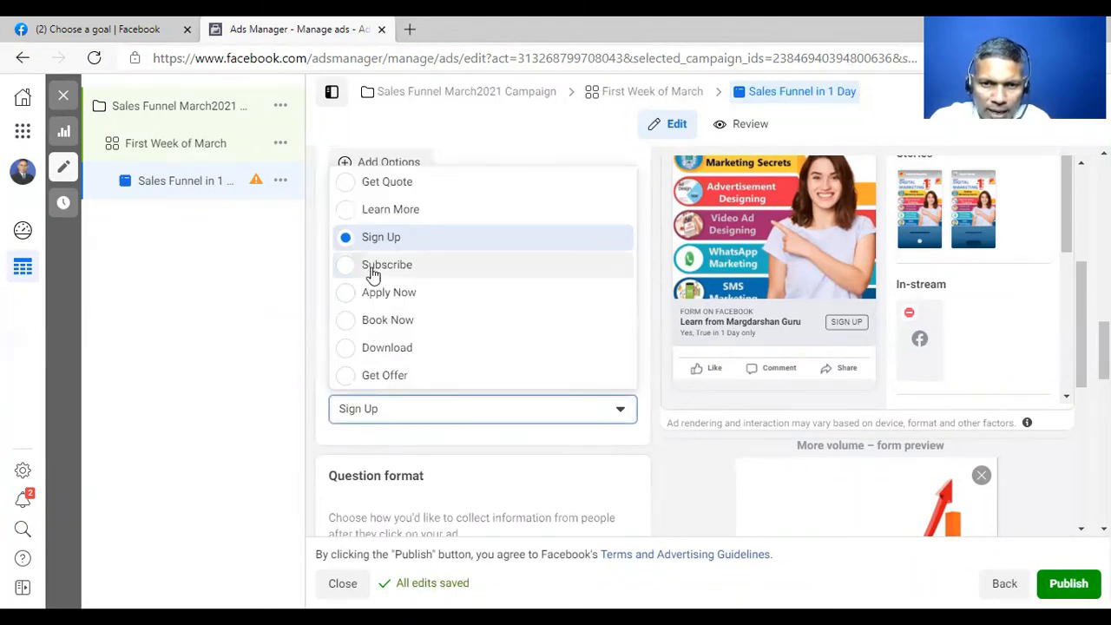
pyautogui.click(378, 321)
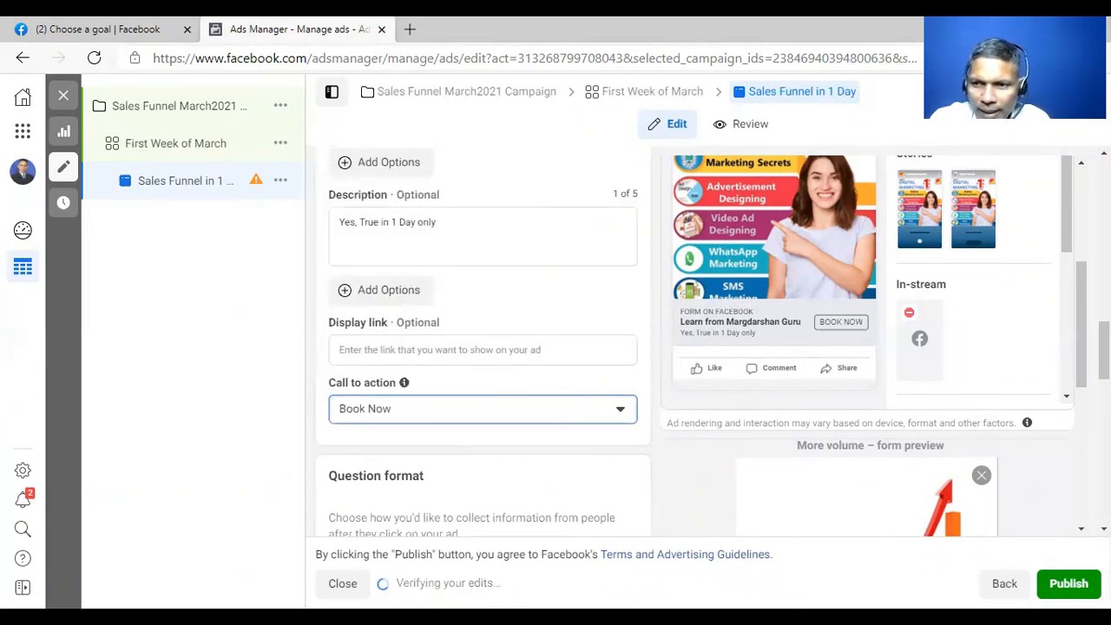
# Examine the Facebook Feeds preview of the ad, including its text, image and call to action, and the other placement thumbnails.
pyautogui.scroll(2, 483, 347)
pyautogui.scroll(1, 483, 348)
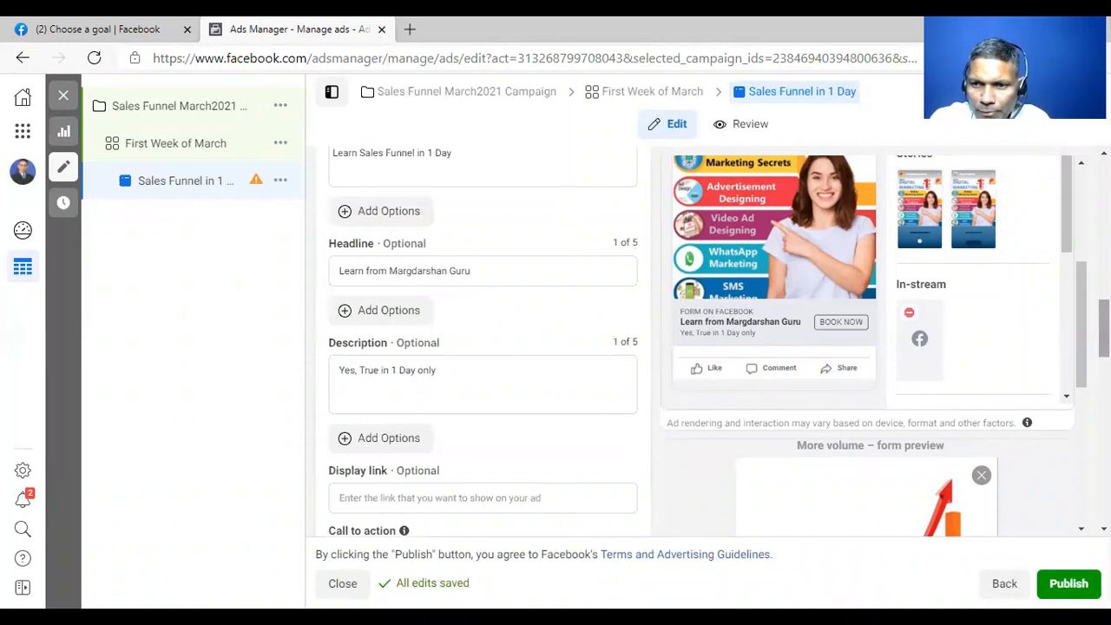
pyautogui.scroll(2, 860, 347)
pyautogui.scroll(1, 860, 347)
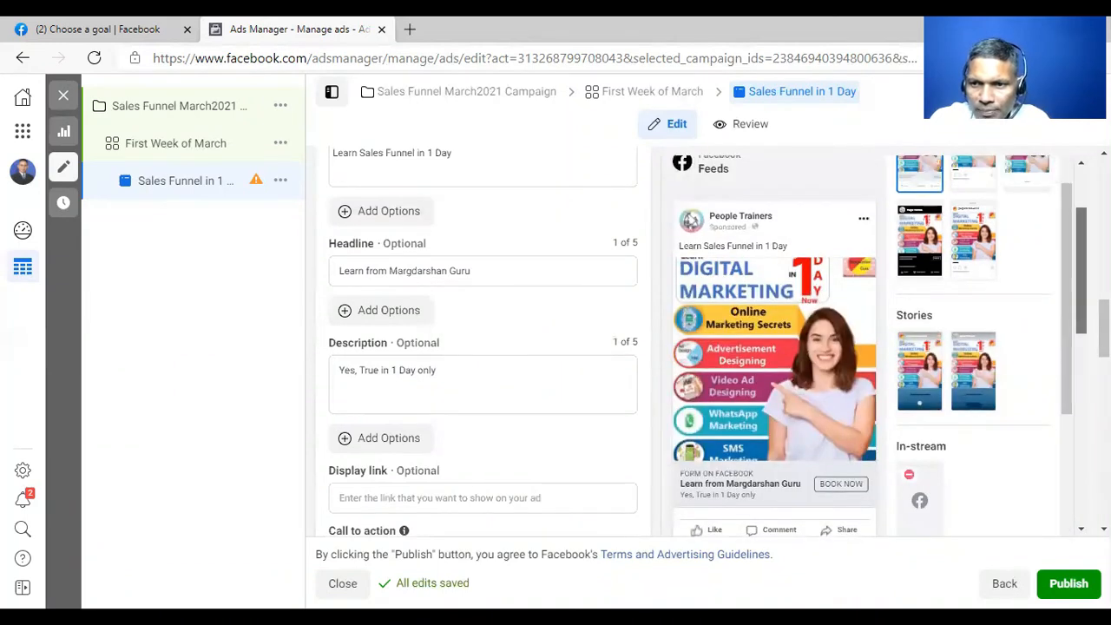
pyautogui.scroll(2, 860, 347)
pyautogui.scroll(1, 860, 348)
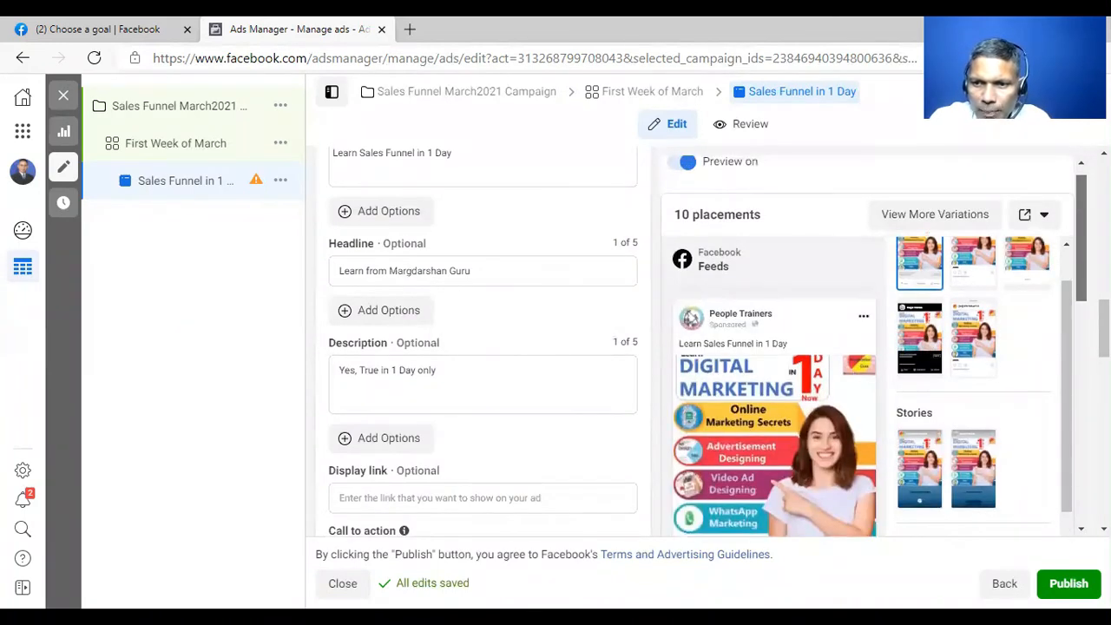
pyautogui.scroll(-1, 860, 347)
pyautogui.scroll(-1, 859, 348)
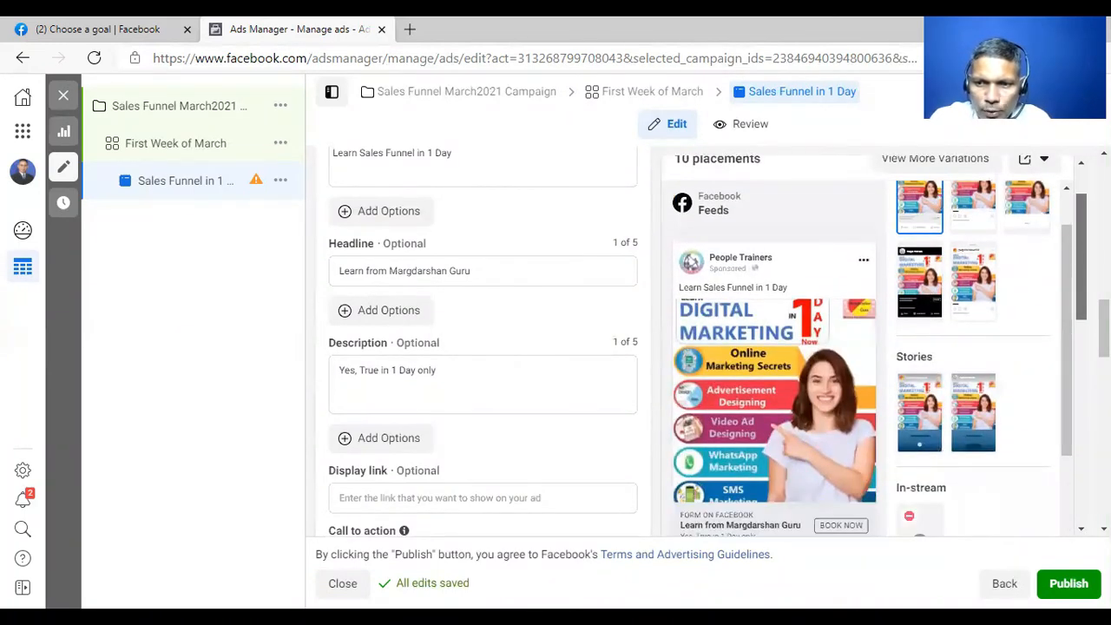
pyautogui.scroll(-1, 860, 347)
pyautogui.scroll(-1, 860, 347)
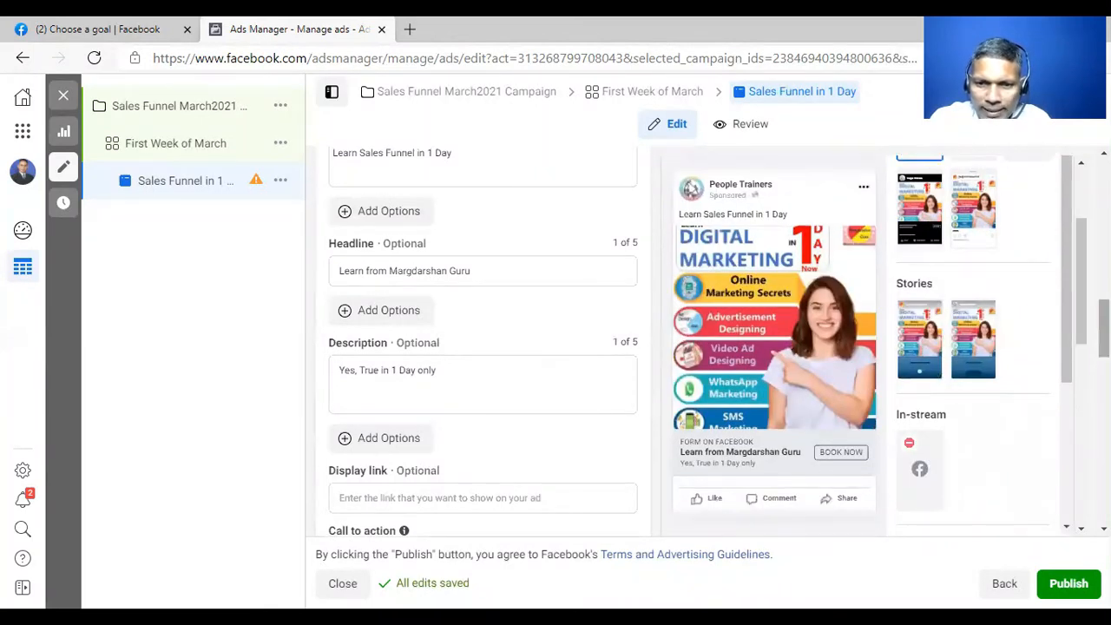
# Review the ad's question format, the list of available instant forms and the tracking options.
pyautogui.scroll(-1, 483, 348)
pyautogui.scroll(-1, 482, 347)
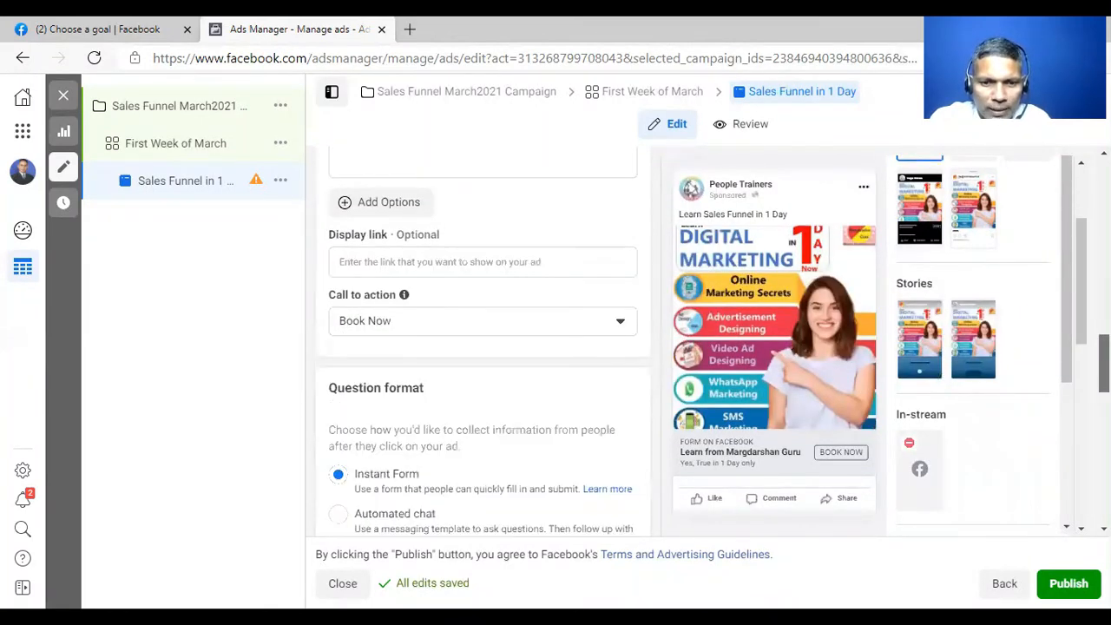
pyautogui.scroll(-1, 483, 348)
pyautogui.scroll(-1, 483, 347)
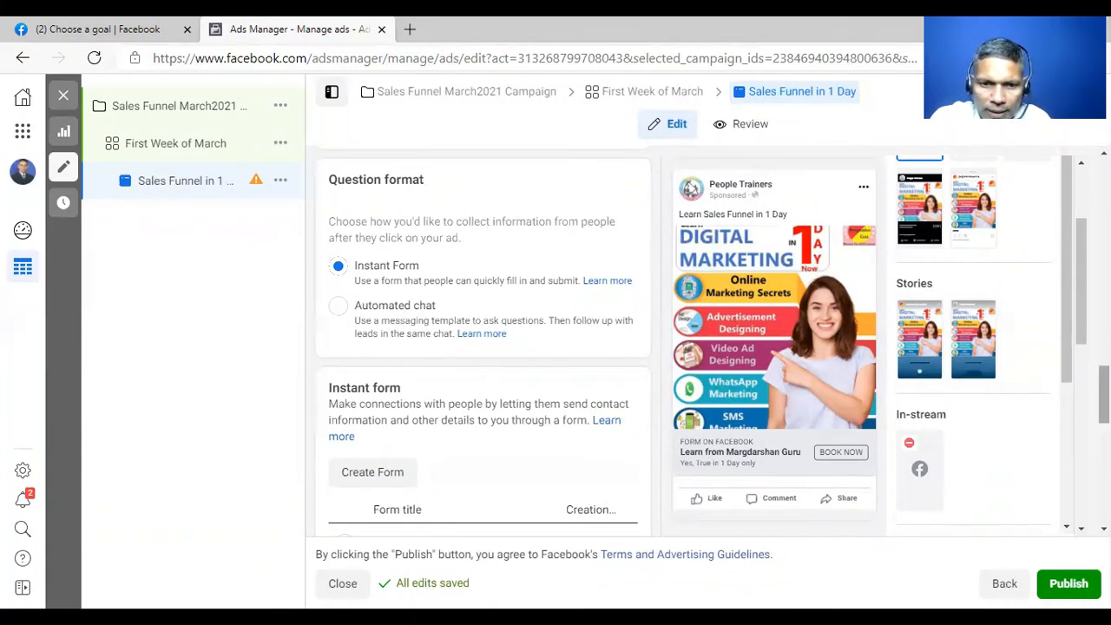
pyautogui.scroll(-1, 1102, 399)
pyautogui.scroll(-2, 1102, 408)
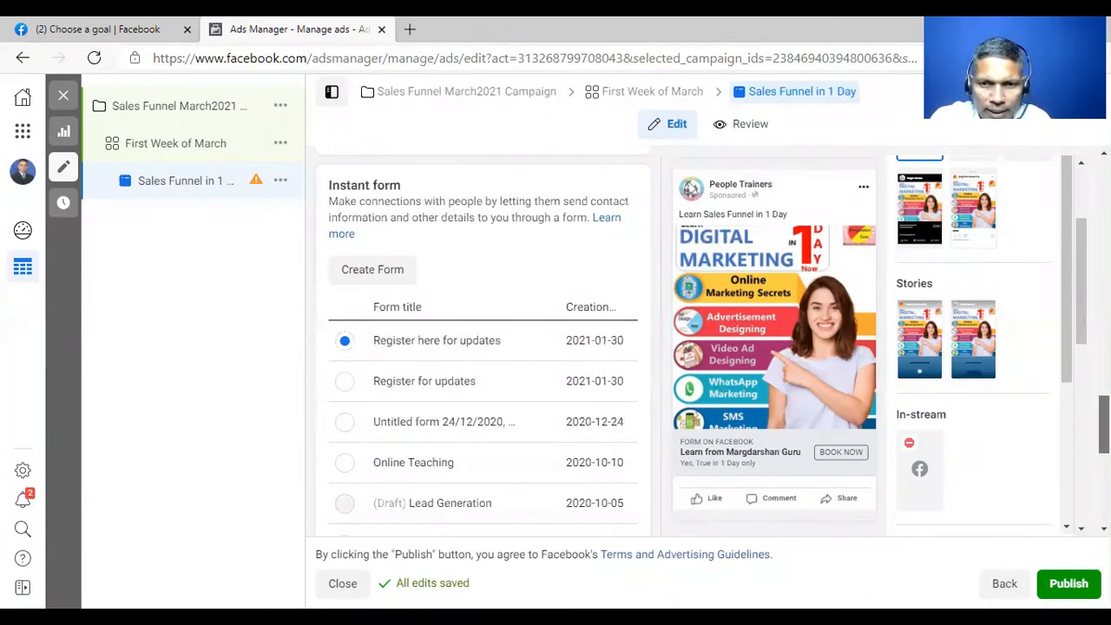
pyautogui.scroll(-2, 1103, 425)
pyautogui.scroll(-1, 482, 348)
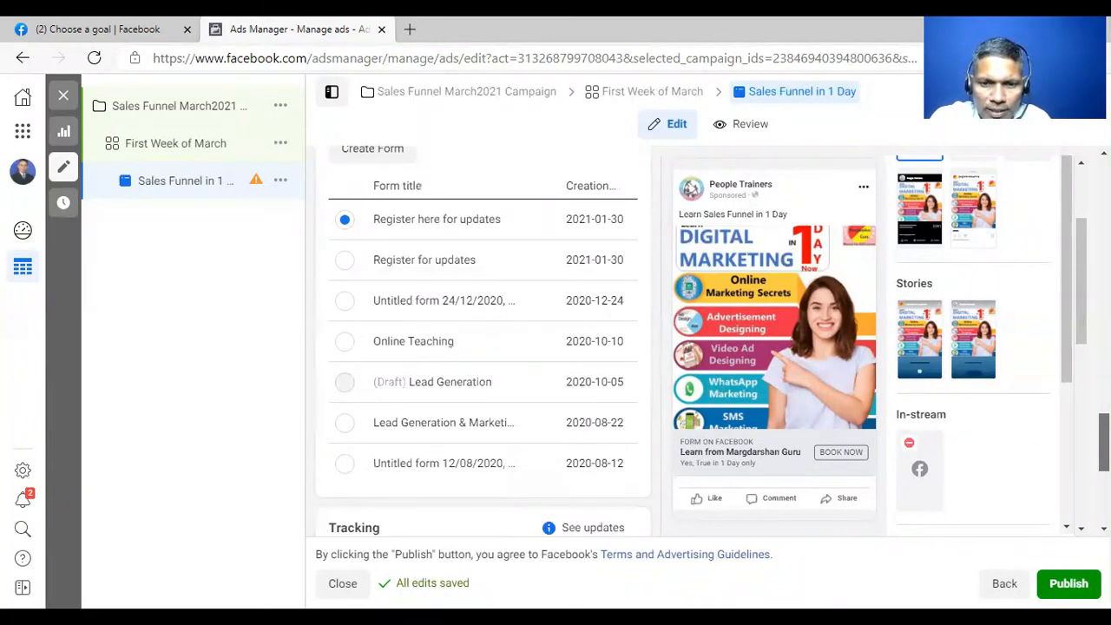
pyautogui.scroll(-1, 482, 348)
pyautogui.scroll(-3, 482, 347)
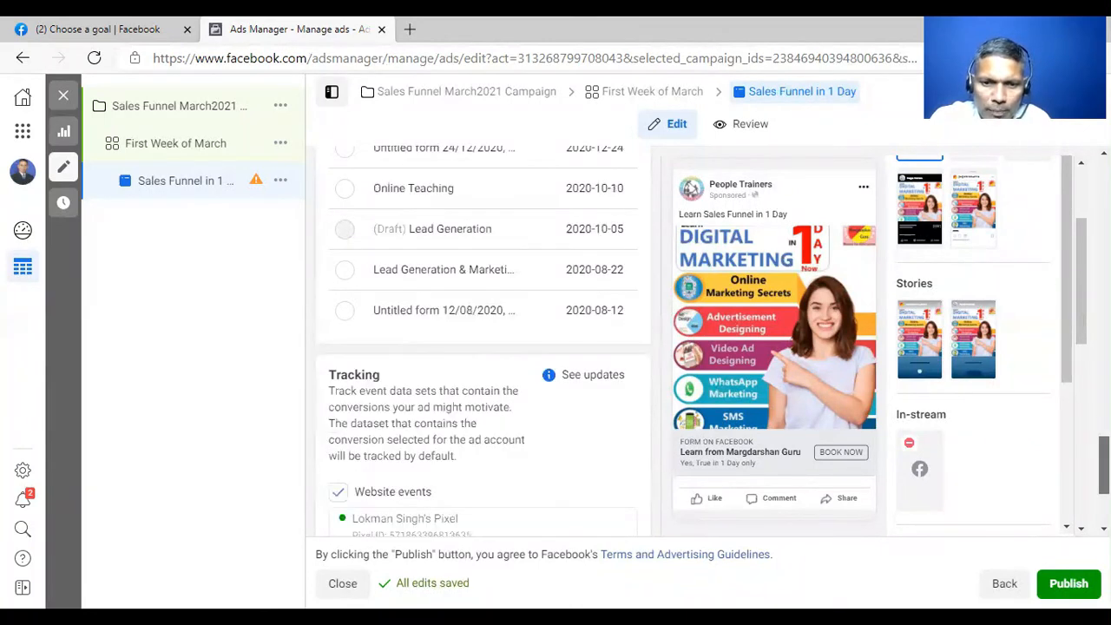
pyautogui.scroll(-2, 483, 347)
pyautogui.scroll(-3, 483, 348)
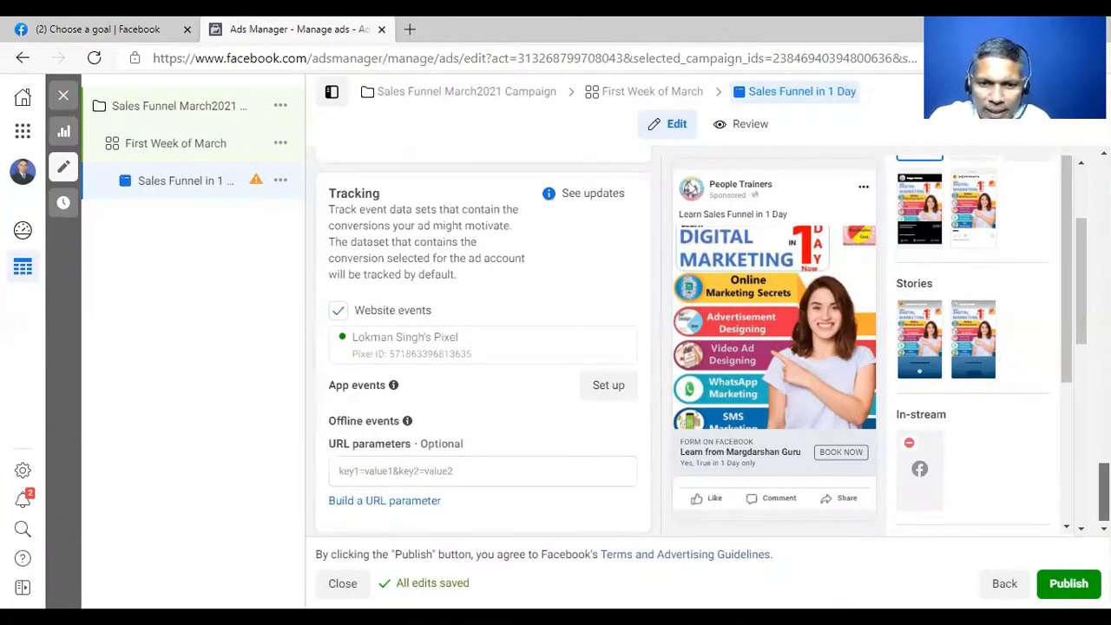
# Set the minimum audience age to 30 for the First Week of March ad set.
pyautogui.scroll(-1, 483, 347)
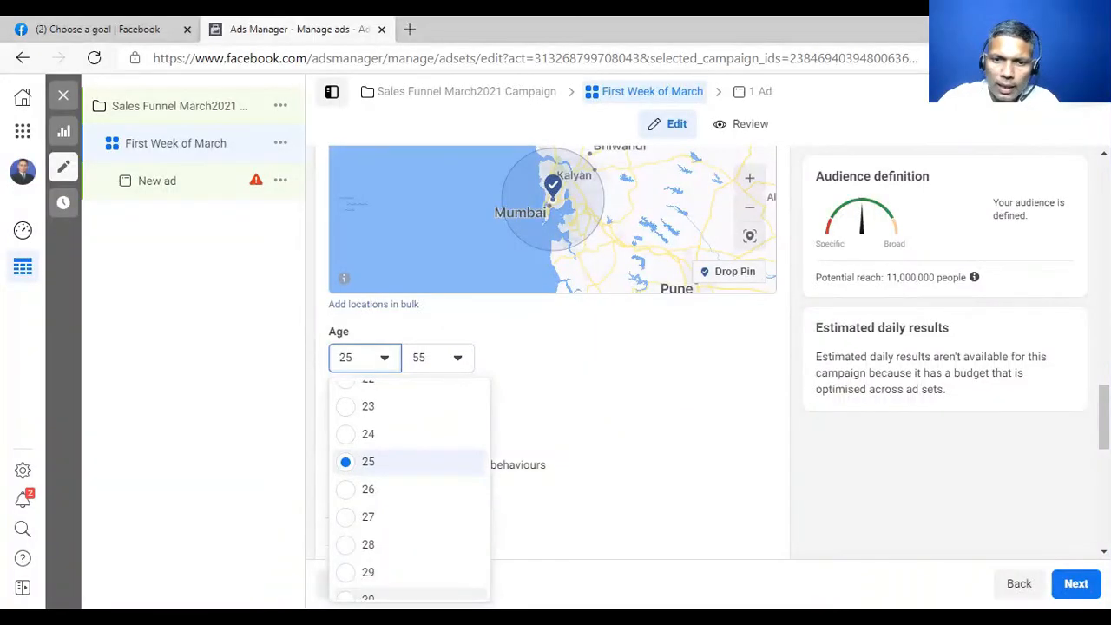
pyautogui.click(413, 419)
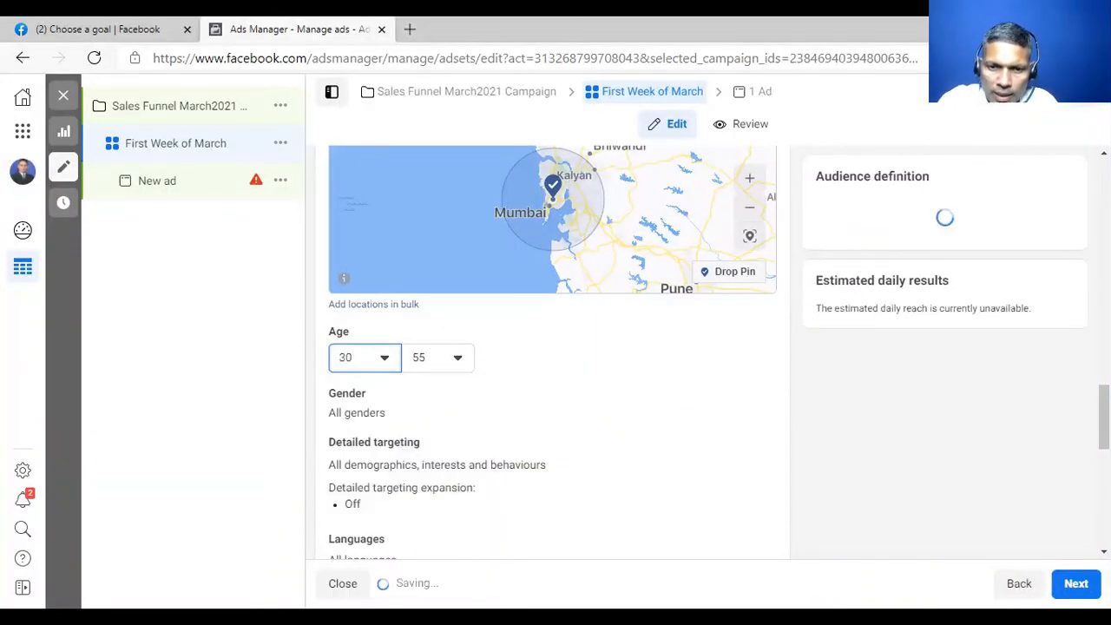